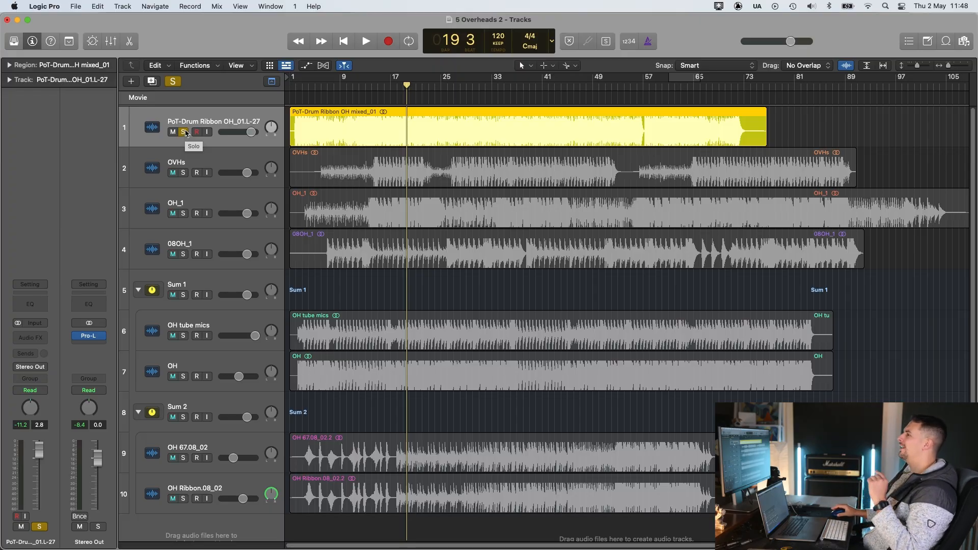
Play the soloed ribbon overhead track from about bar 14 and lower the listening volume.
{"action": "double_click", "coordinate": [375, 85]}
{"action": "key", "text": "XF86AudioLowerVolume"}
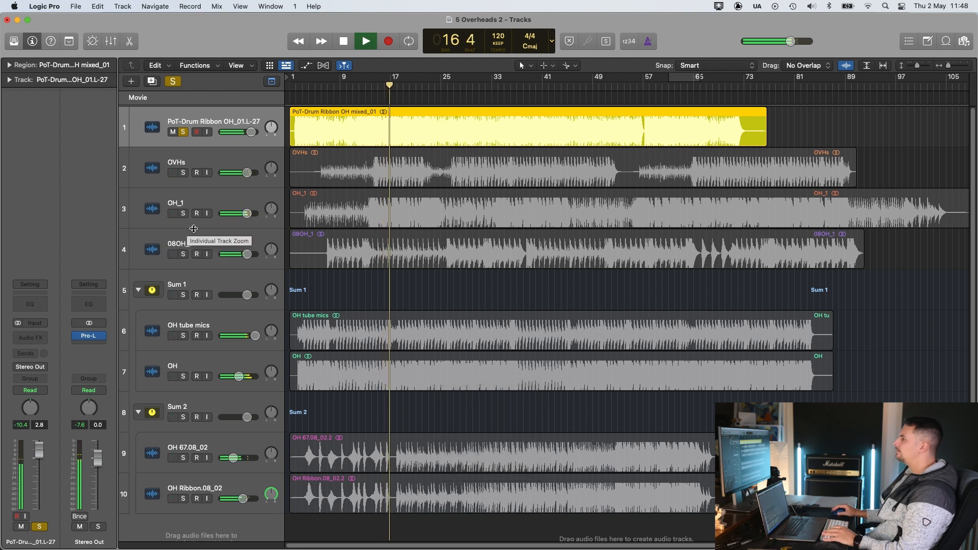
{"action": "key", "text": "space"}
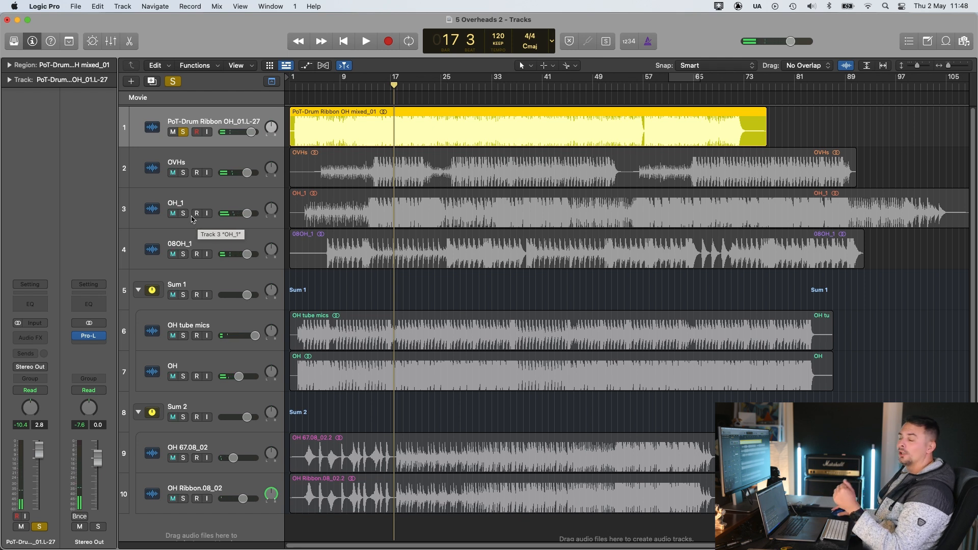
Insert a stereo Inf EQ on the PoT-Drum Ribbon OH track and place its window below the track's region.
{"action": "left_click", "coordinate": [34, 338]}
{"action": "mouse_move", "coordinate": [30, 362]}
{"action": "left_click", "coordinate": [105, 362]}
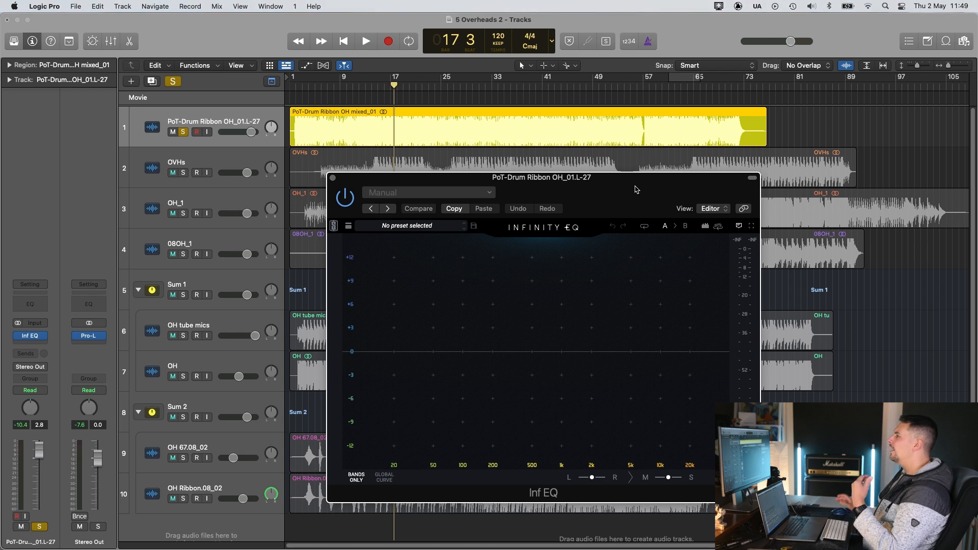
{"action": "left_click_drag", "start_coordinate": [631, 188], "coordinate": [725, 180]}
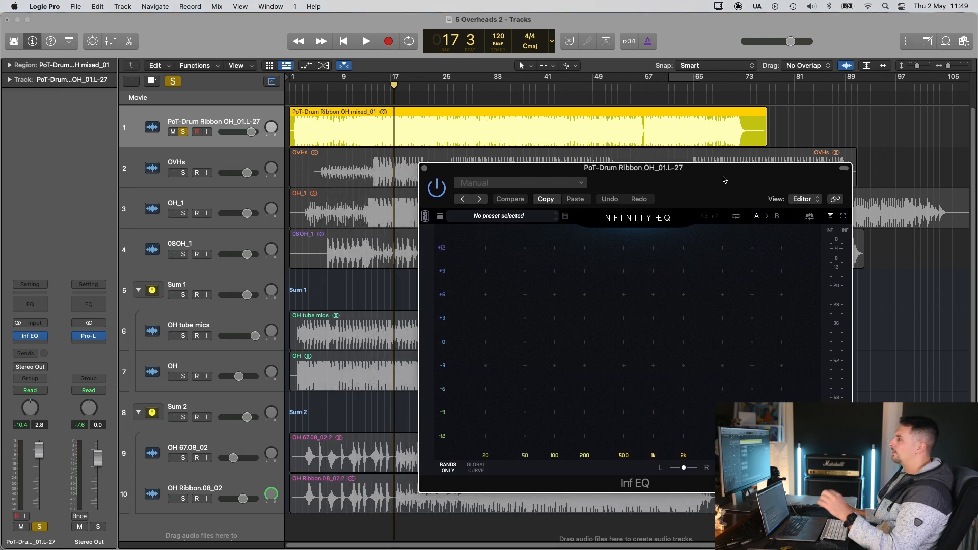
{"action": "left_click_drag", "start_coordinate": [730, 184], "coordinate": [668, 188]}
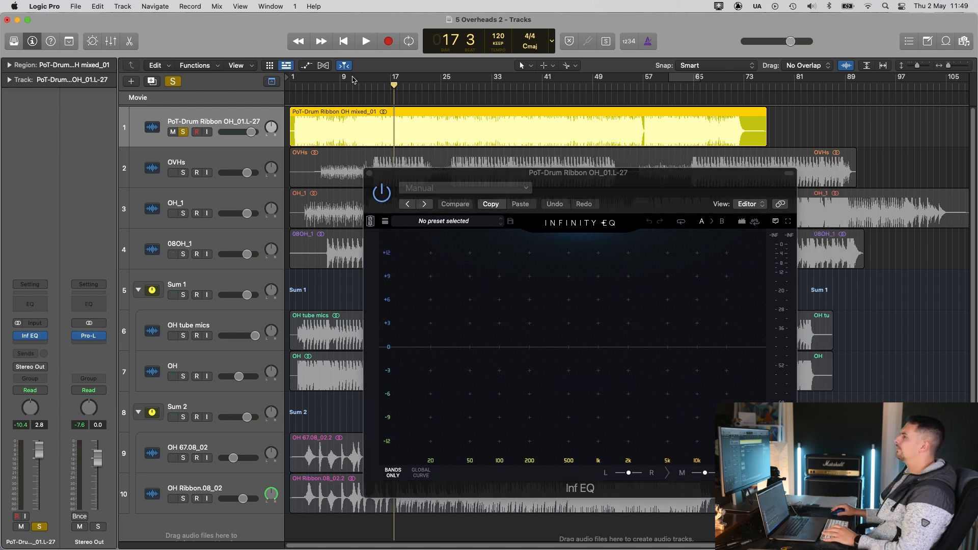
During playback, shape the ribbon overheads with a 72.7 Hz low cut, a dip between 2 and 5 kHz, and a 4.61 dB cut at 345 Hz.
{"action": "key", "text": "space"}
{"action": "left_click", "coordinate": [486, 373]}
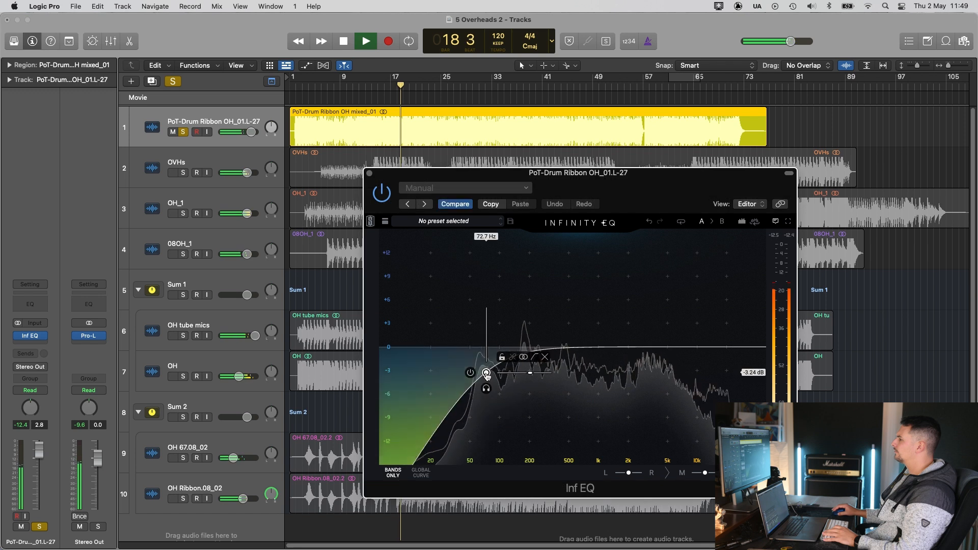
{"action": "left_click_drag", "start_coordinate": [648, 346], "coordinate": [651, 372]}
{"action": "left_click_drag", "start_coordinate": [552, 301], "coordinate": [554, 384]}
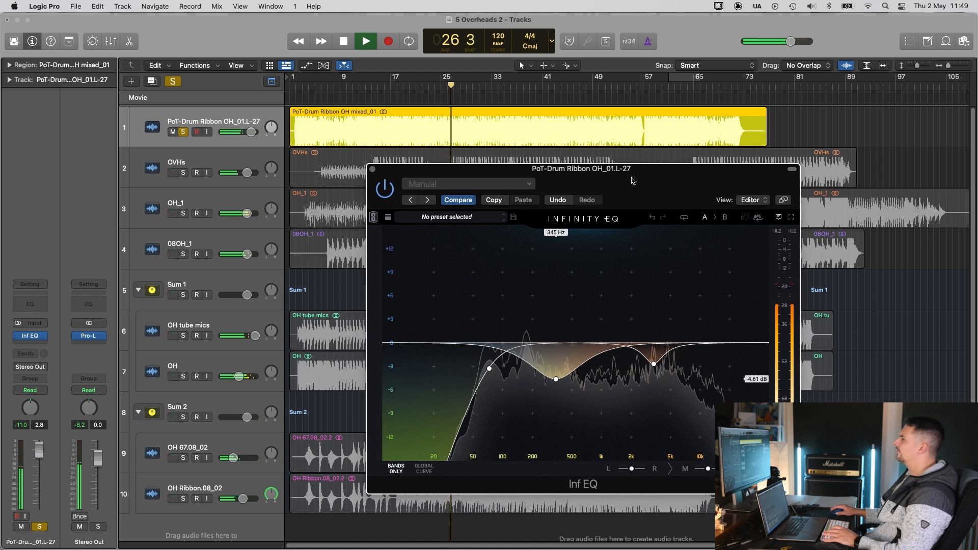
{"action": "key", "text": "space"}
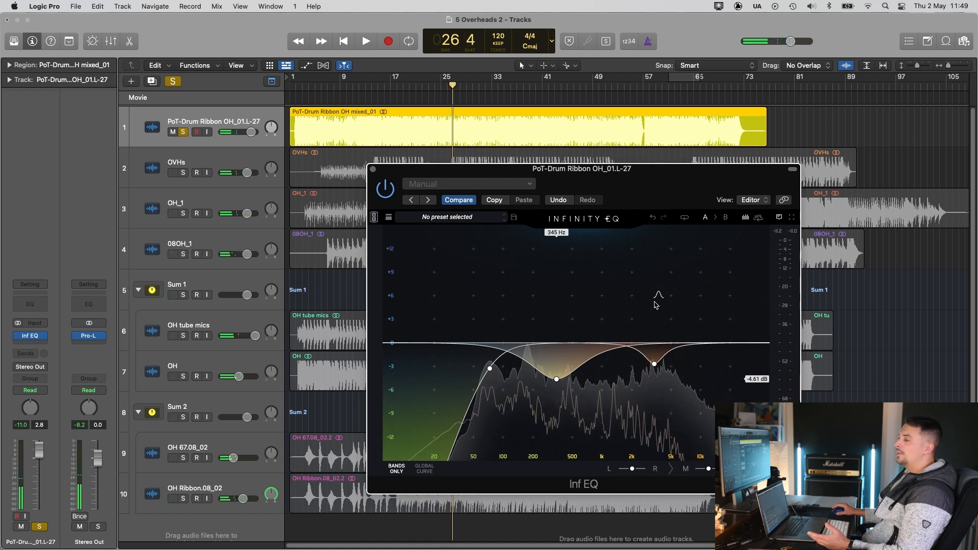
Review the ribbon overhead EQ bands and compare the sound with the EQ bypassed and enabled during playback.
{"action": "mouse_move", "coordinate": [654, 363]}
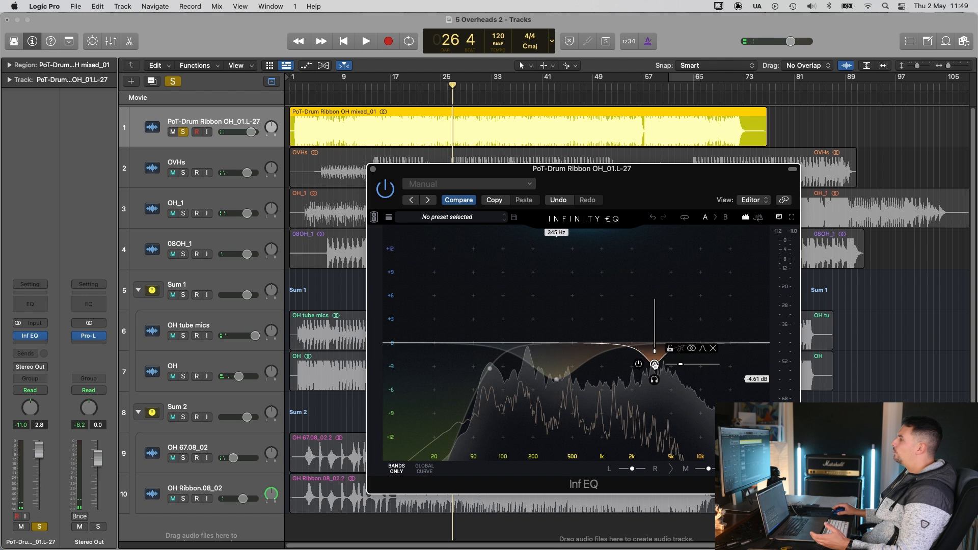
{"action": "mouse_move", "coordinate": [556, 380]}
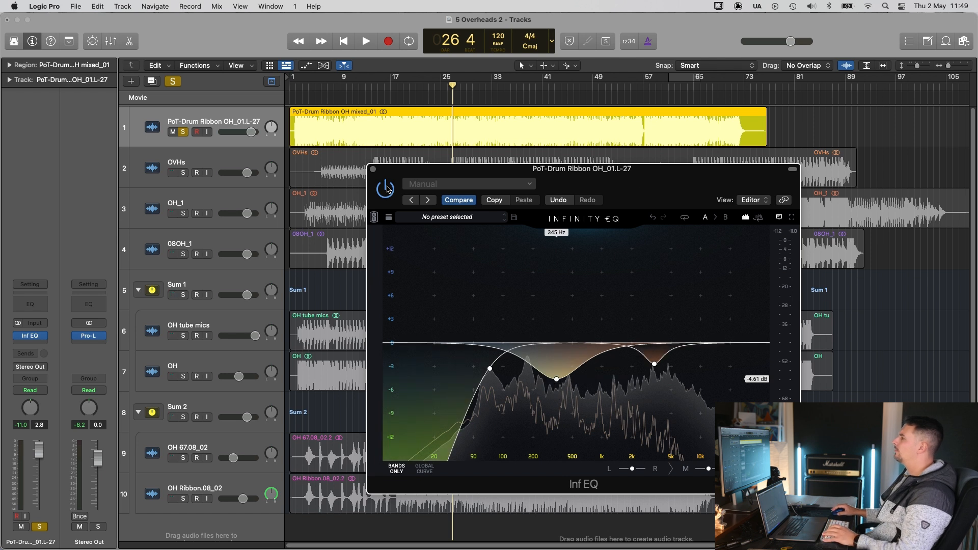
{"action": "key", "text": "space"}
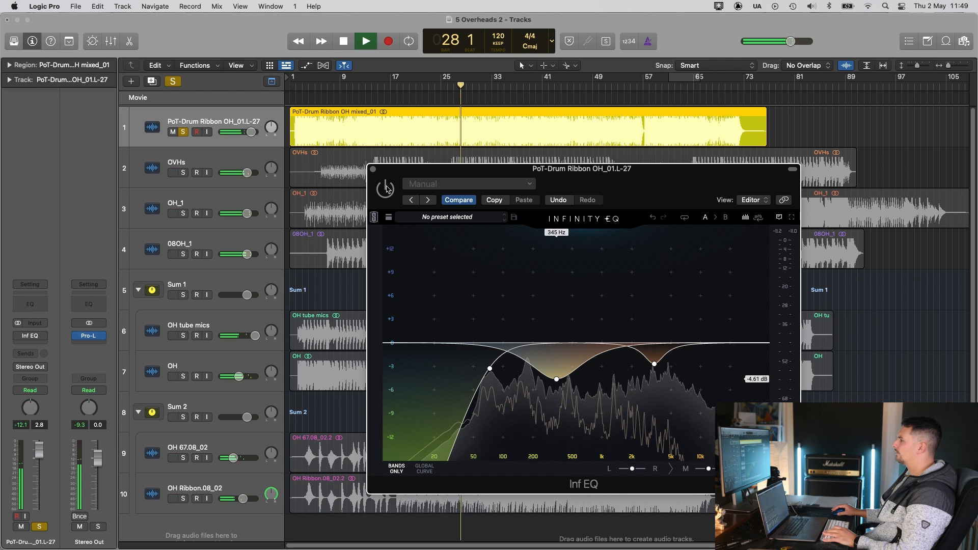
{"action": "left_click", "coordinate": [385, 189]}
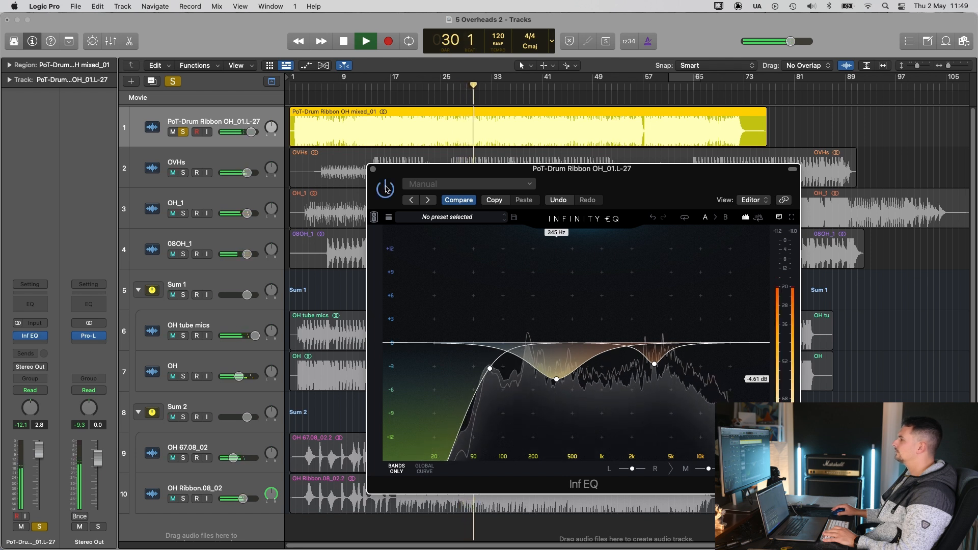
{"action": "left_click_drag", "start_coordinate": [649, 180], "coordinate": [646, 177]}
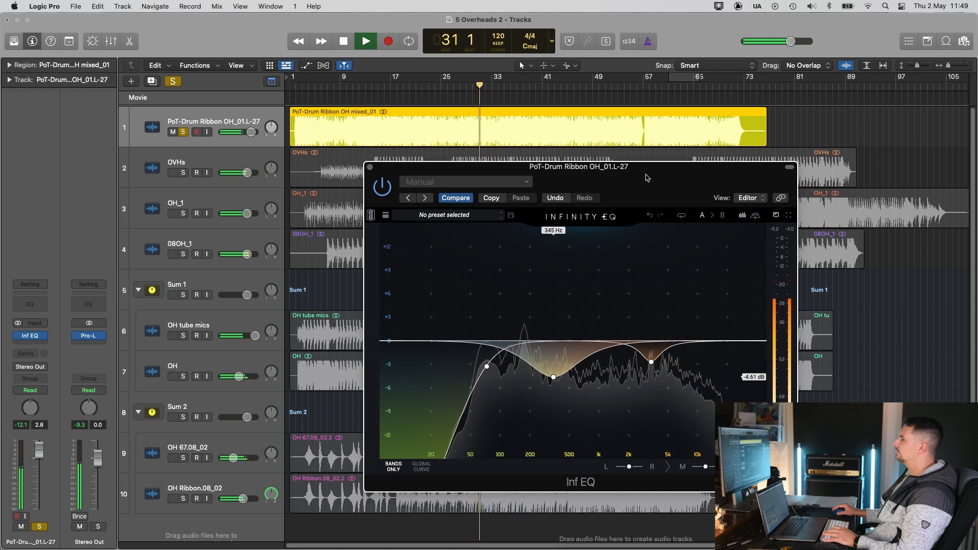
{"action": "key", "text": "space"}
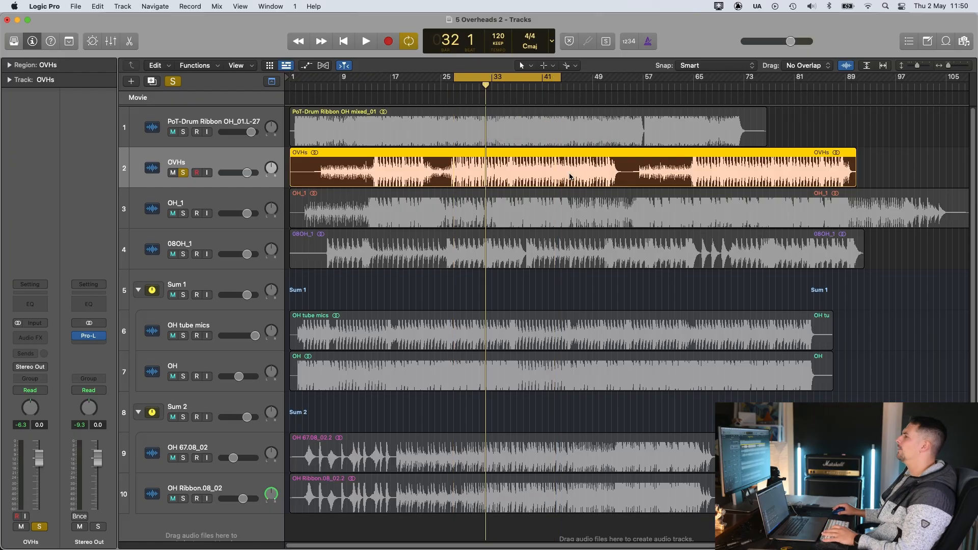
Play the soloed OVHs track and raise its volume to about +1.8 dB.
{"action": "key", "text": "space"}
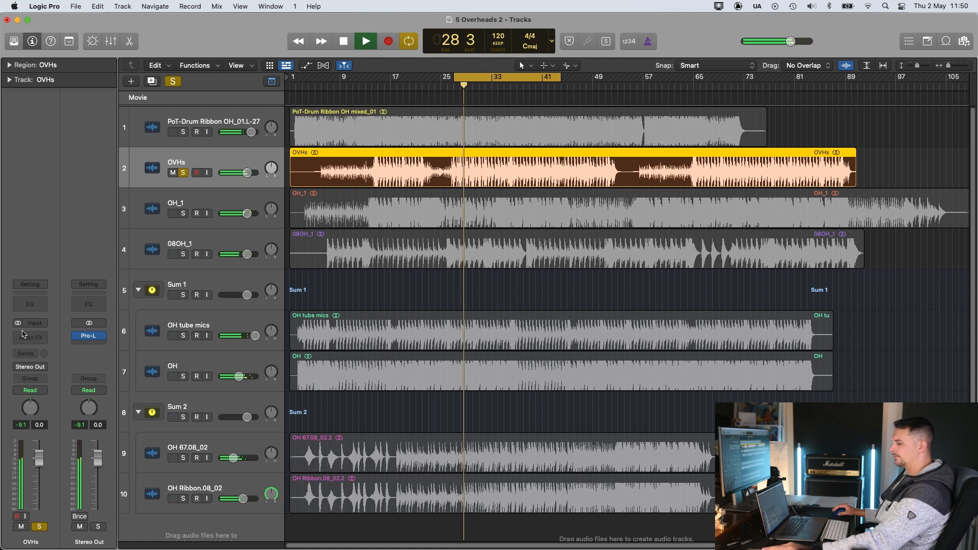
{"action": "key", "text": "XF86AudioRaiseVolume"}
{"action": "left_click_drag", "start_coordinate": [247, 172], "coordinate": [247, 173]}
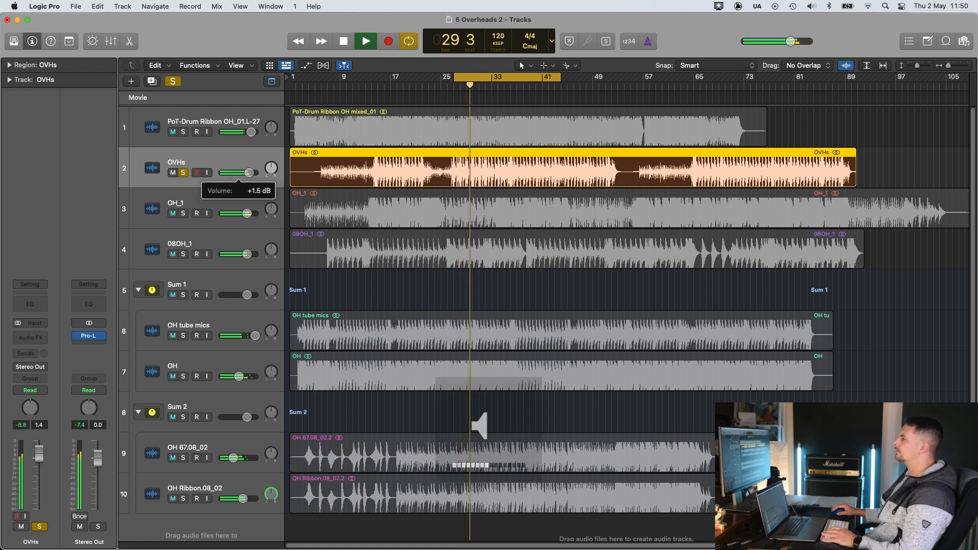
Insert a stereo Inf EQ on the OVHs track and move its window below the track's region.
{"action": "left_click", "coordinate": [44, 338]}
{"action": "mouse_move", "coordinate": [51, 363]}
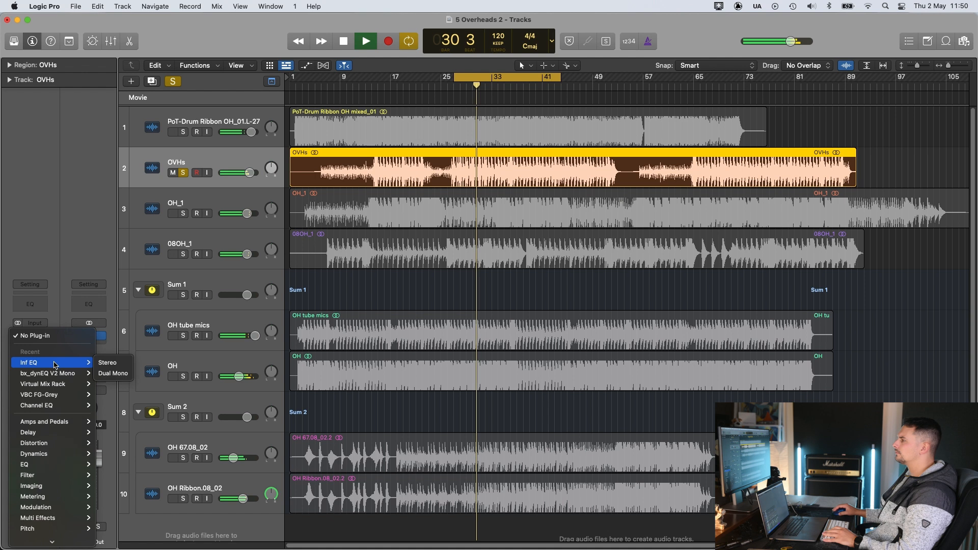
{"action": "left_click", "coordinate": [109, 363]}
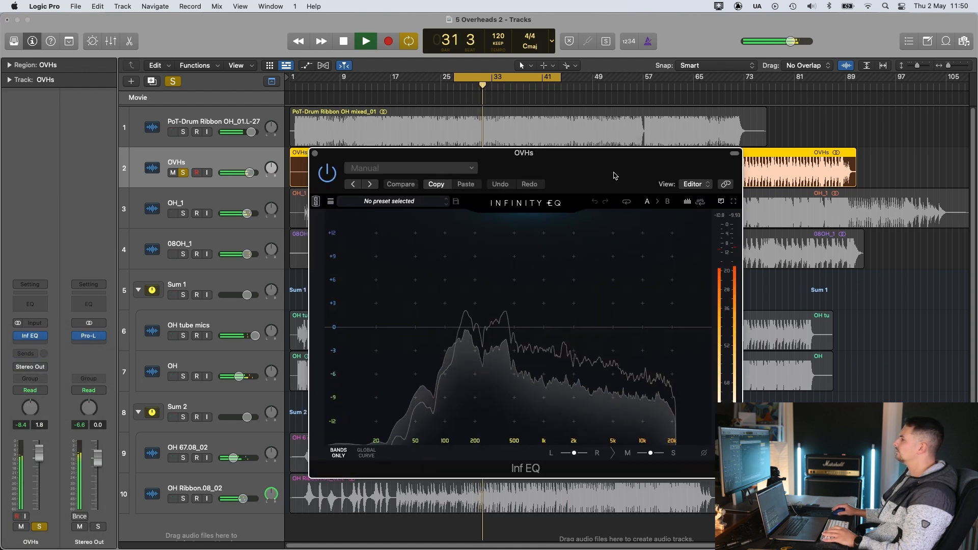
{"action": "left_click_drag", "start_coordinate": [609, 145], "coordinate": [649, 203]}
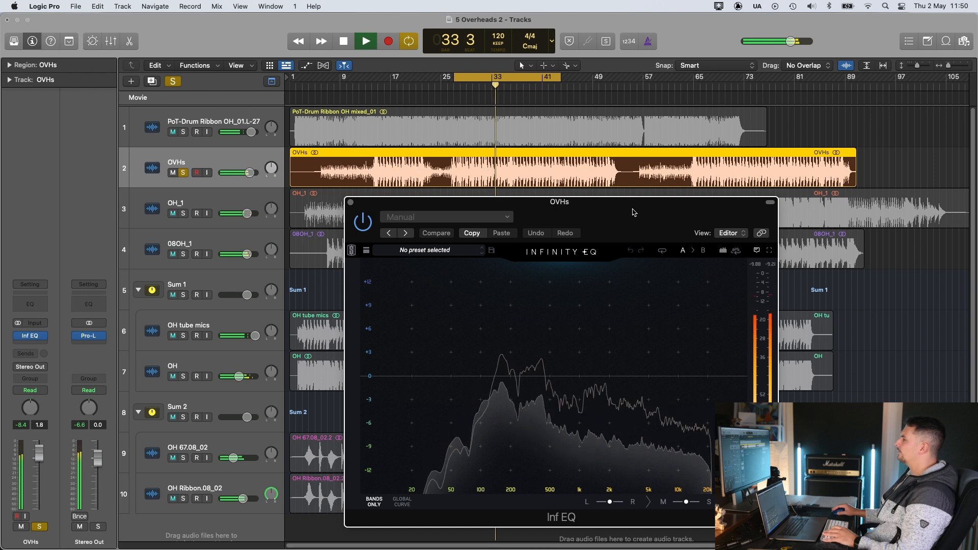
{"action": "left_click_drag", "start_coordinate": [633, 212], "coordinate": [635, 208]}
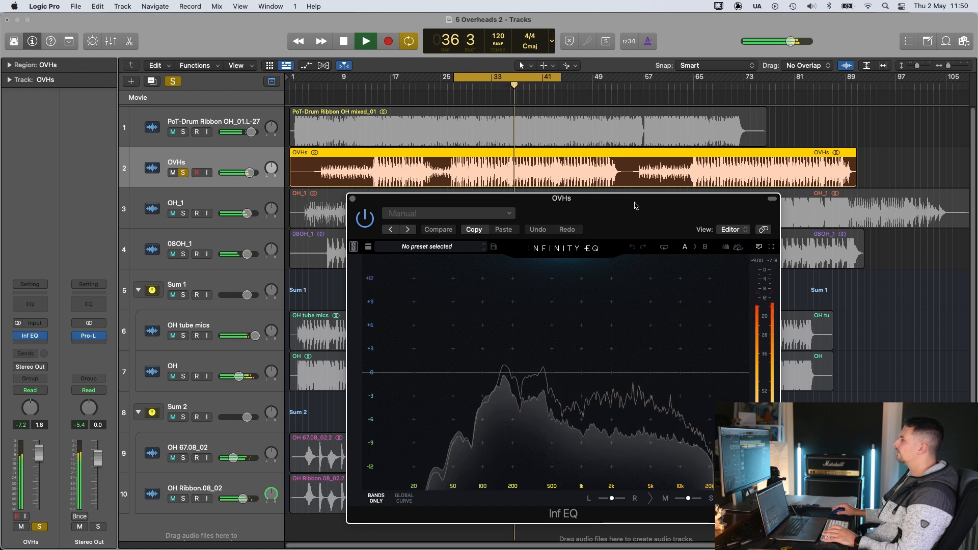
Add a low cut at 79.0 Hz and a bell cut at about 461 Hz to the OVHs EQ.
{"action": "key", "text": "space"}
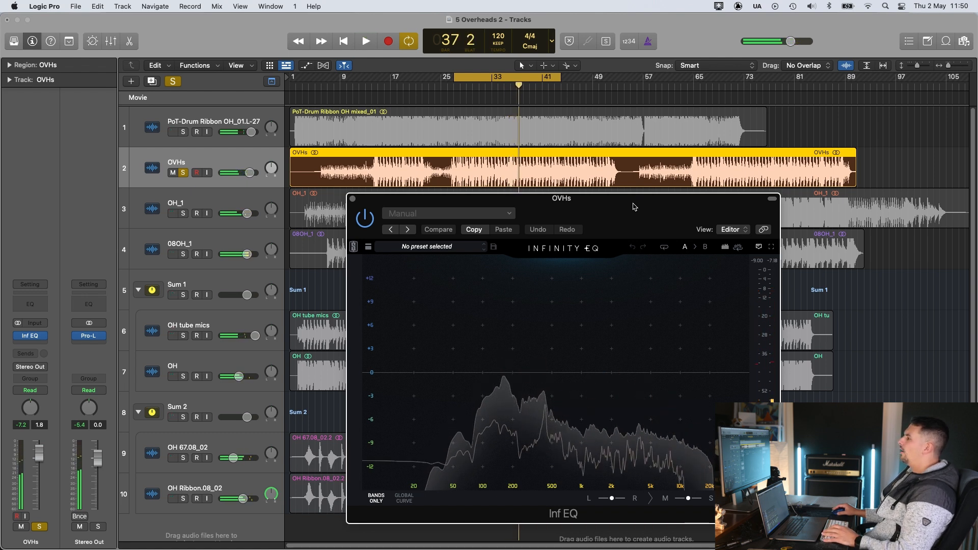
{"action": "left_click_drag", "start_coordinate": [444, 393], "coordinate": [472, 407]}
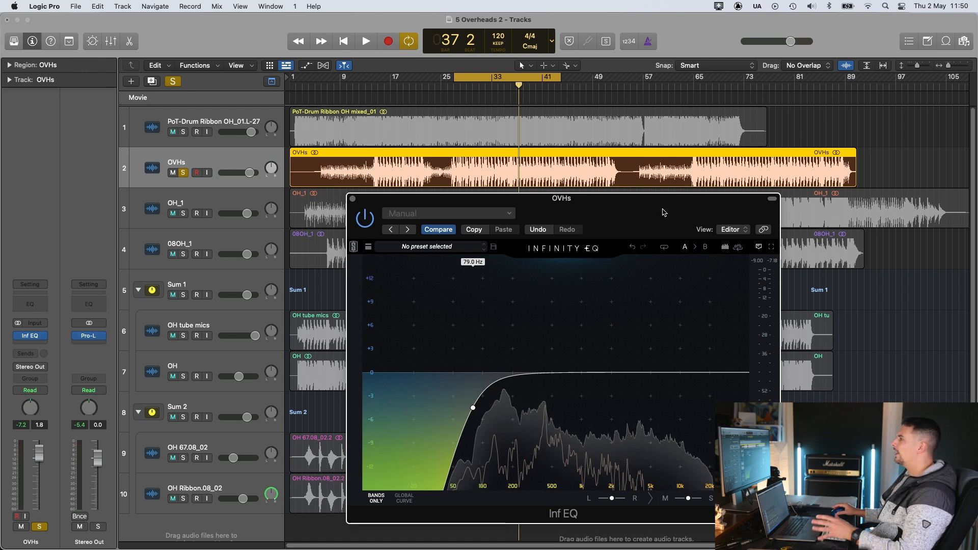
{"action": "key", "text": "space"}
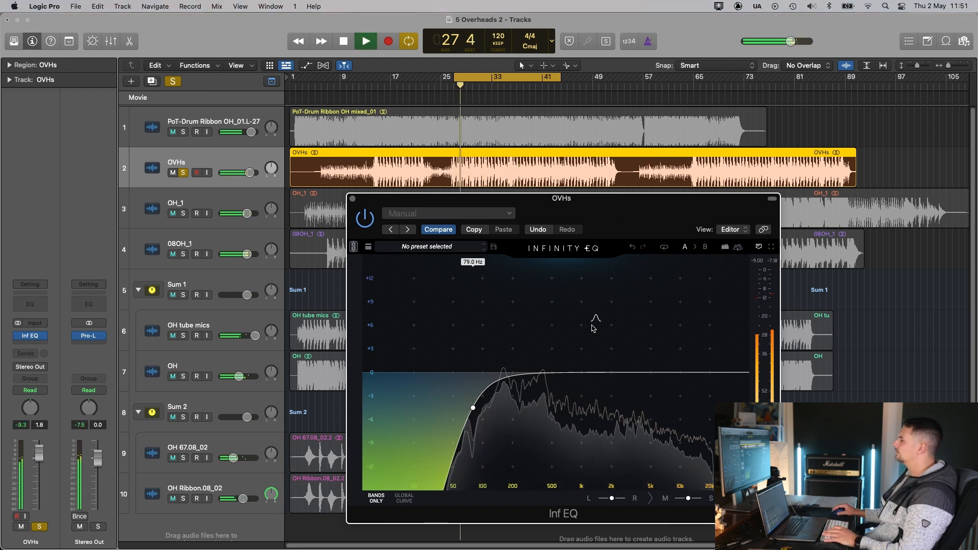
{"action": "left_click_drag", "start_coordinate": [589, 332], "coordinate": [551, 414]}
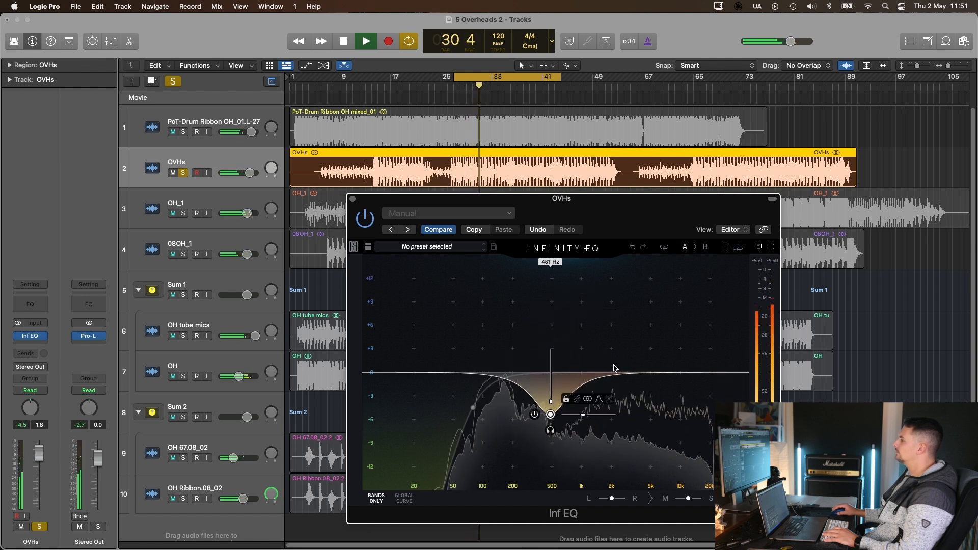
Add bell cuts of 2.27 dB at 2.25 kHz and 1.95 dB at 4.48 kHz to the OVHs EQ.
{"action": "left_click_drag", "start_coordinate": [637, 354], "coordinate": [616, 390]}
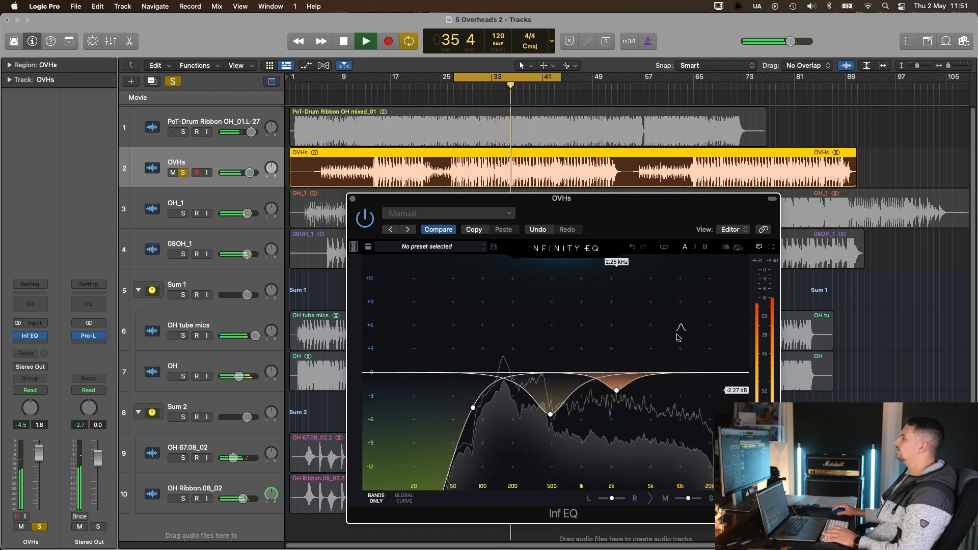
{"action": "left_click_drag", "start_coordinate": [671, 348], "coordinate": [646, 387]}
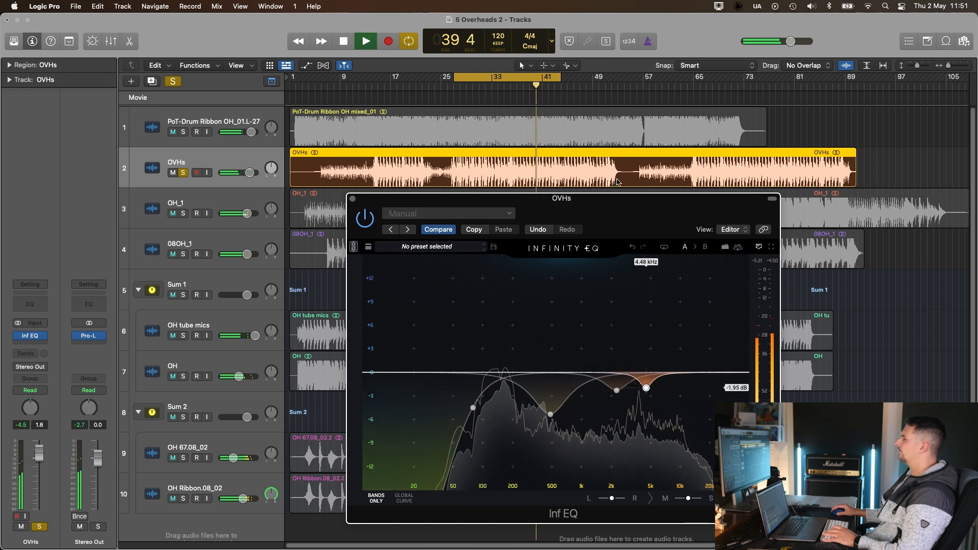
{"action": "left_click_drag", "start_coordinate": [645, 216], "coordinate": [642, 214]}
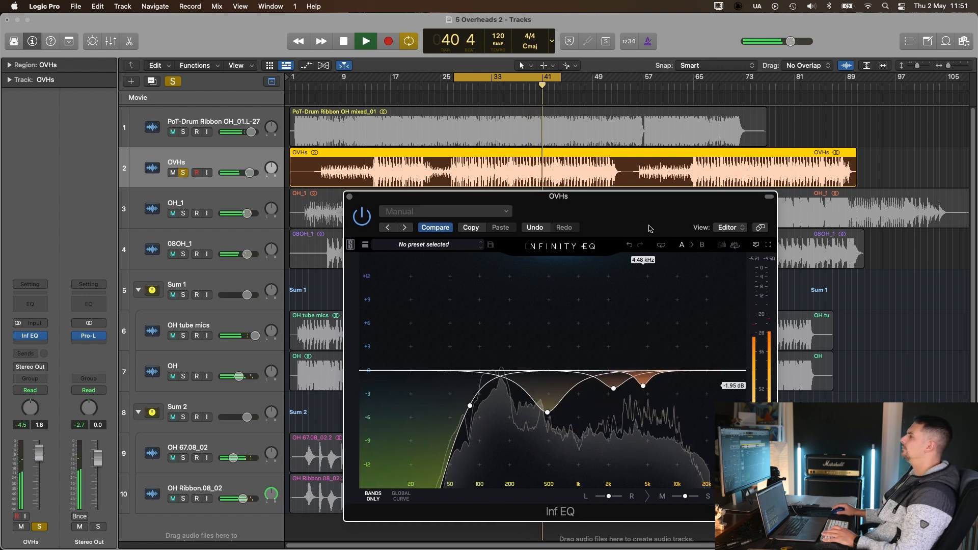
{"action": "key", "text": "space"}
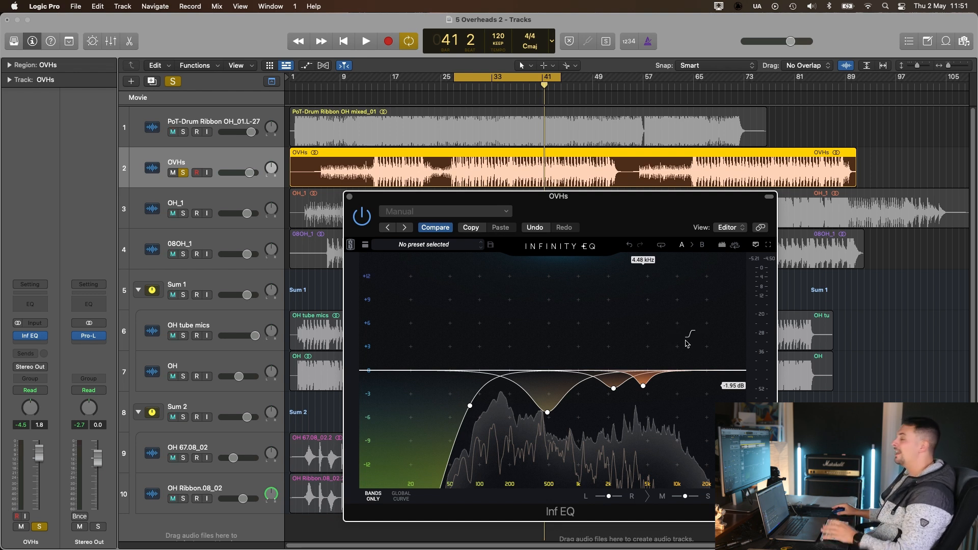
Review the three bell cuts of the OVHs EQ one after another.
{"action": "left_click", "coordinate": [547, 412]}
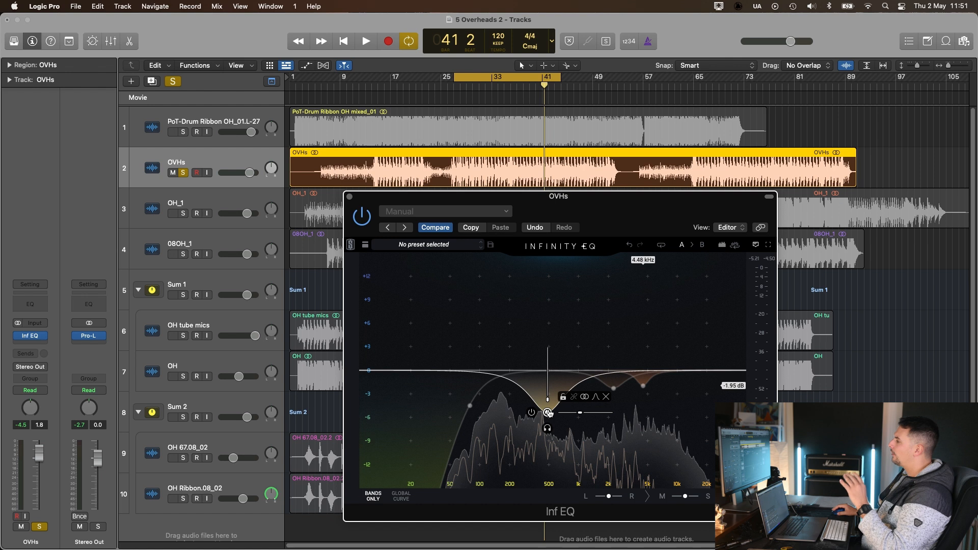
{"action": "left_click", "coordinate": [614, 389]}
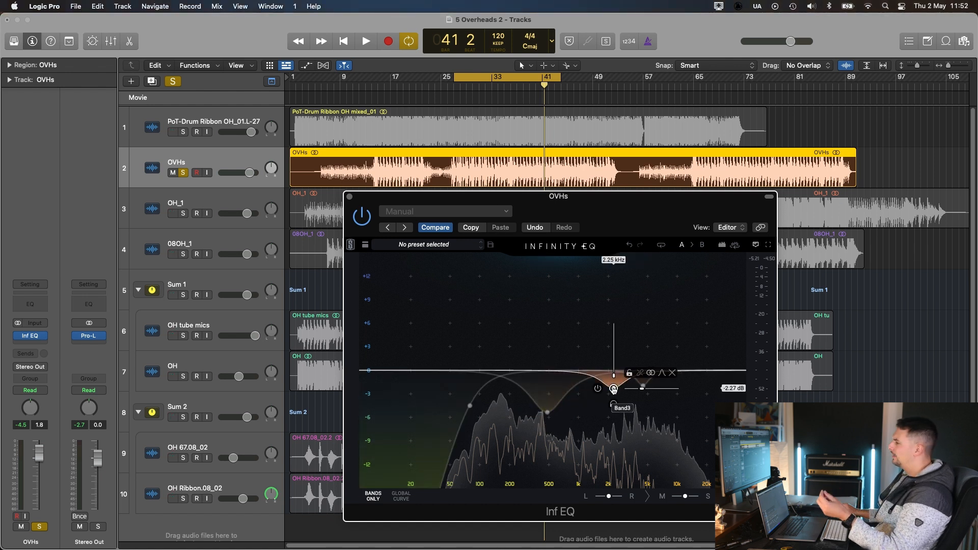
{"action": "left_click_drag", "start_coordinate": [614, 388], "coordinate": [645, 390]}
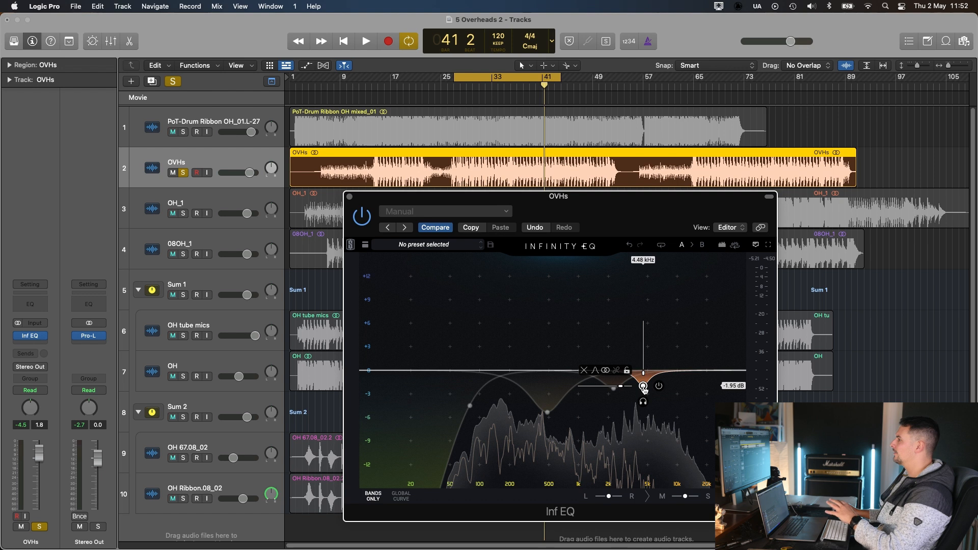
{"action": "left_click_drag", "start_coordinate": [666, 211], "coordinate": [674, 211]}
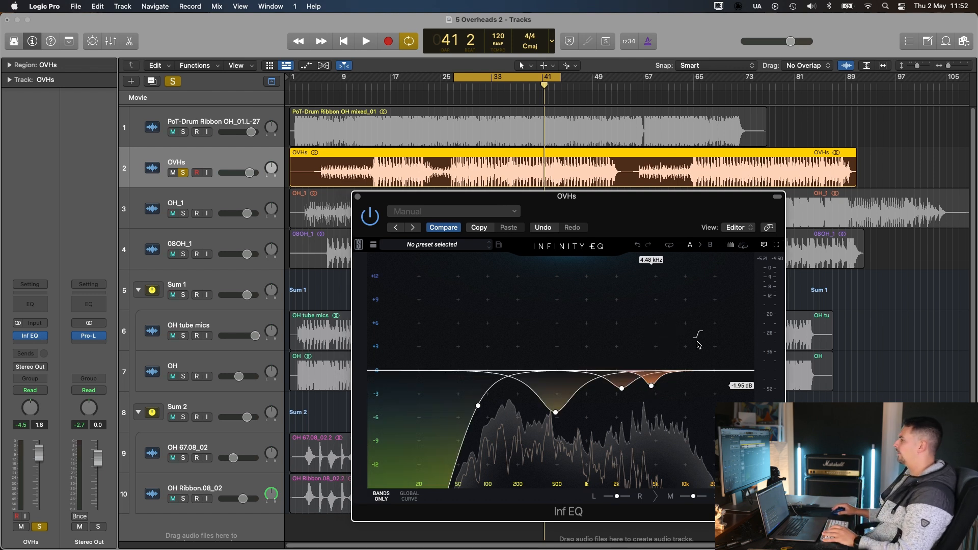
Add a high shelf boosting 3.31 dB at 1.73 kHz to the OVHs EQ and continue playback from about bar 38.
{"action": "key", "text": "space"}
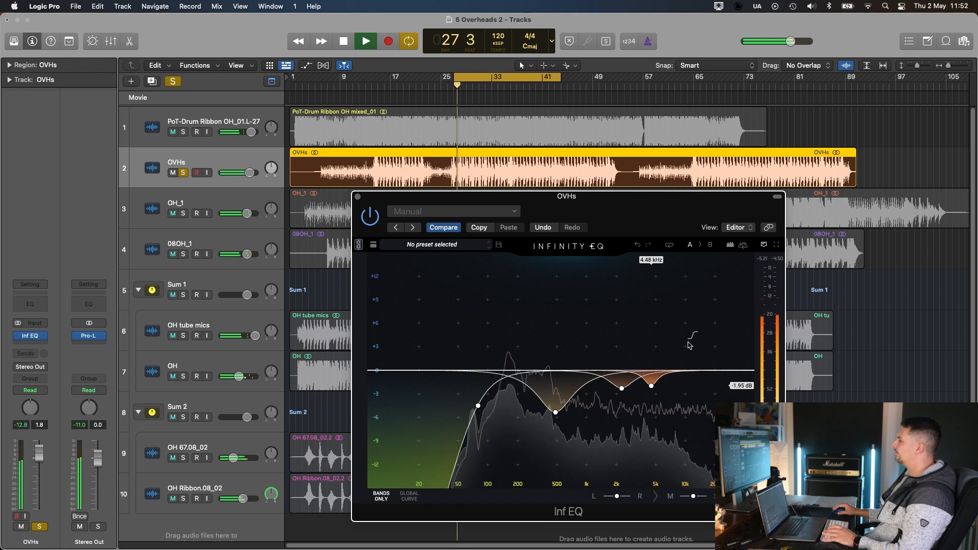
{"action": "left_click", "coordinate": [689, 346]}
{"action": "left_click_drag", "start_coordinate": [691, 344], "coordinate": [610, 344]}
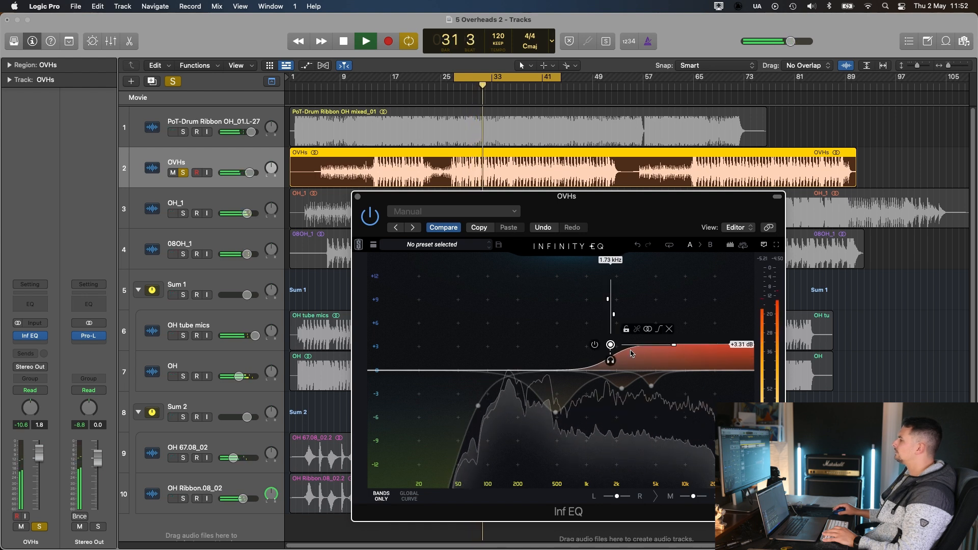
{"action": "left_click", "coordinate": [523, 86]}
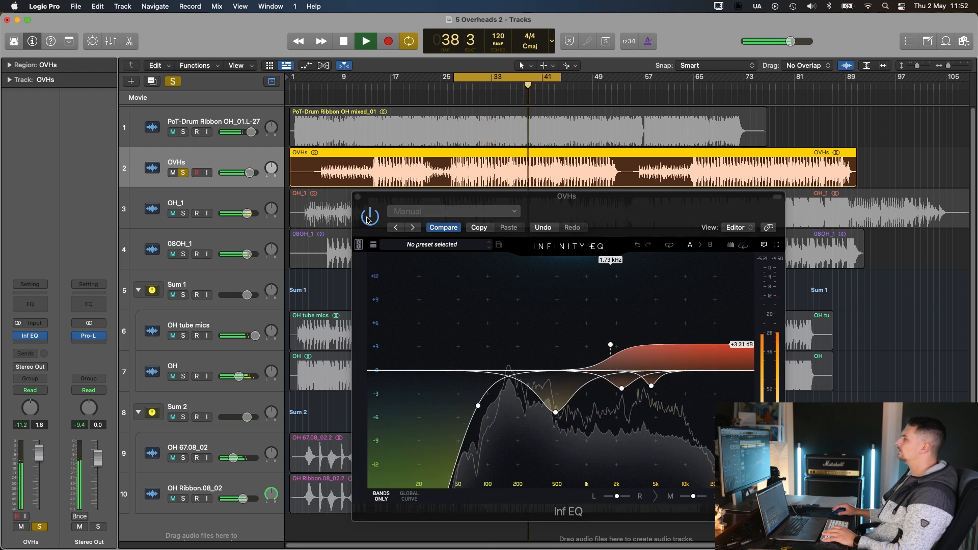
Compare OVHs with the EQ bypassed and active, and deepen its highest bell cut to 2.98 dB at 4.54 kHz.
{"action": "left_click", "coordinate": [371, 218]}
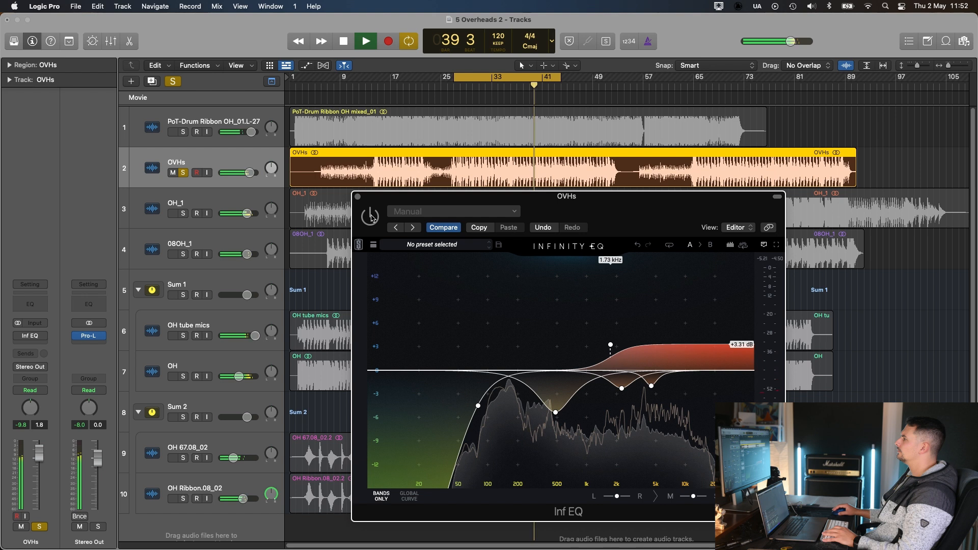
{"action": "left_click", "coordinate": [370, 217]}
{"action": "double_click", "coordinate": [633, 370]}
{"action": "left_click_drag", "start_coordinate": [633, 370], "coordinate": [653, 394]}
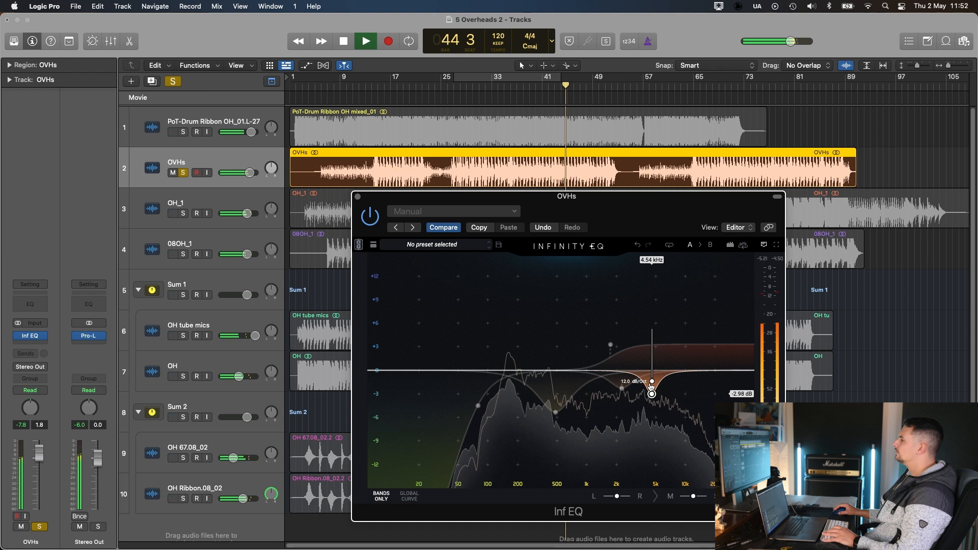
{"action": "left_click", "coordinate": [610, 345]}
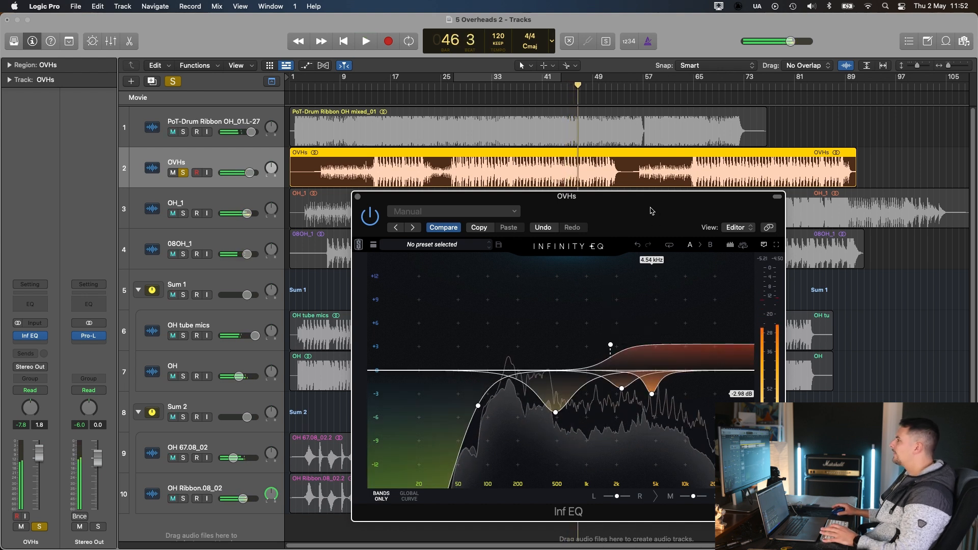
{"action": "key", "text": "space"}
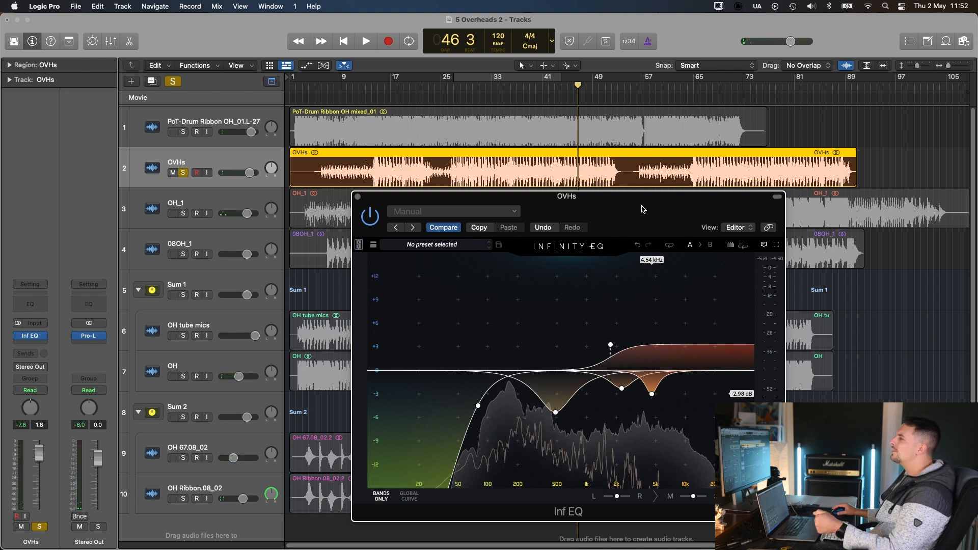
{"action": "left_click", "coordinate": [358, 197]}
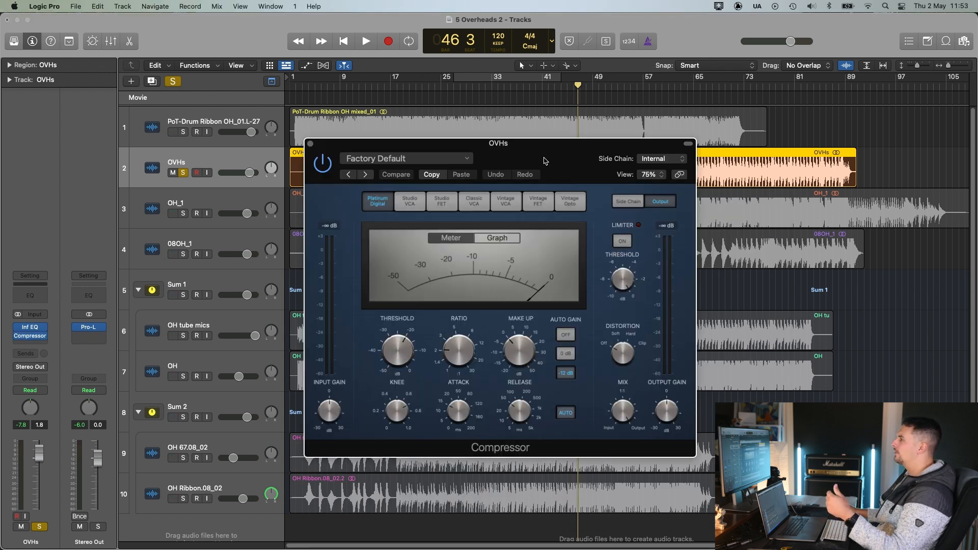
Add a Compressor to OVHs with auto gain and auto release off, attack 2.5 ms and threshold -33.0 dB.
{"action": "left_click_drag", "start_coordinate": [545, 161], "coordinate": [610, 213]}
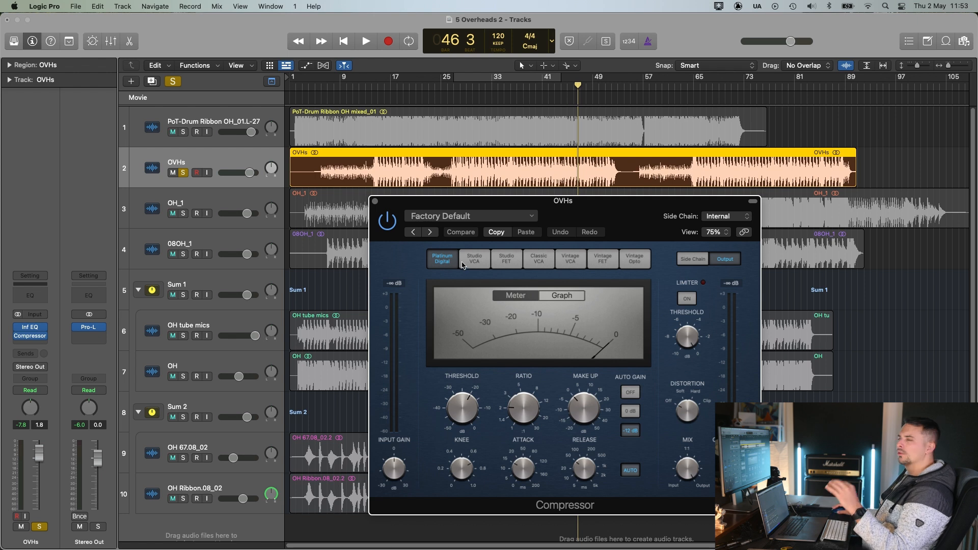
{"action": "left_click", "coordinate": [630, 394]}
{"action": "left_click", "coordinate": [634, 473]}
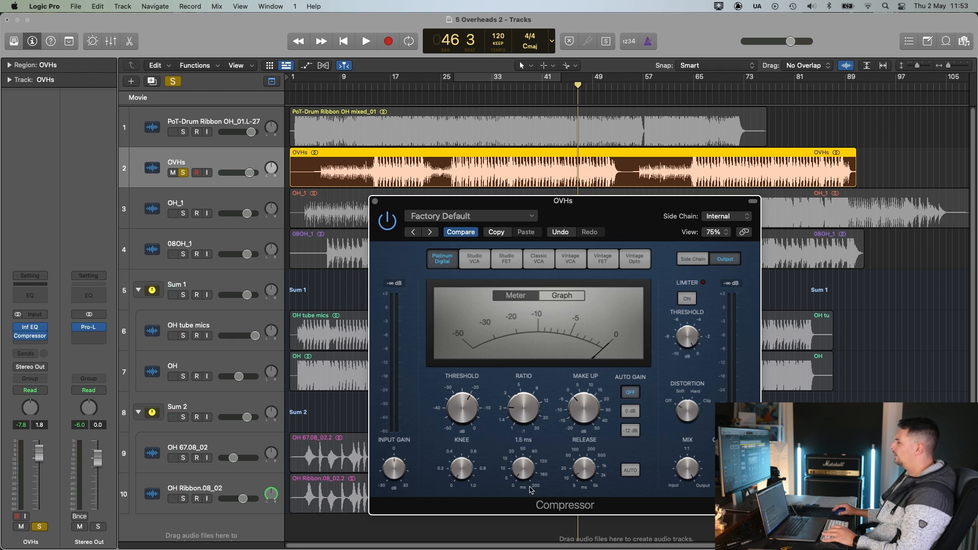
{"action": "key", "text": "space"}
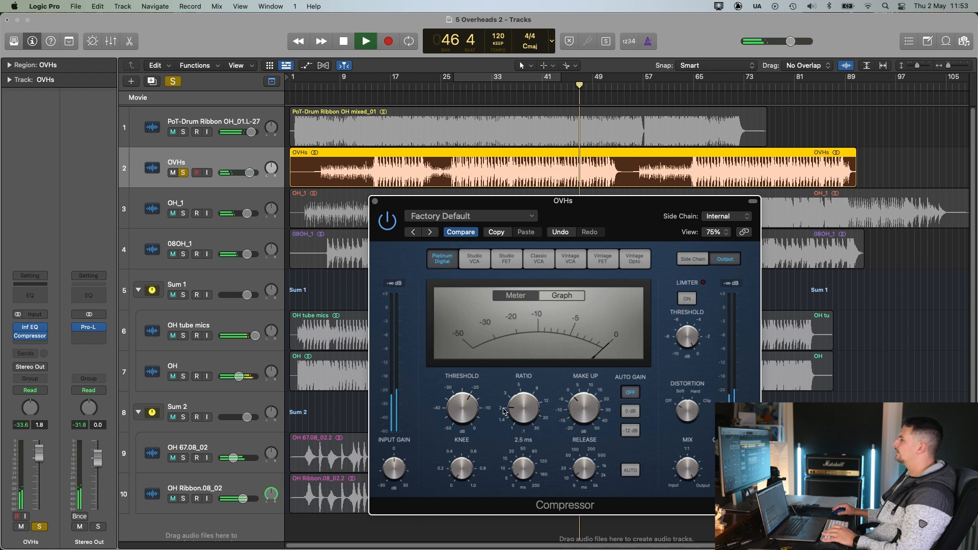
{"action": "mouse_move", "coordinate": [461, 417]}
{"action": "left_mouse_down"}
{"action": "mouse_move", "coordinate": [459, 444]}
{"action": "mouse_move", "coordinate": [455, 411]}
{"action": "left_mouse_up"}
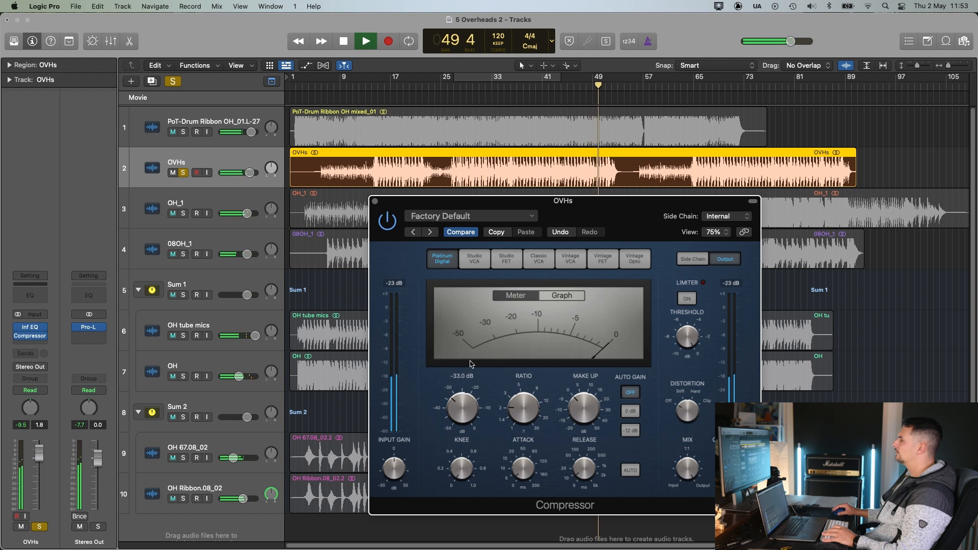
Replay OVHs from about bar 44 to judge the compression, and set the compressor's ratio to 3.6:1.
{"action": "left_click", "coordinate": [561, 86]}
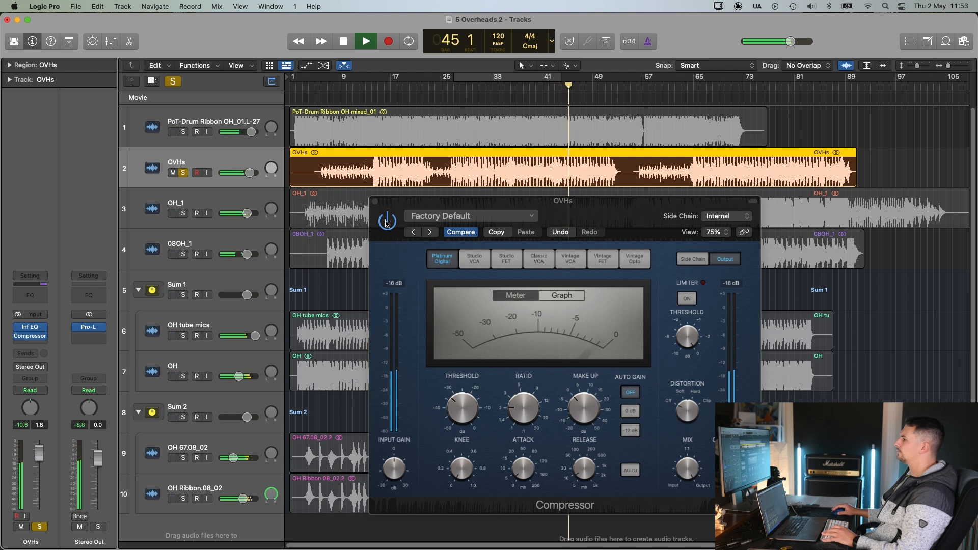
{"action": "left_click", "coordinate": [387, 222]}
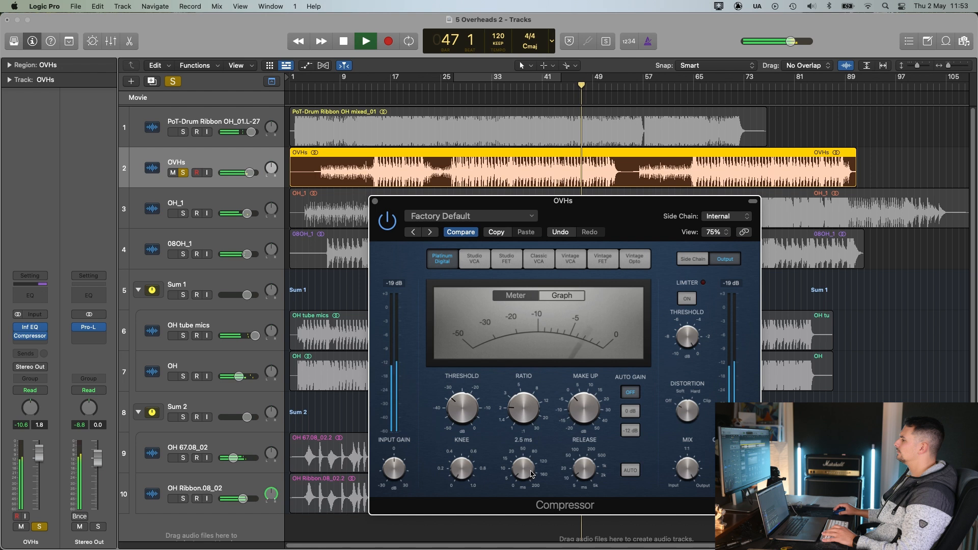
{"action": "mouse_move", "coordinate": [529, 417]}
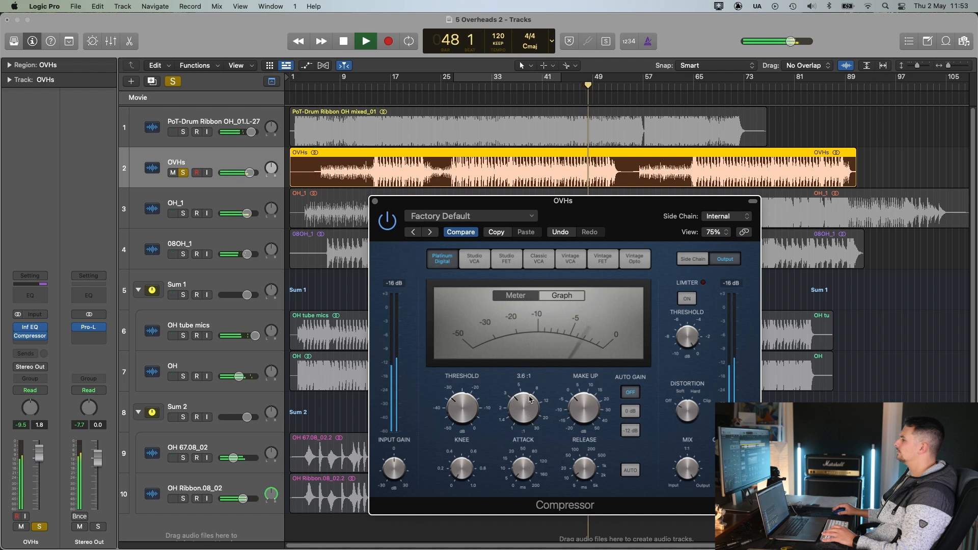
{"action": "mouse_move", "coordinate": [469, 406]}
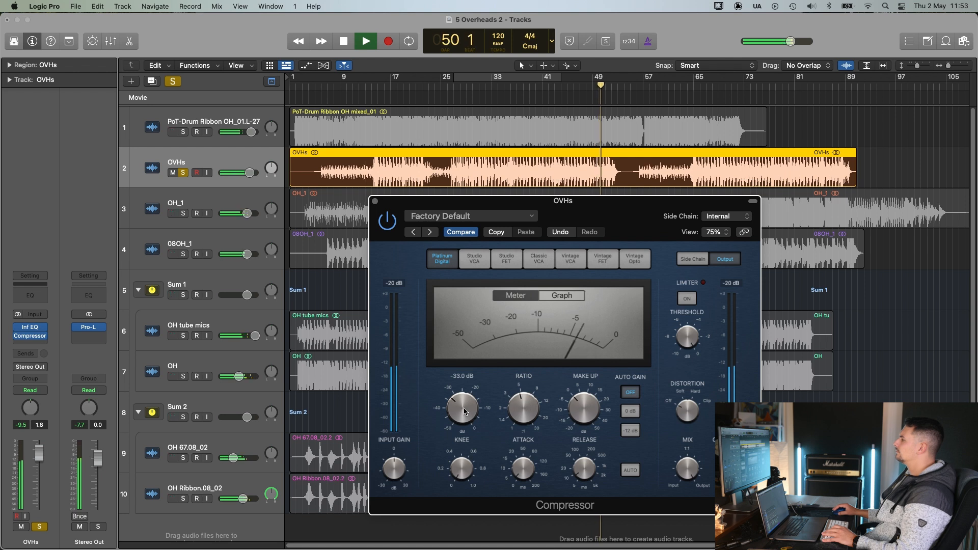
Compare OVHs with the compressor bypassed and active from about bar 38, and close the compressor.
{"action": "left_click", "coordinate": [523, 86]}
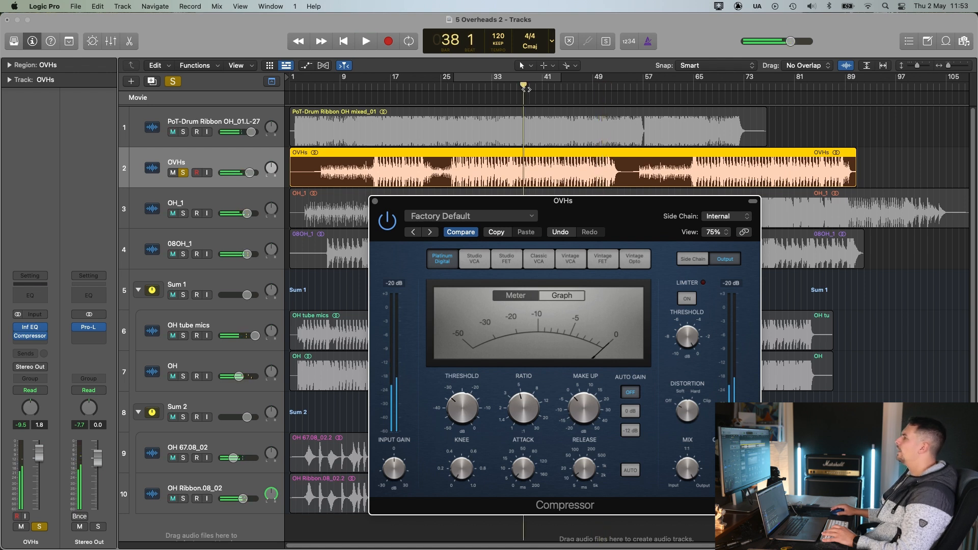
{"action": "left_click", "coordinate": [387, 222]}
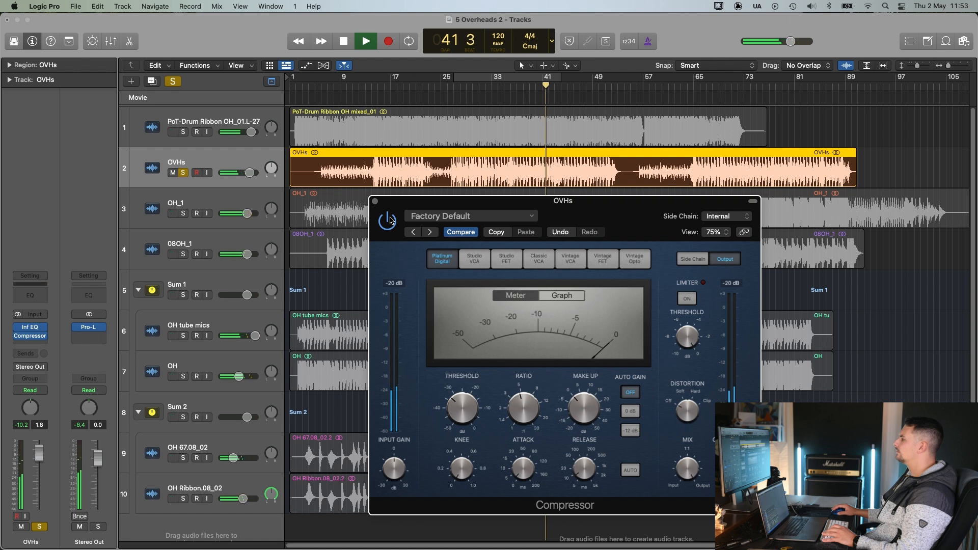
{"action": "key", "text": "space"}
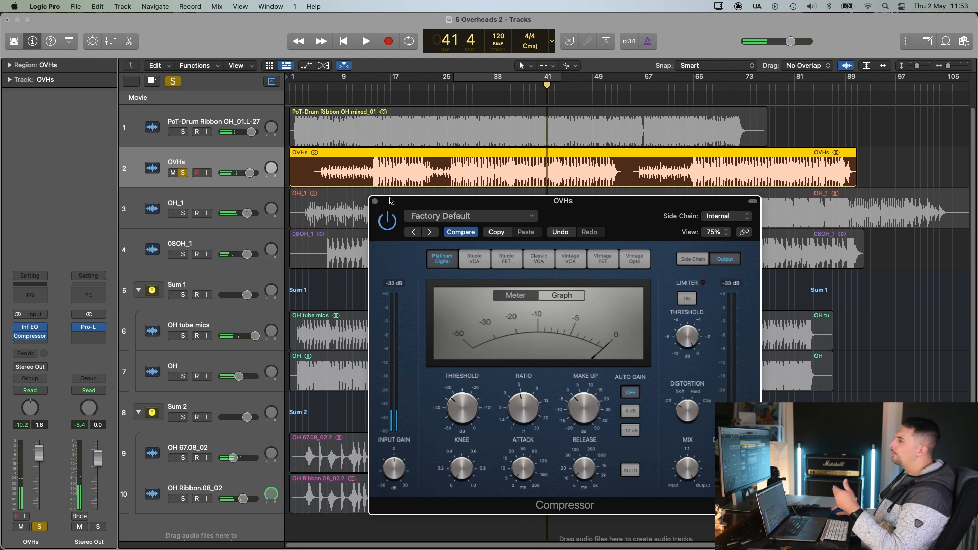
{"action": "left_click", "coordinate": [376, 202]}
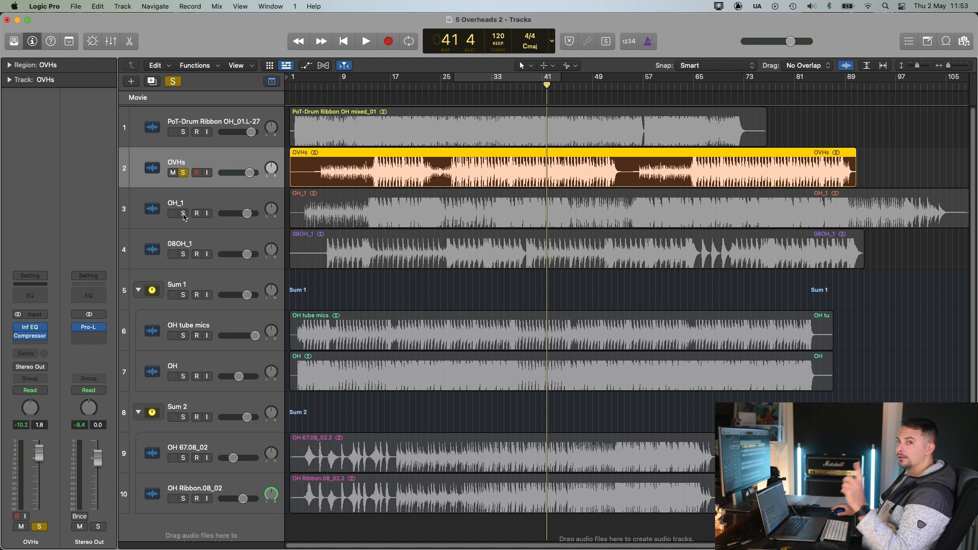
Solo only the OH_1 track and listen to it, restarting playback from about bar 33.
{"action": "left_click", "coordinate": [207, 207]}
{"action": "left_click", "coordinate": [184, 213], "text": "alt"}
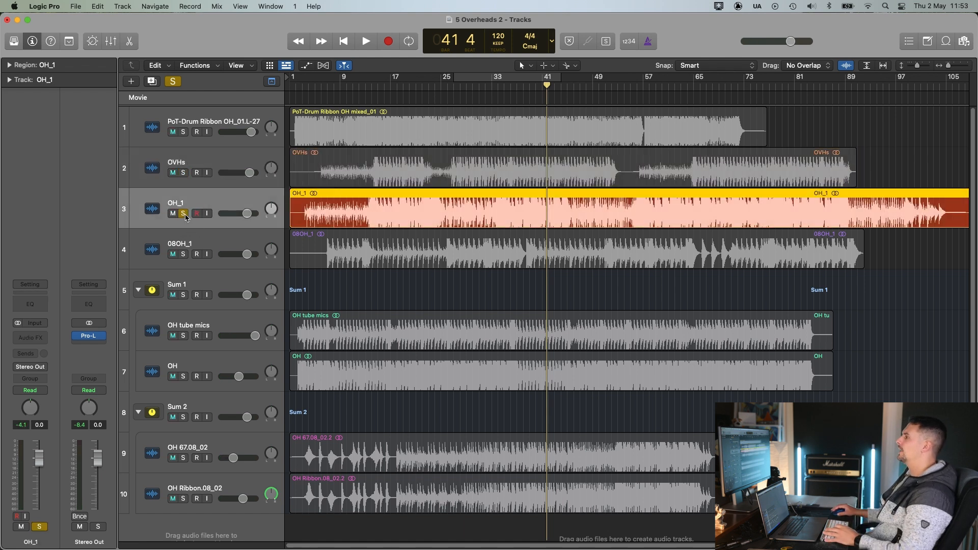
{"action": "key", "text": "space"}
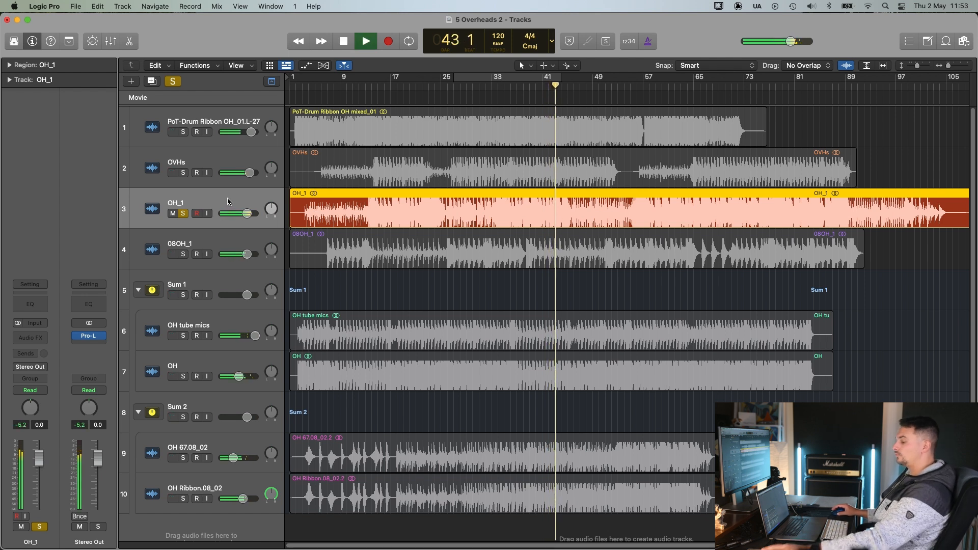
{"action": "key", "text": "XF86AudioLowerVolume"}
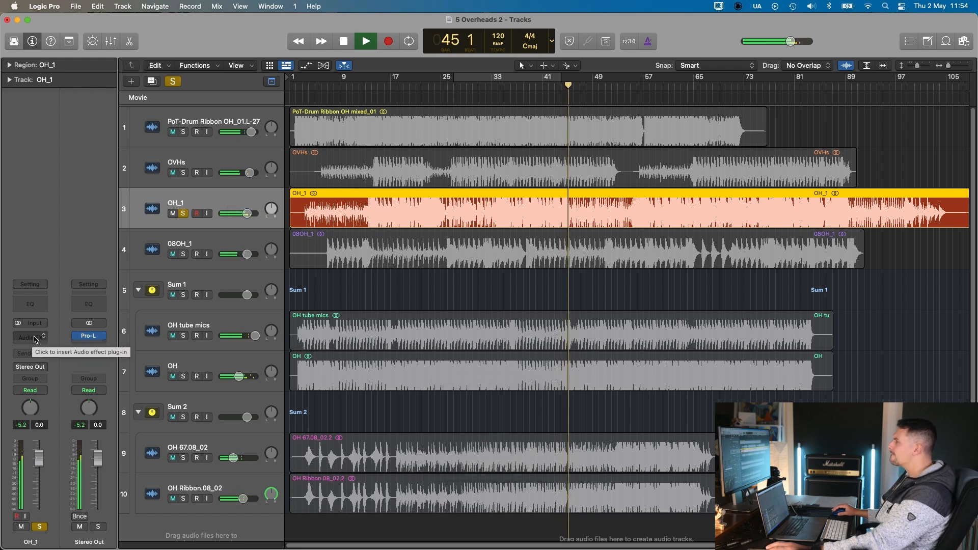
{"action": "left_click", "coordinate": [496, 88]}
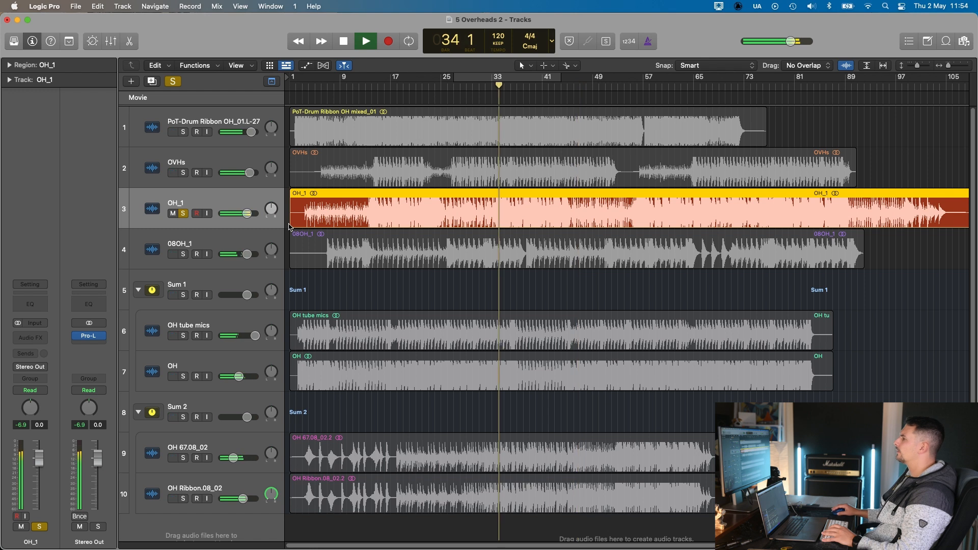
Insert Infinity EQ on the OH_1 track and place its window below the OH_1 region.
{"action": "left_click", "coordinate": [31, 337]}
{"action": "mouse_move", "coordinate": [58, 373]}
{"action": "left_click", "coordinate": [109, 373]}
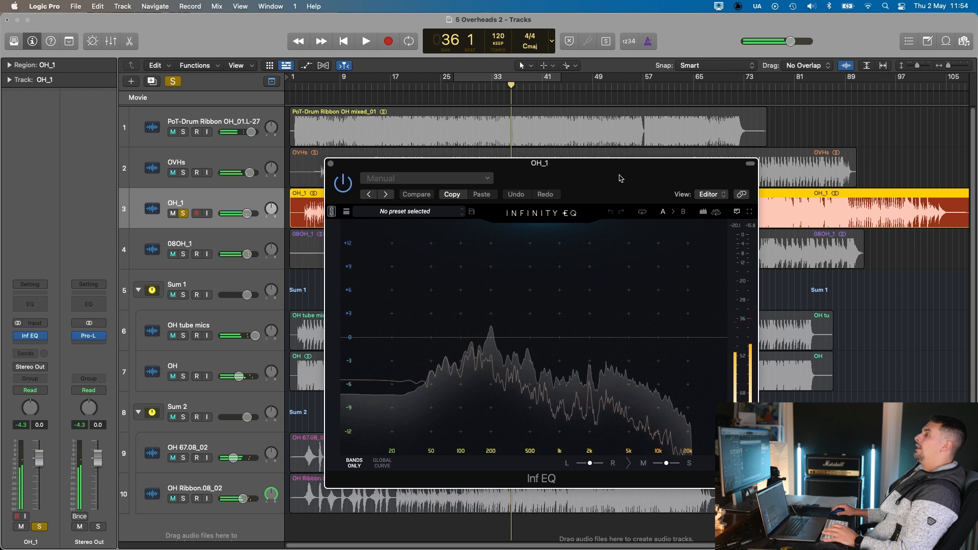
{"action": "scroll", "coordinate": [928, 240], "scroll_direction": "down", "scroll_amount": 2}
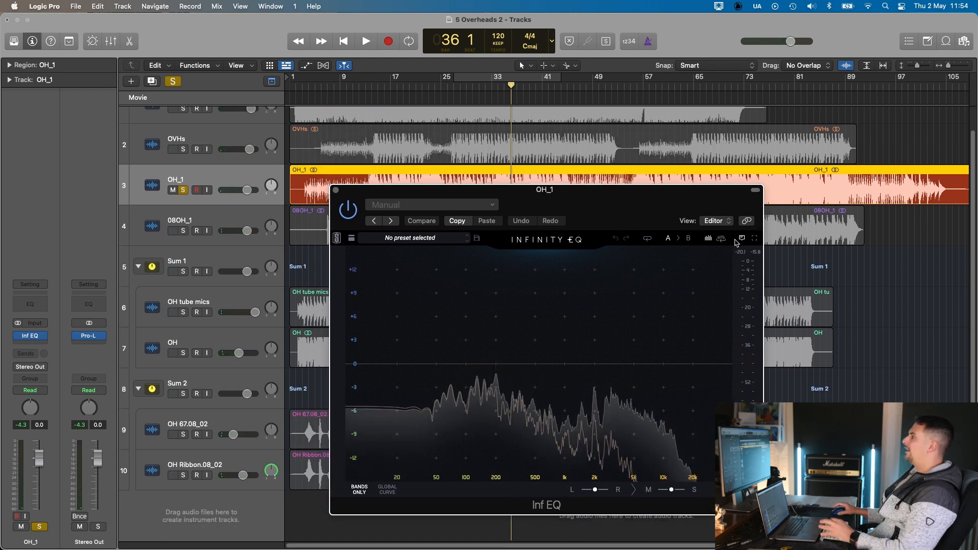
{"action": "left_click_drag", "start_coordinate": [629, 196], "coordinate": [631, 210]}
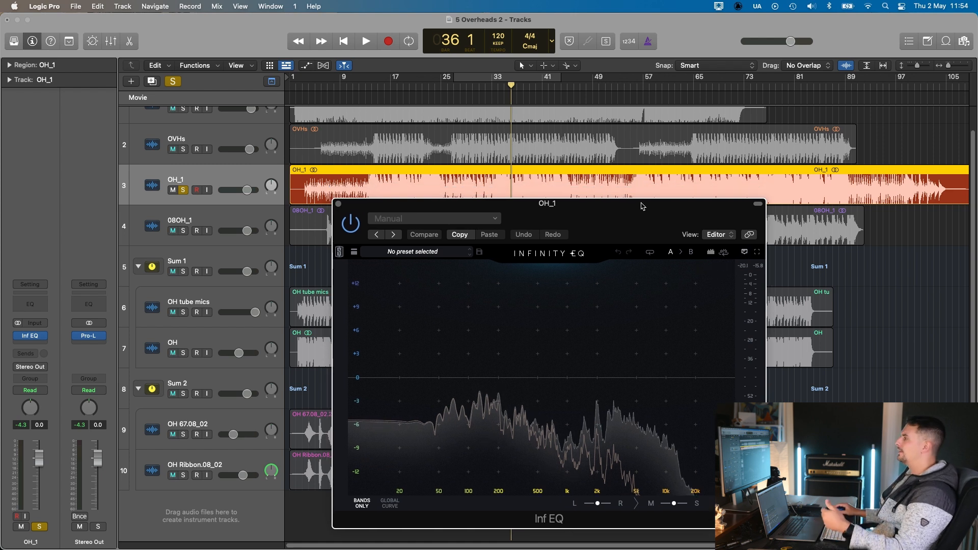
Add a low cut at 91.1 Hz and a bell cut at about 366 Hz to the OH_1 EQ during playback.
{"action": "left_click", "coordinate": [444, 406]}
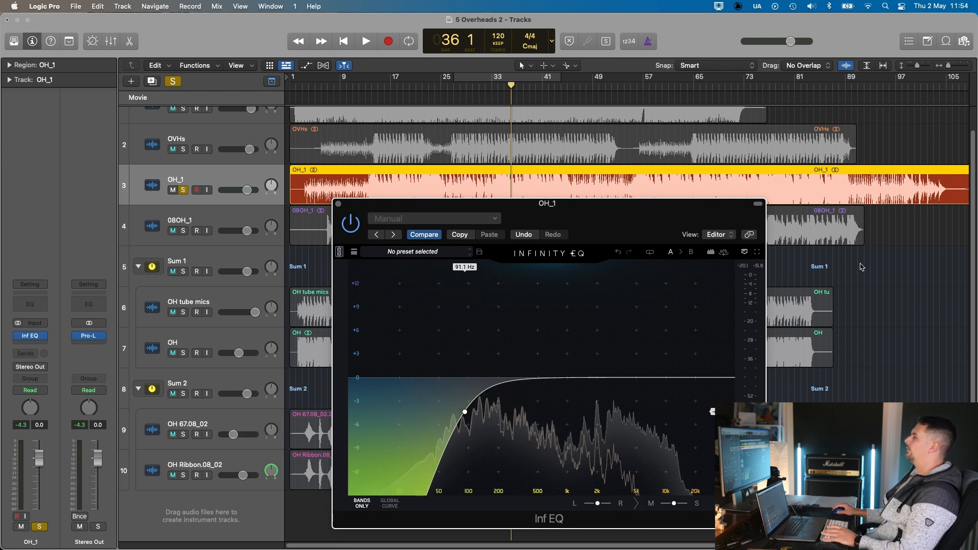
{"action": "key", "text": "space"}
{"action": "left_click_drag", "start_coordinate": [622, 216], "coordinate": [628, 214]}
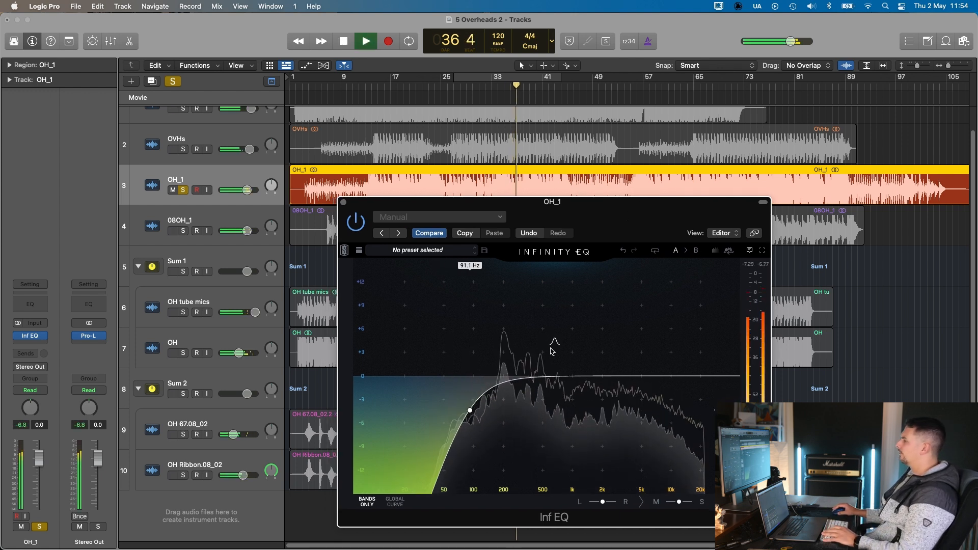
{"action": "left_click_drag", "start_coordinate": [562, 349], "coordinate": [530, 396]}
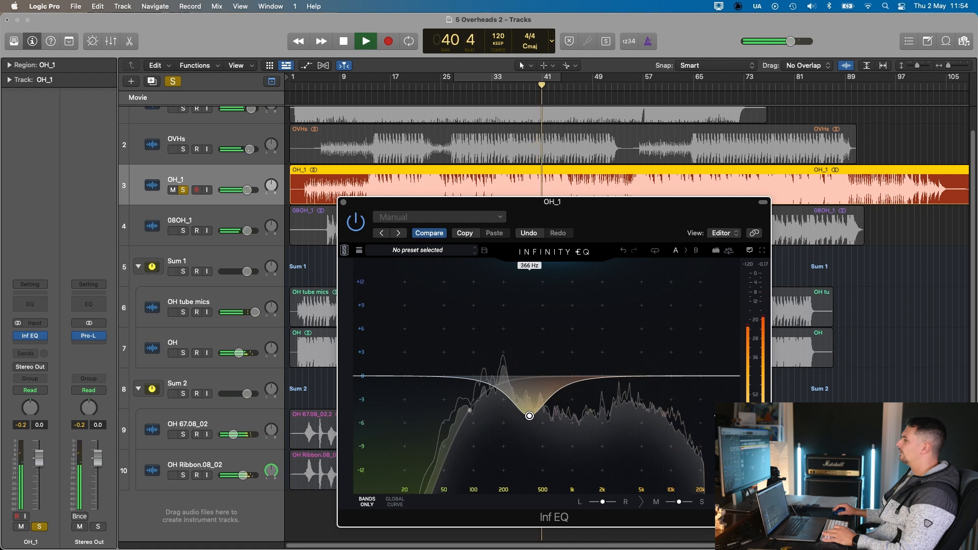
Add bell cuts of 1.17 dB at 2.15 kHz and 2.79 dB at 5.55 kHz to the OH_1 EQ.
{"action": "left_click", "coordinate": [612, 343]}
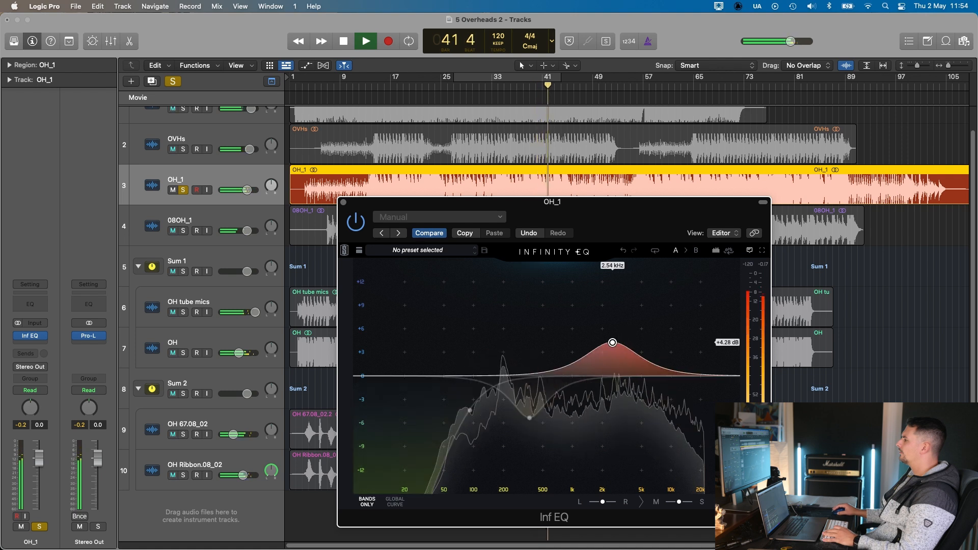
{"action": "left_click_drag", "start_coordinate": [612, 343], "coordinate": [604, 370]}
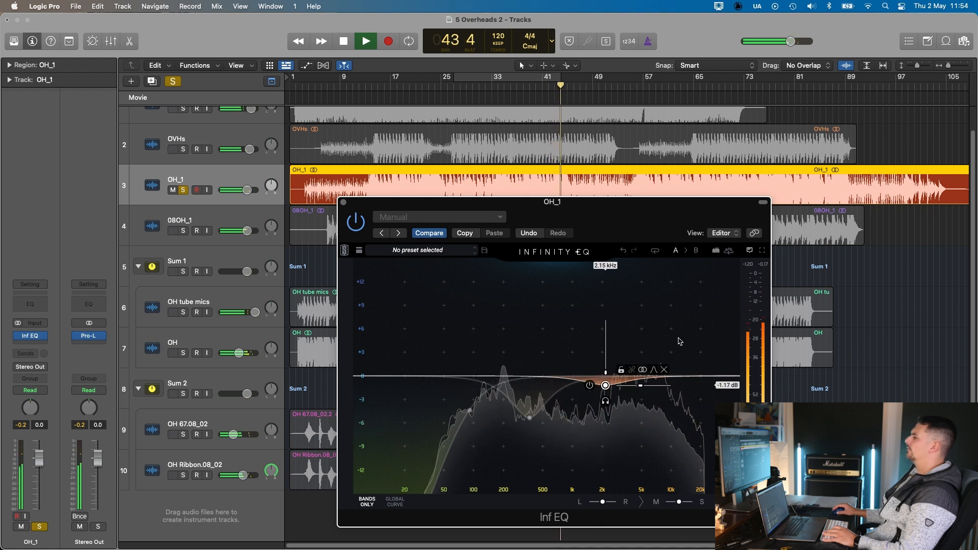
{"action": "left_click", "coordinate": [663, 339]}
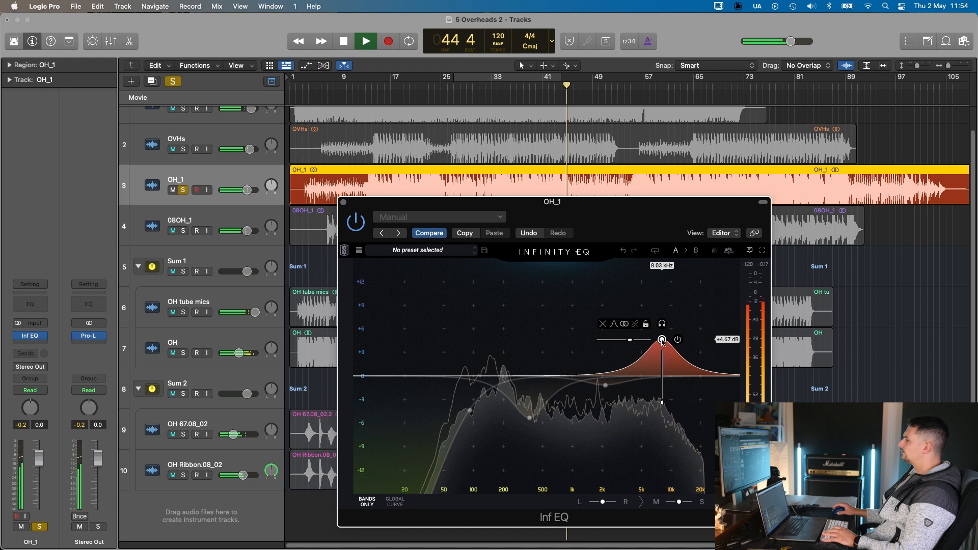
{"action": "left_click_drag", "start_coordinate": [662, 341], "coordinate": [646, 400]}
Replay OH_1 from about bar 35 and readjust the upper-mid bell cut to 1.69 dB at 2.10 kHz.
{"action": "left_click", "coordinate": [503, 87]}
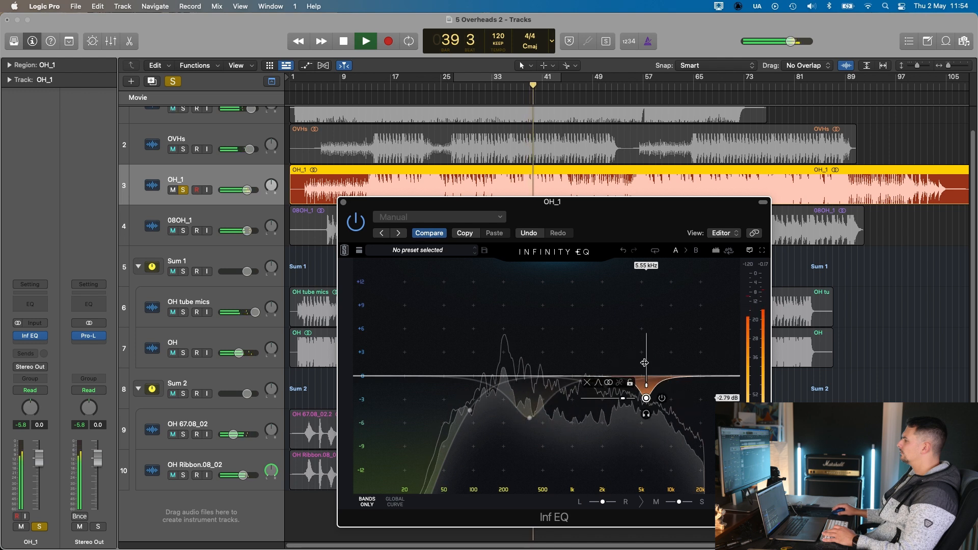
{"action": "double_click", "coordinate": [605, 386]}
{"action": "left_click_drag", "start_coordinate": [604, 386], "coordinate": [604, 389]}
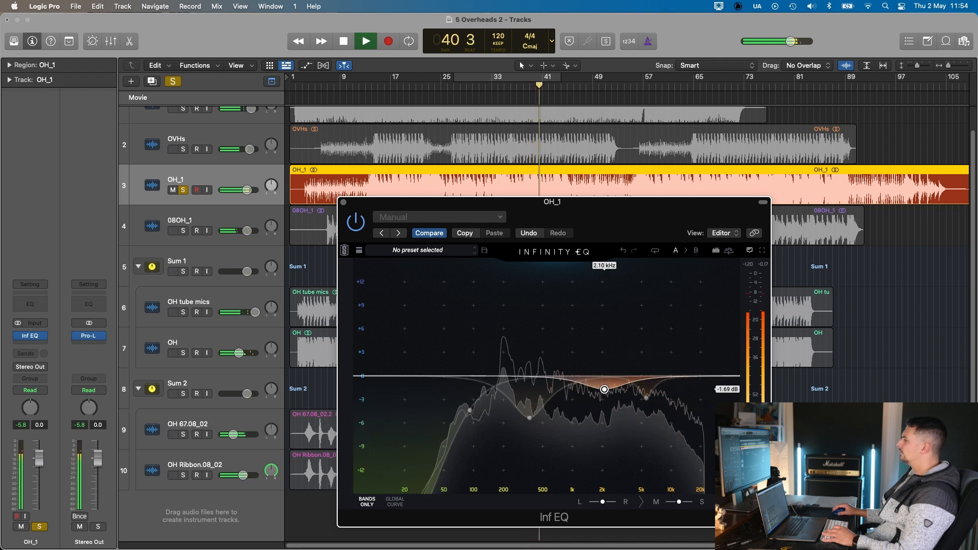
{"action": "left_click_drag", "start_coordinate": [650, 221], "coordinate": [648, 231]}
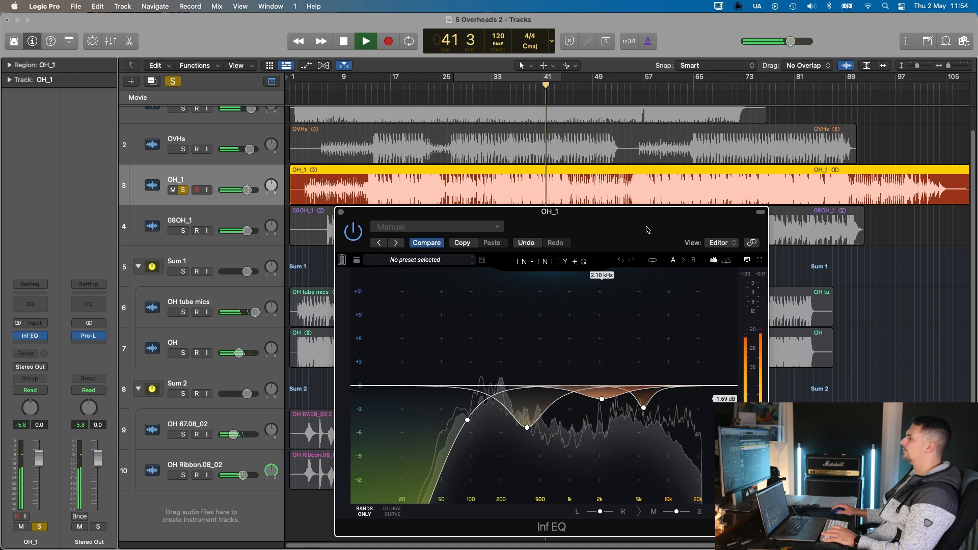
{"action": "key", "text": "space"}
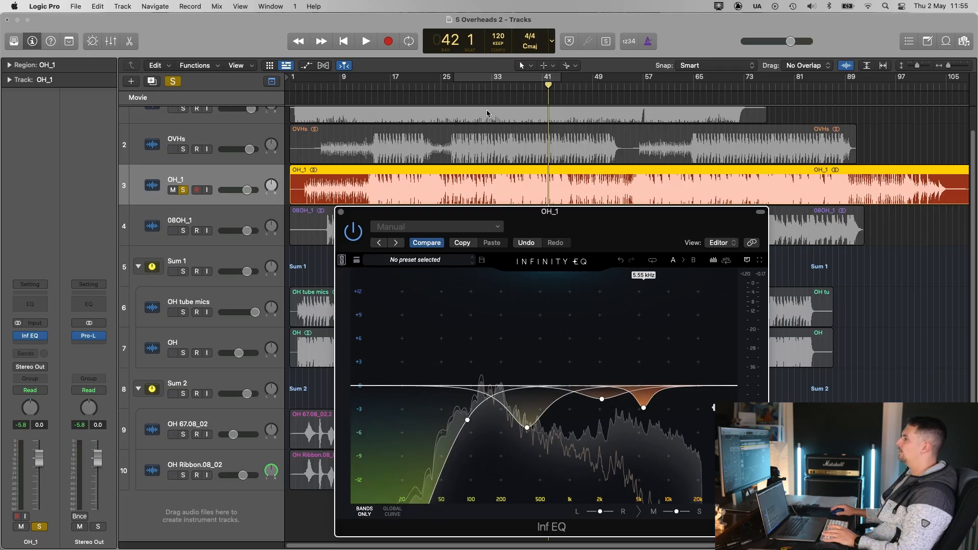
Play OH_1 from about bar 34, bypassing its EQ and re-enabling it to compare the processed and unprocessed sound.
{"action": "left_click", "coordinate": [502, 91]}
{"action": "left_click", "coordinate": [357, 231]}
{"action": "key", "text": "space"}
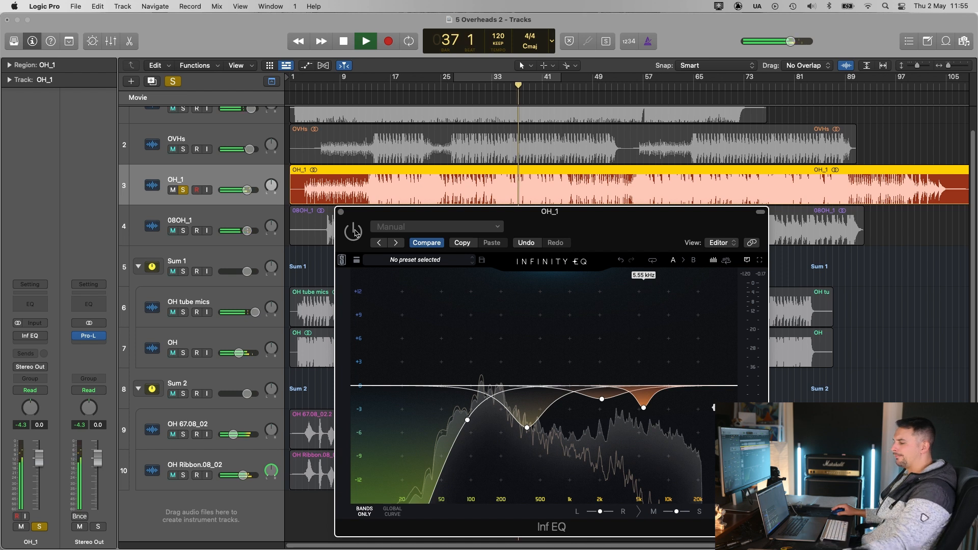
{"action": "left_click", "coordinate": [355, 232]}
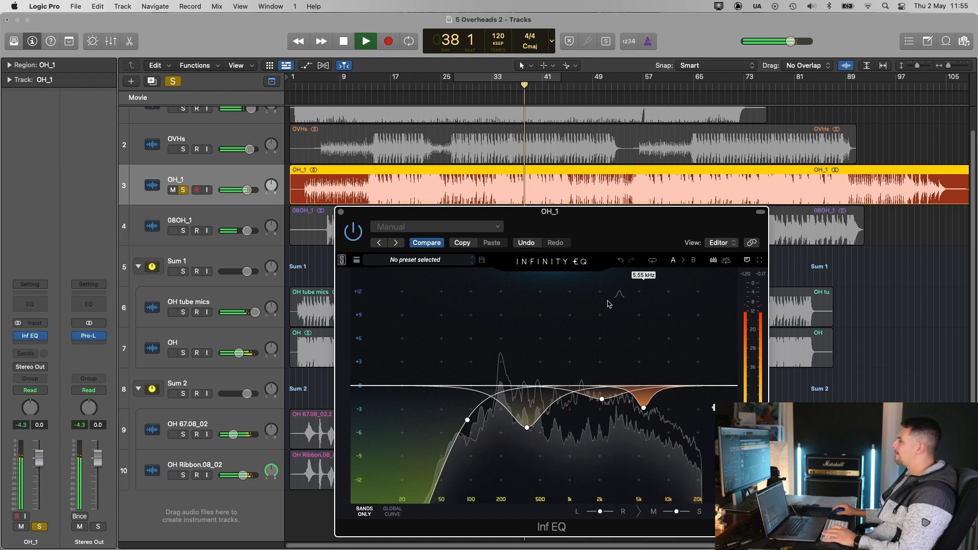
Deepen the OH_1 upper bell cut and move it to 5.36 kHz, stop playback and close the EQ.
{"action": "left_click", "coordinate": [527, 428]}
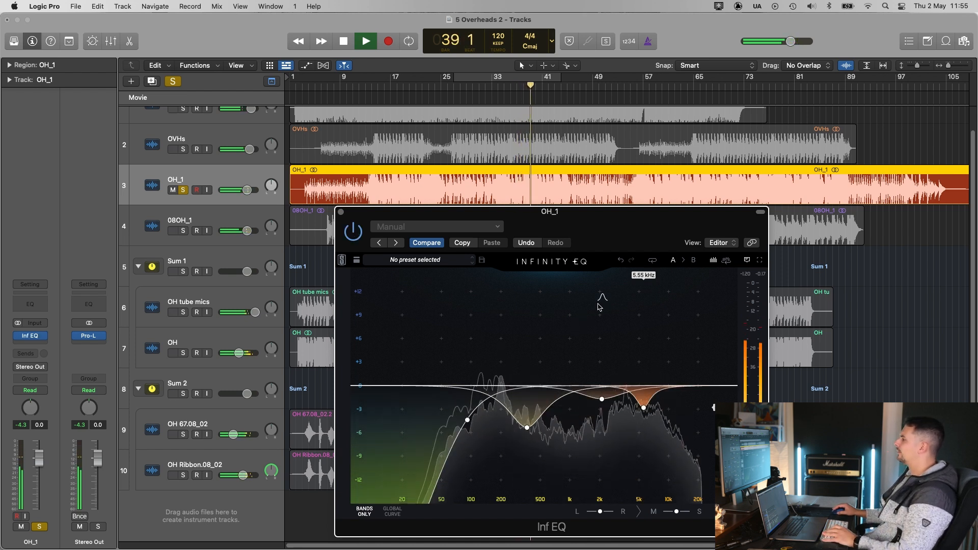
{"action": "left_click", "coordinate": [644, 407]}
{"action": "mouse_move", "coordinate": [643, 408]}
{"action": "left_mouse_down"}
{"action": "mouse_move", "coordinate": [641, 336]}
{"action": "mouse_move", "coordinate": [642, 415]}
{"action": "left_mouse_up"}
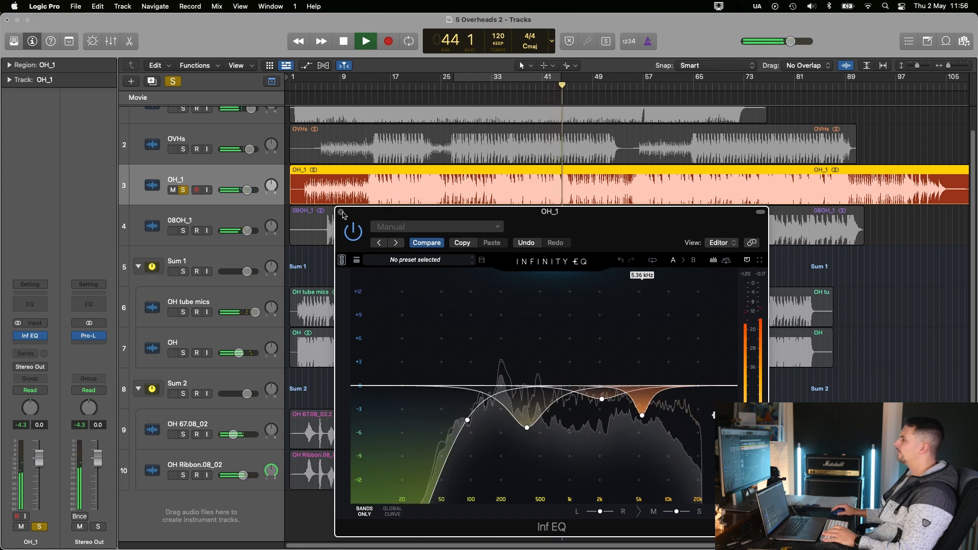
{"action": "key", "text": "space"}
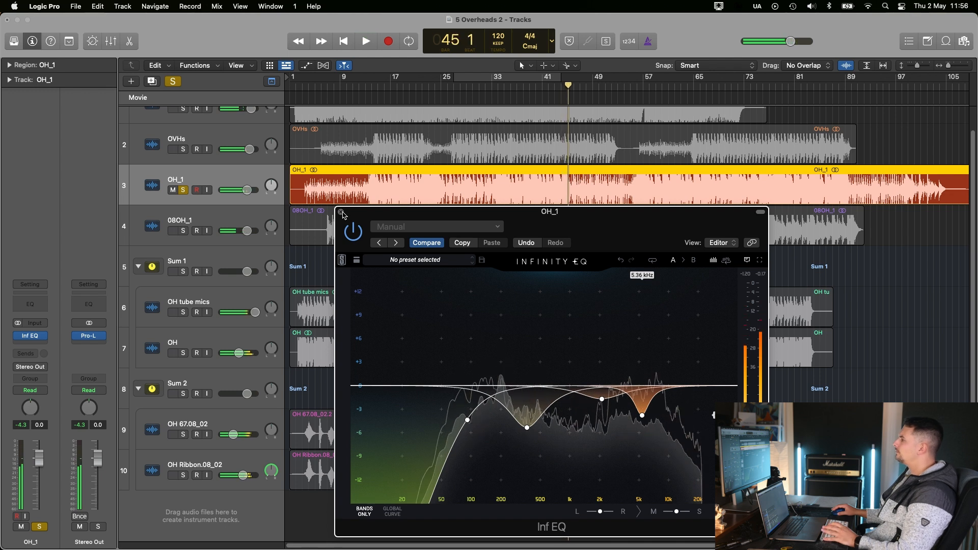
{"action": "left_click", "coordinate": [343, 213]}
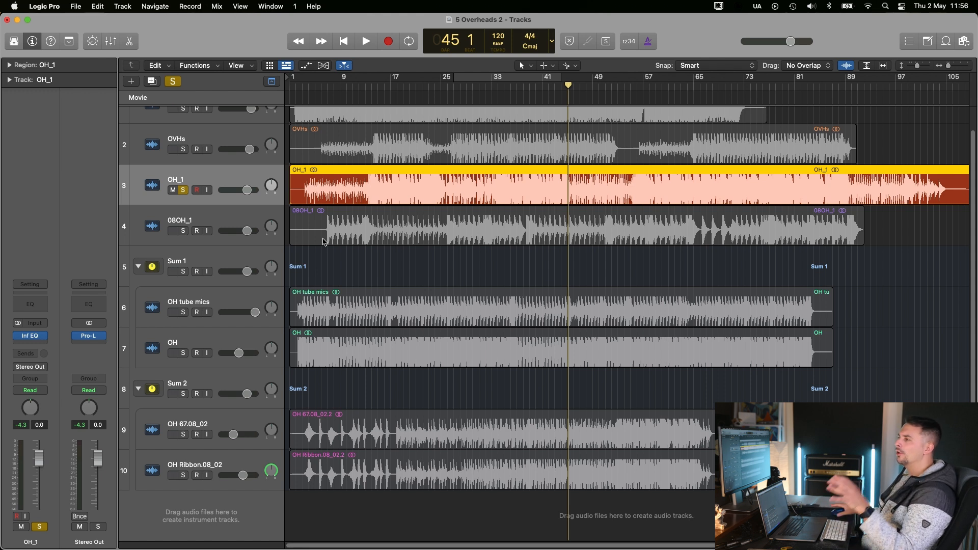
Solo the 08OH_1 track and play it from about bar 26.
{"action": "left_click", "coordinate": [223, 216]}
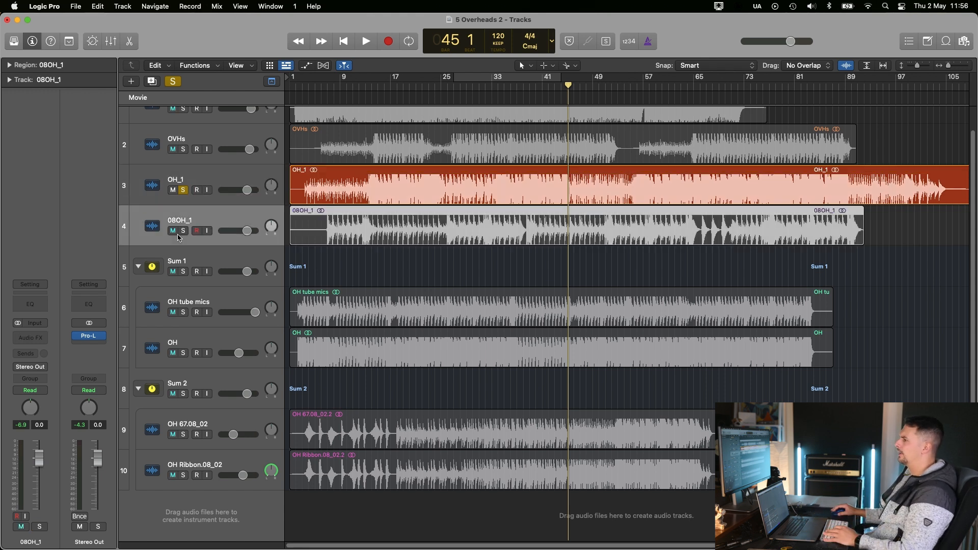
{"action": "left_click", "coordinate": [452, 86]}
{"action": "key", "text": "space"}
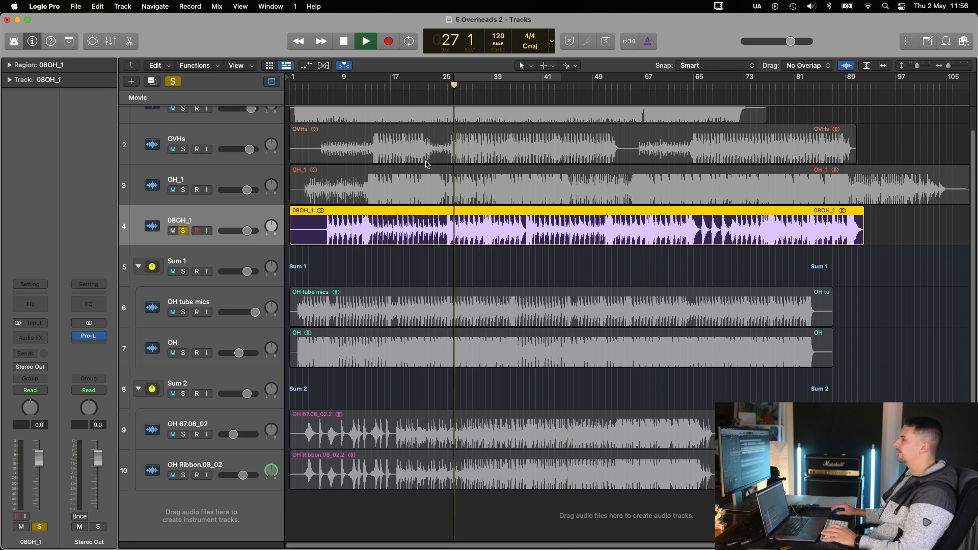
Insert Infinity EQ on the 08OH_1 track, place its window below the 08OH_1 region and stop playback.
{"action": "left_click", "coordinate": [39, 337]}
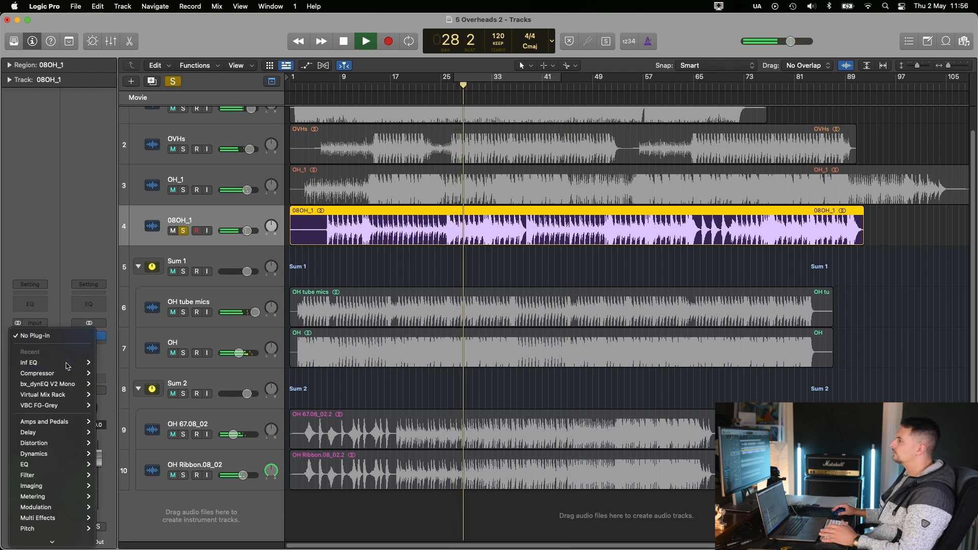
{"action": "left_click", "coordinate": [588, 314]}
{"action": "left_click_drag", "start_coordinate": [611, 168], "coordinate": [622, 260]}
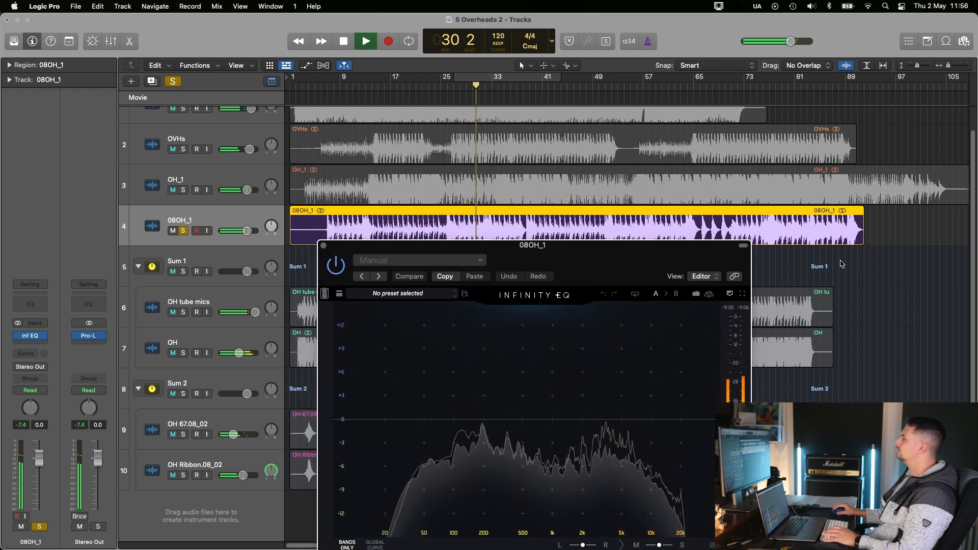
{"action": "left_click", "coordinate": [854, 275]}
{"action": "key", "text": "super+Down"}
{"action": "key", "text": "super+Down"}
{"action": "key", "text": "super+Down"}
{"action": "key", "text": "super+Down"}
{"action": "key", "text": "super+Down"}
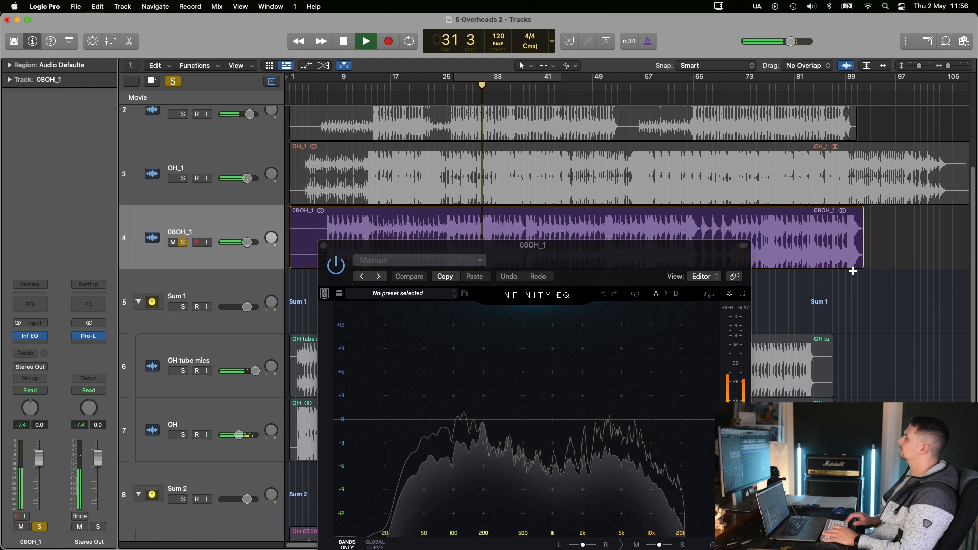
{"action": "scroll", "coordinate": [866, 275], "scroll_direction": "down", "scroll_amount": 4}
{"action": "left_click_drag", "start_coordinate": [609, 267], "coordinate": [594, 231]}
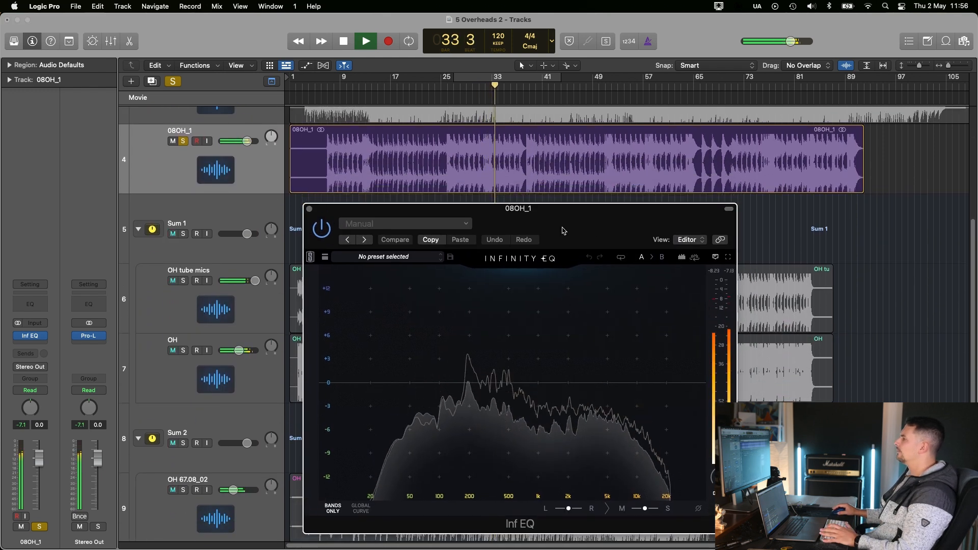
{"action": "key", "text": "space"}
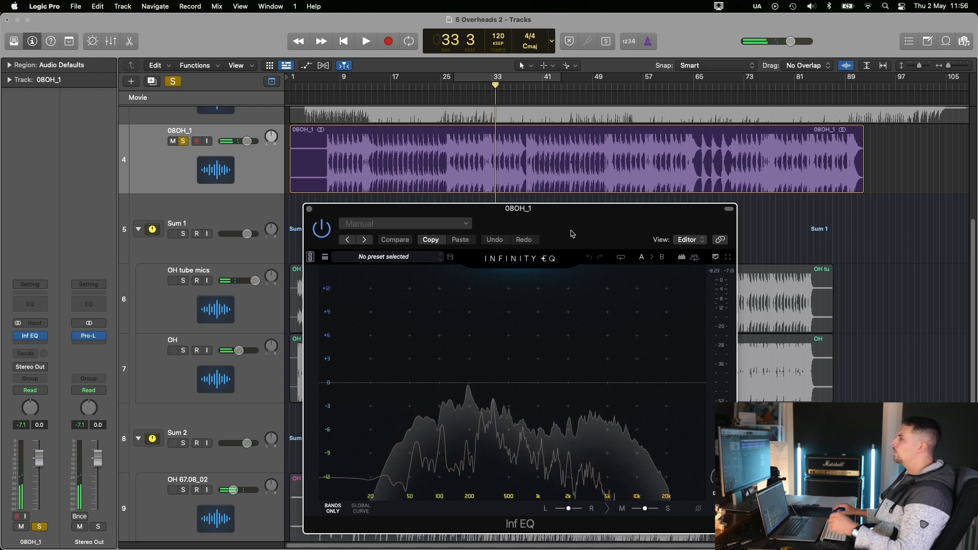
Add a low cut at 74.4 Hz and a 6.36 dB bell cut at 417 Hz to the 08OH_1 EQ.
{"action": "left_click_drag", "start_coordinate": [394, 410], "coordinate": [422, 413]}
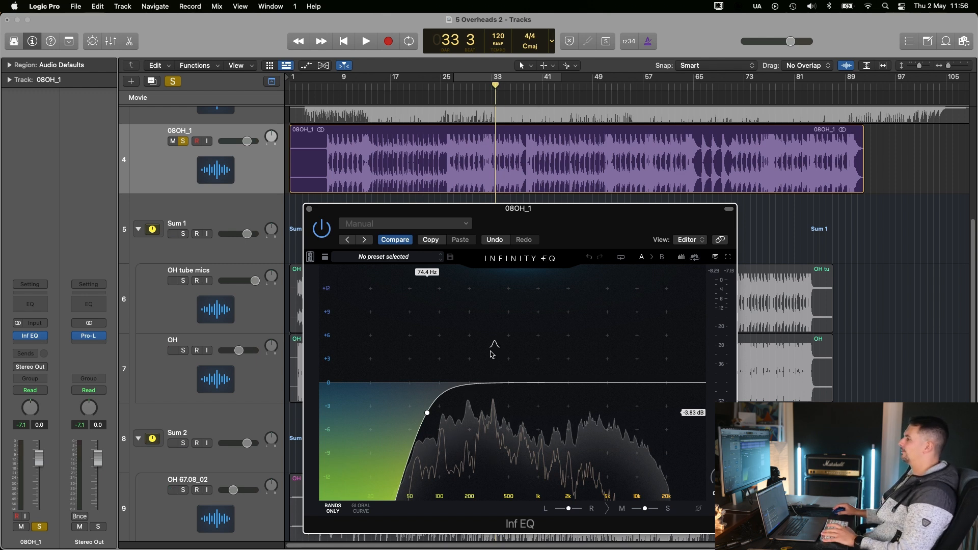
{"action": "key", "text": "space"}
{"action": "left_click_drag", "start_coordinate": [492, 354], "coordinate": [492, 315]}
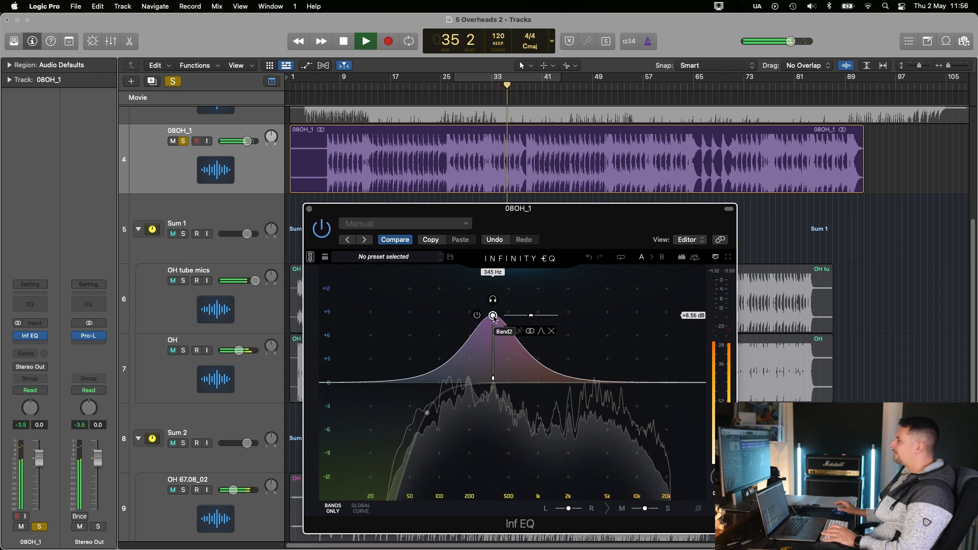
{"action": "left_click_drag", "start_coordinate": [492, 315], "coordinate": [501, 427]}
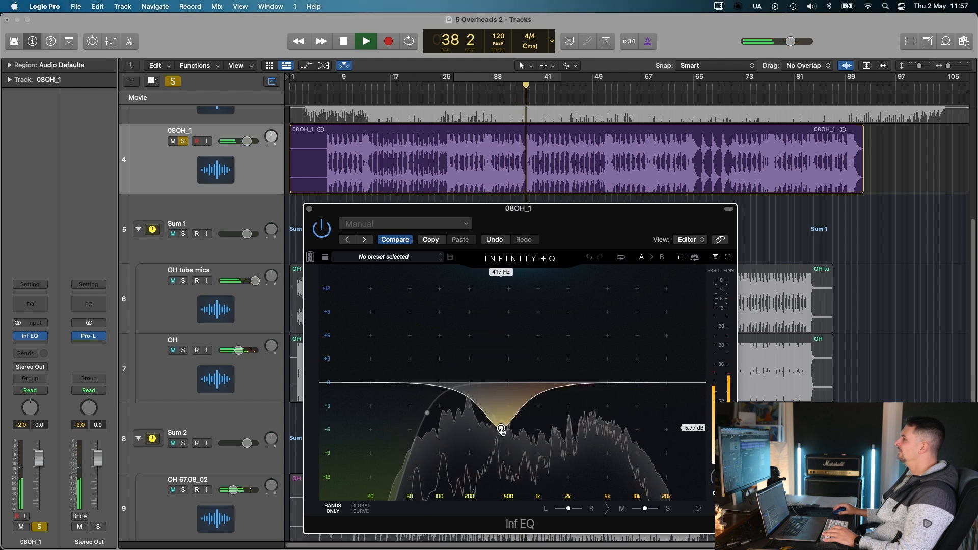
{"action": "mouse_move", "coordinate": [500, 430]}
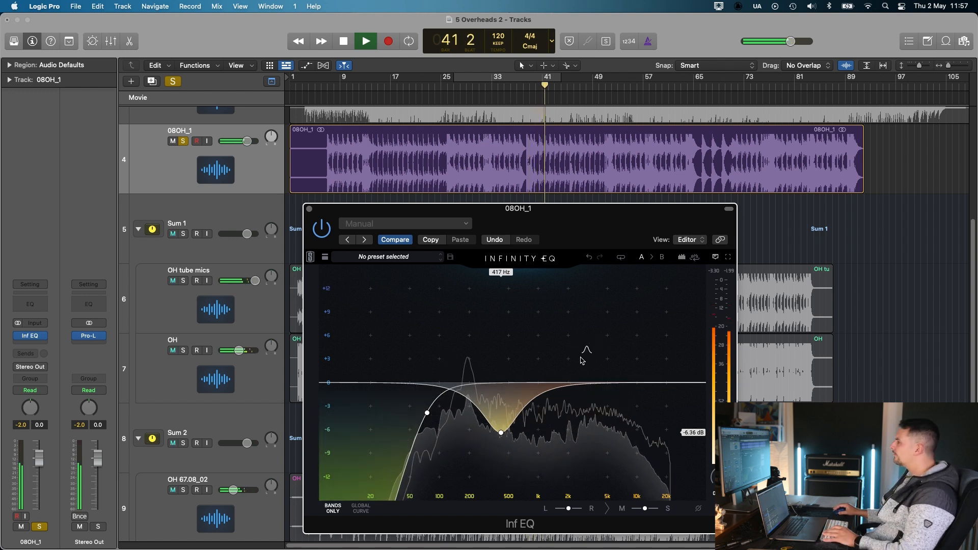
Add a 1.49 dB bell cut at 2.89 kHz to the 08OH_1 EQ and raise the track volume to 1.4 dB.
{"action": "left_click", "coordinate": [581, 358]}
{"action": "left_click_drag", "start_coordinate": [581, 358], "coordinate": [583, 391]}
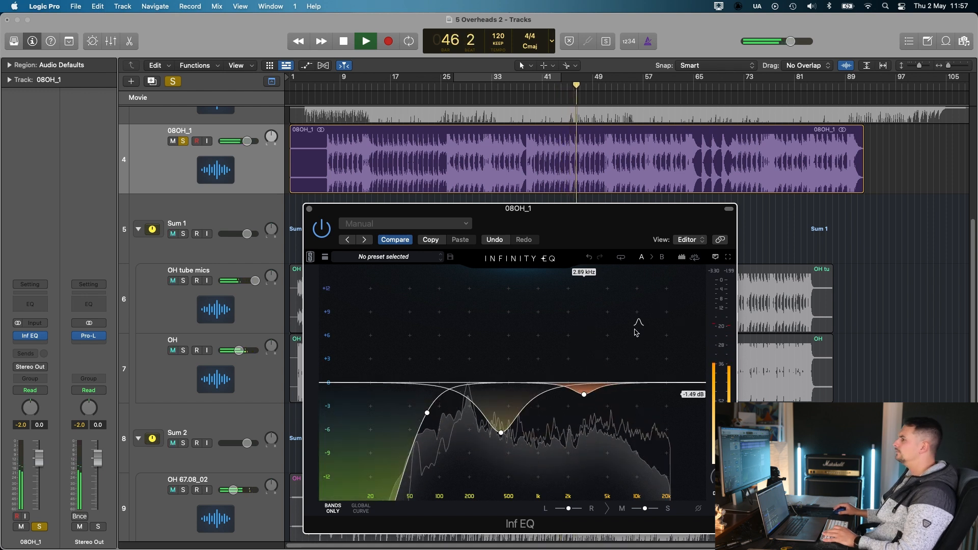
{"action": "left_click_drag", "start_coordinate": [249, 147], "coordinate": [251, 148]}
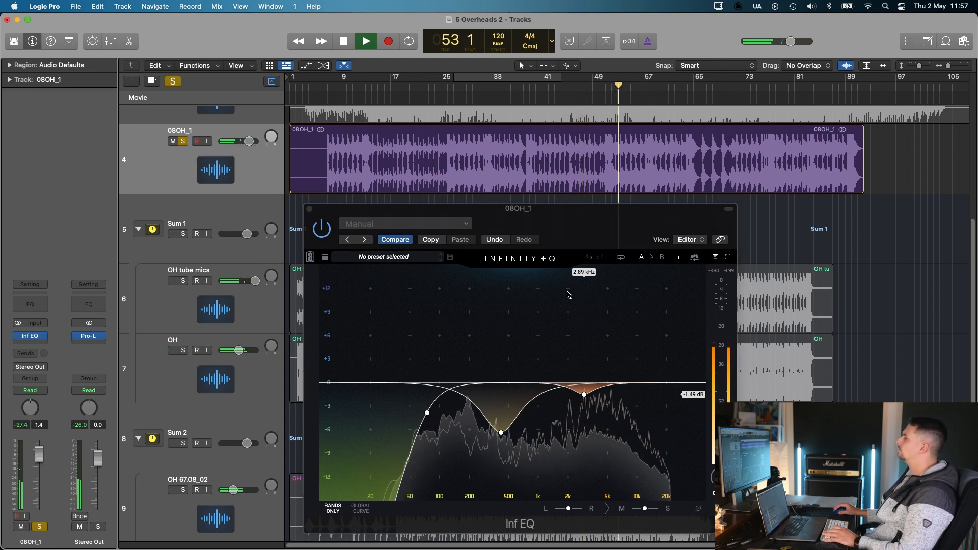
Deepen the low-mid bell cut at about 448 Hz and add a narrow 1.36 dB bell cut at 6.11 kHz on 08OH_1.
{"action": "mouse_move", "coordinate": [574, 406]}
{"action": "mouse_move", "coordinate": [501, 432]}
{"action": "left_mouse_down"}
{"action": "mouse_move", "coordinate": [504, 328]}
{"action": "mouse_move", "coordinate": [503, 442]}
{"action": "left_mouse_up"}
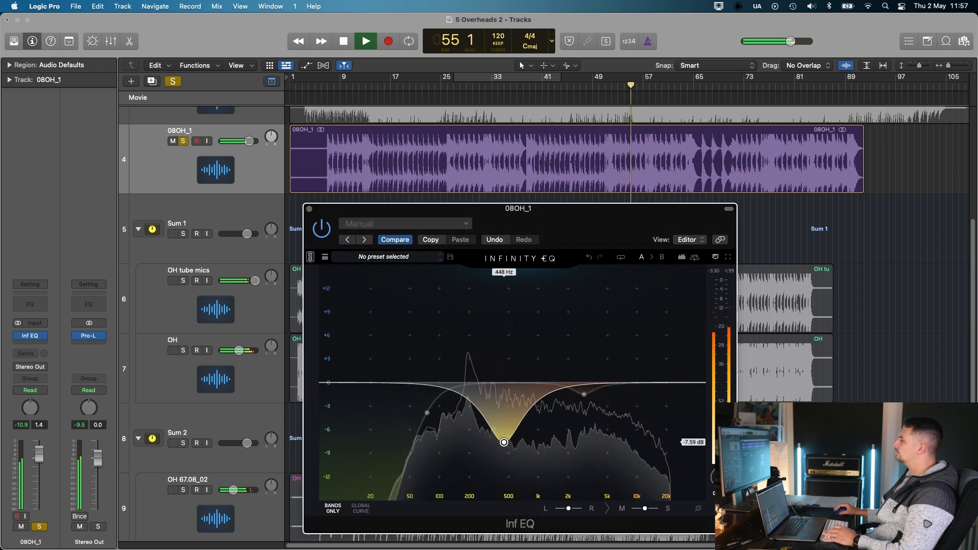
{"action": "left_click", "coordinate": [624, 348]}
{"action": "scroll", "coordinate": [624, 348], "scroll_direction": "up", "scroll_amount": 5}
{"action": "left_click_drag", "start_coordinate": [625, 348], "coordinate": [617, 396]}
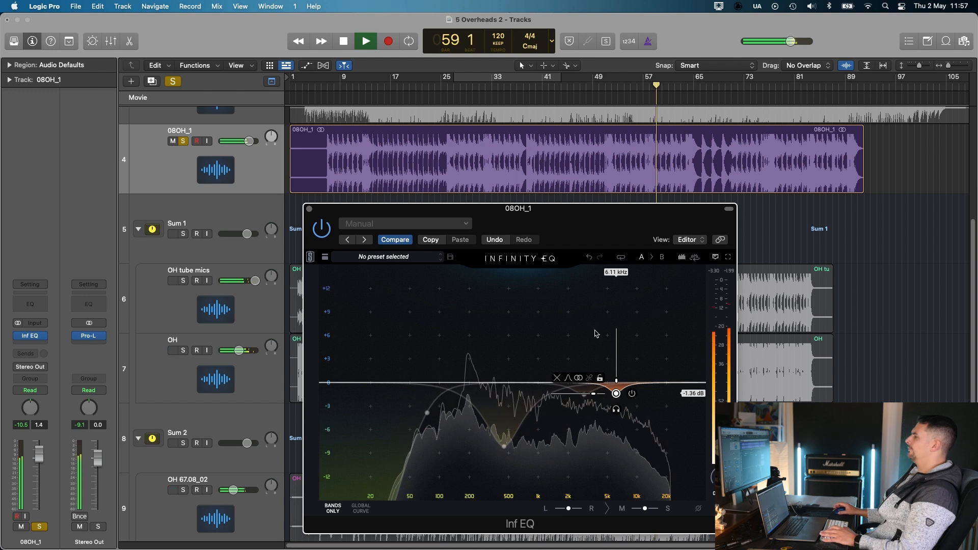
{"action": "key", "text": "space"}
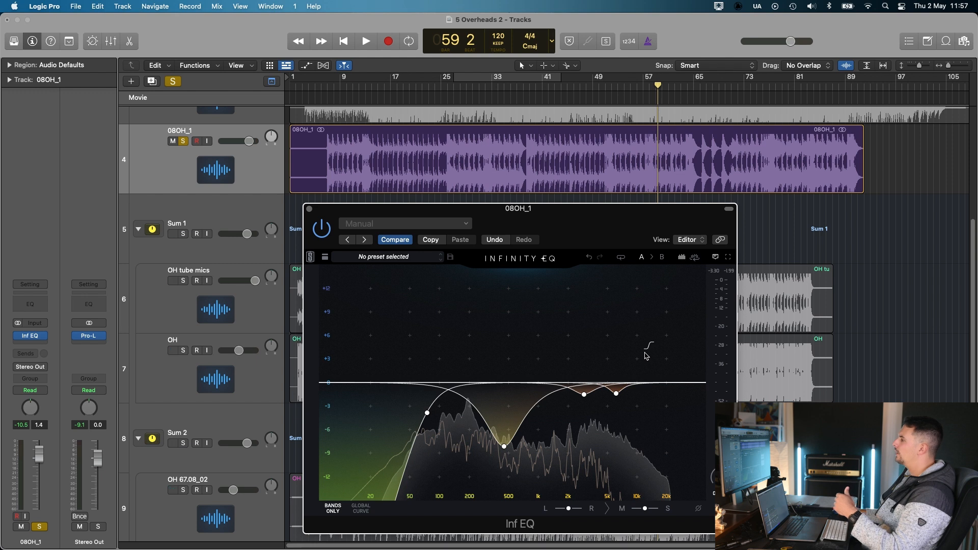
Add a 3.11 dB high shelf boost to the 08OH_1 EQ and tune it to 2.82 kHz while playing from about bar 53.
{"action": "left_click", "coordinate": [645, 354]}
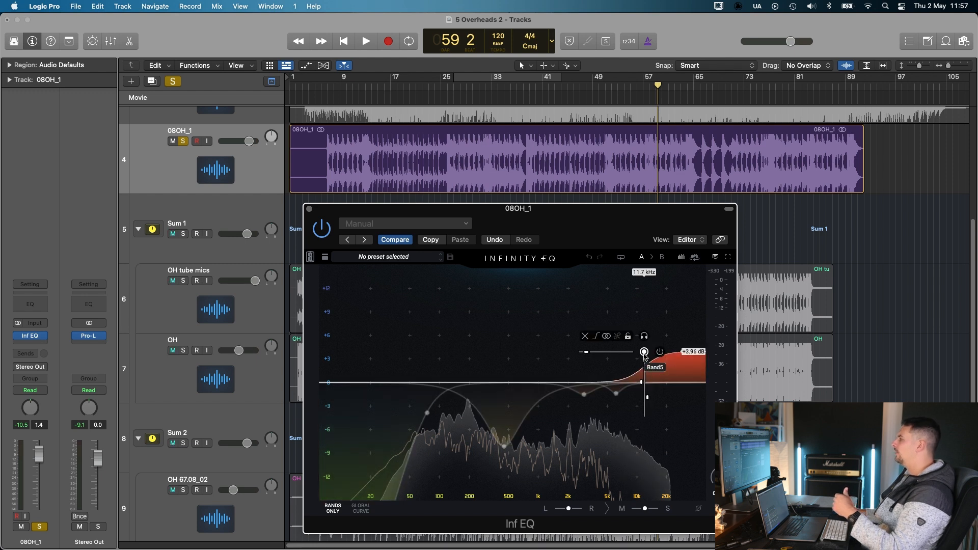
{"action": "left_click_drag", "start_coordinate": [645, 355], "coordinate": [568, 363]}
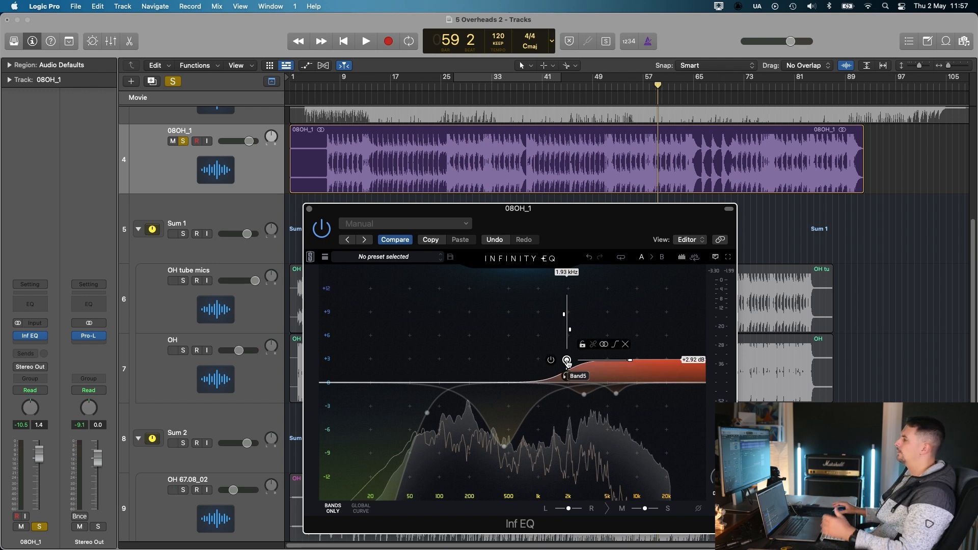
{"action": "left_click_drag", "start_coordinate": [567, 360], "coordinate": [567, 359]}
{"action": "left_click", "coordinate": [621, 93]}
{"action": "key", "text": "space"}
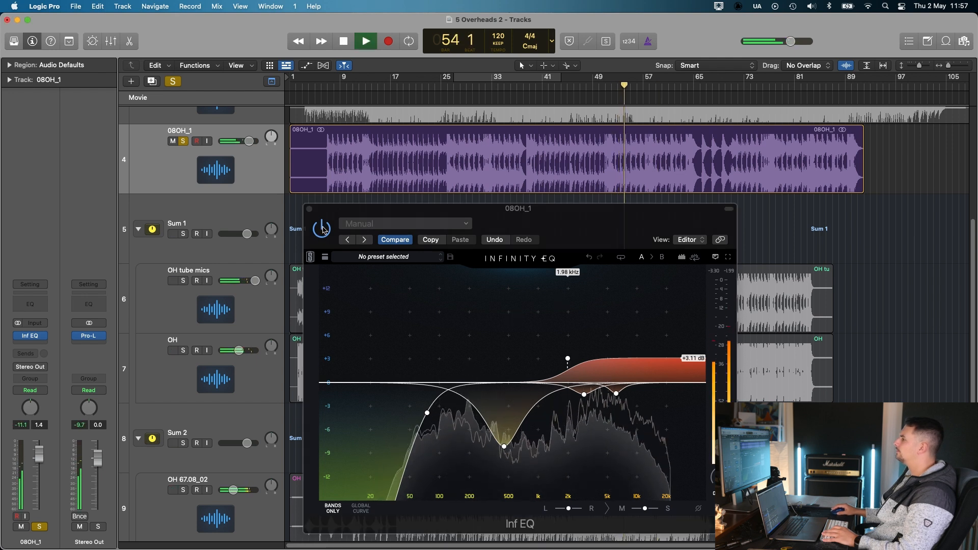
{"action": "mouse_move", "coordinate": [571, 362]}
{"action": "left_click_drag", "start_coordinate": [570, 362], "coordinate": [586, 361]}
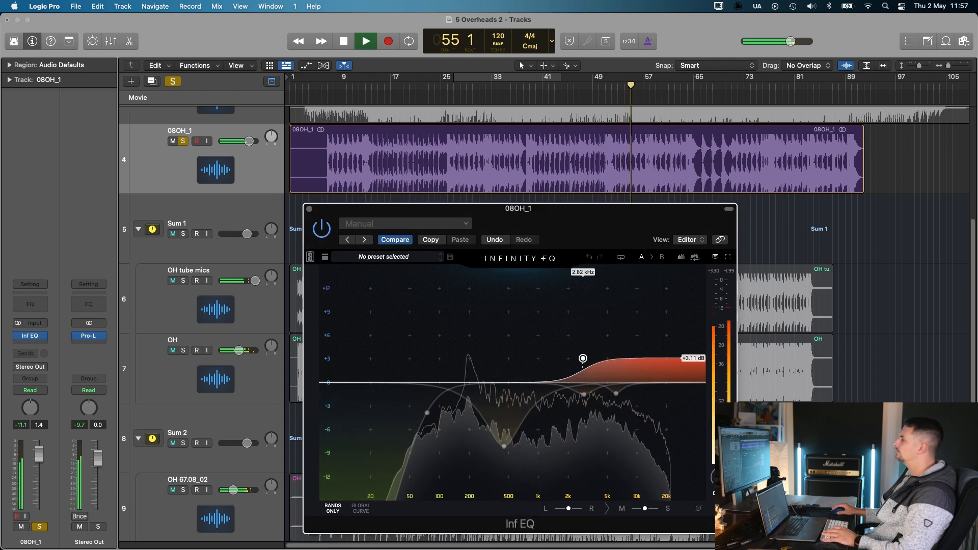
Bypass and re-enable the 08OH_1 EQ during playback to compare the sound, and stop playback.
{"action": "left_click", "coordinate": [321, 228]}
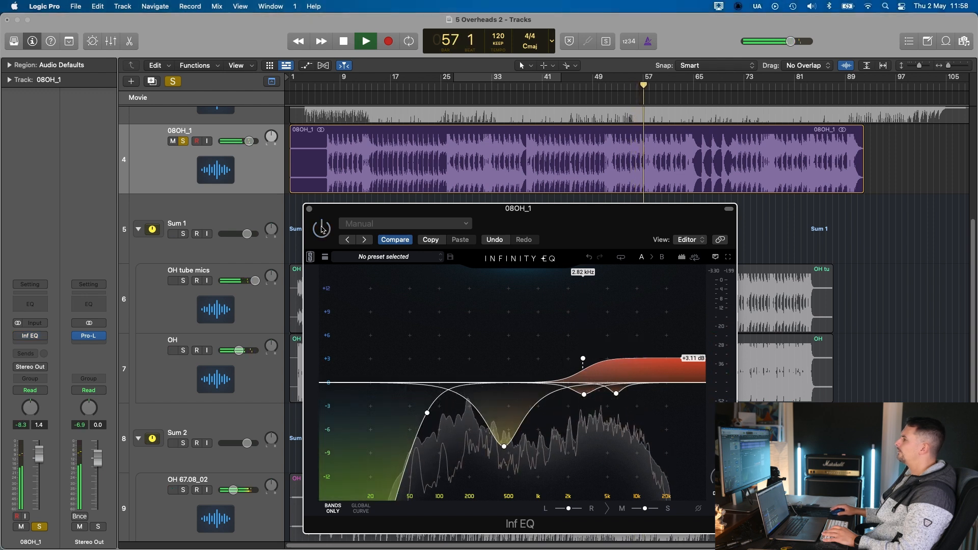
{"action": "left_click", "coordinate": [322, 229]}
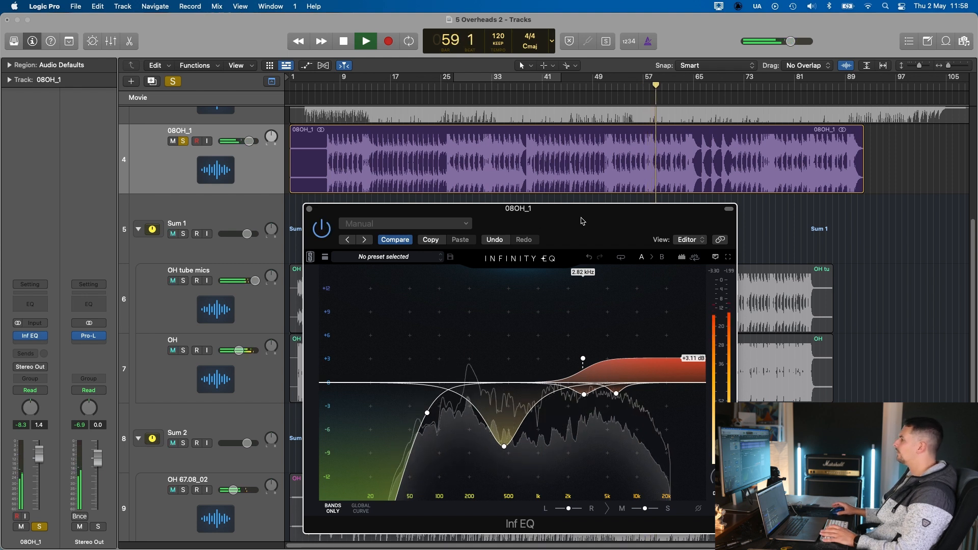
{"action": "key", "text": "space"}
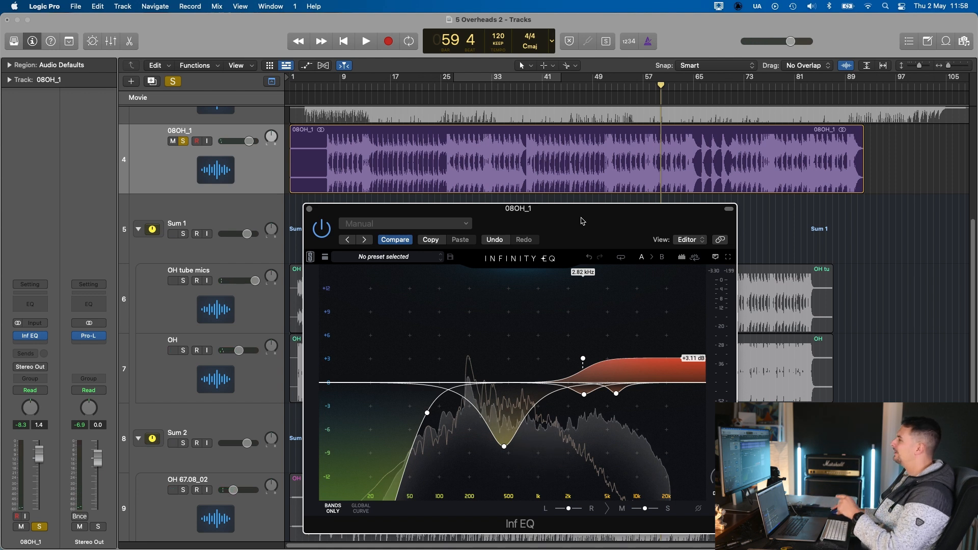
Play 08OH_1 briefly from about bar 64 and examine the low-mid bell cut in its EQ.
{"action": "left_click", "coordinate": [688, 89]}
{"action": "key", "text": "space"}
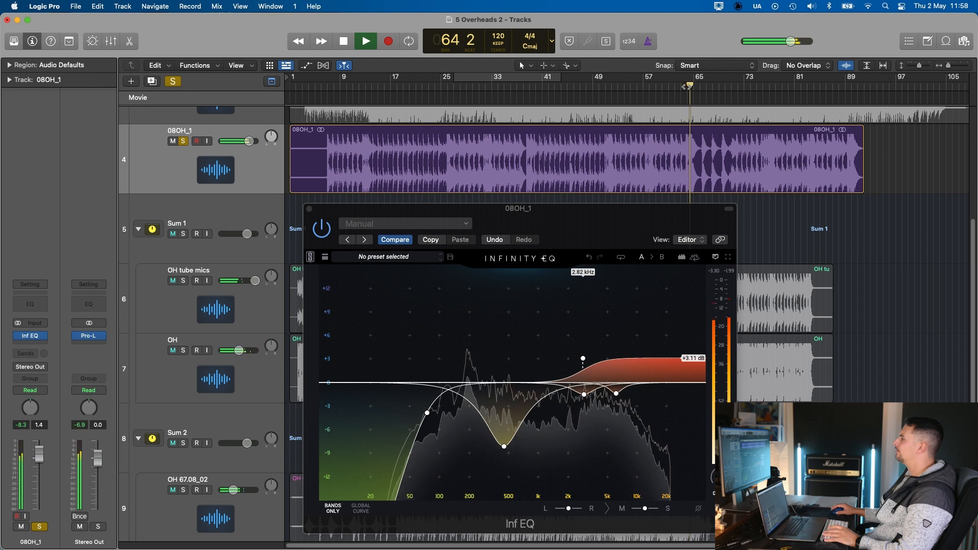
{"action": "key", "text": "space"}
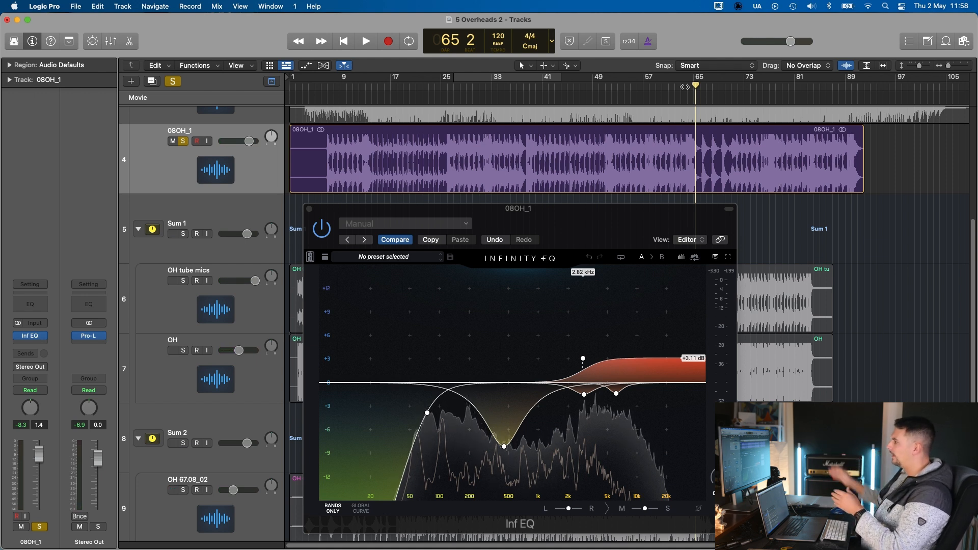
{"action": "left_click", "coordinate": [504, 446]}
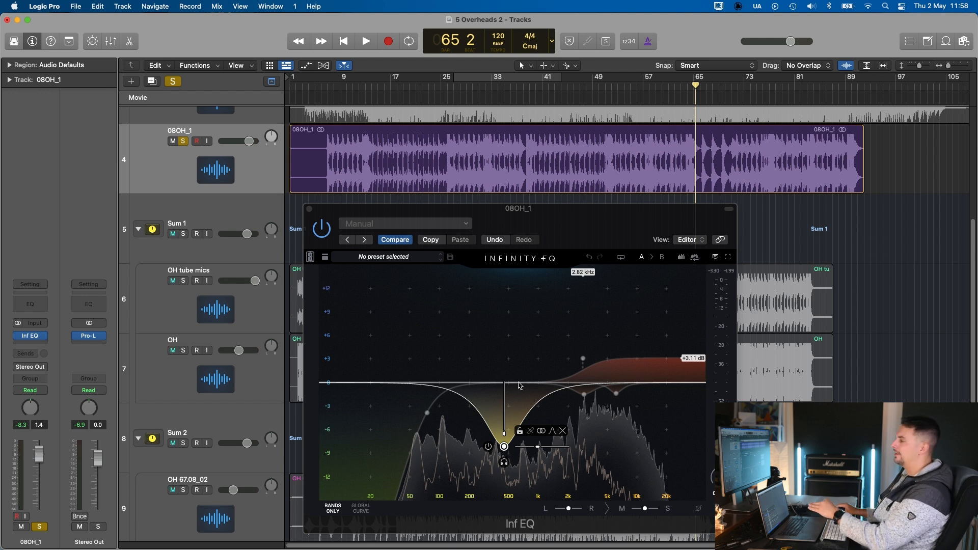
{"action": "left_click", "coordinate": [570, 212]}
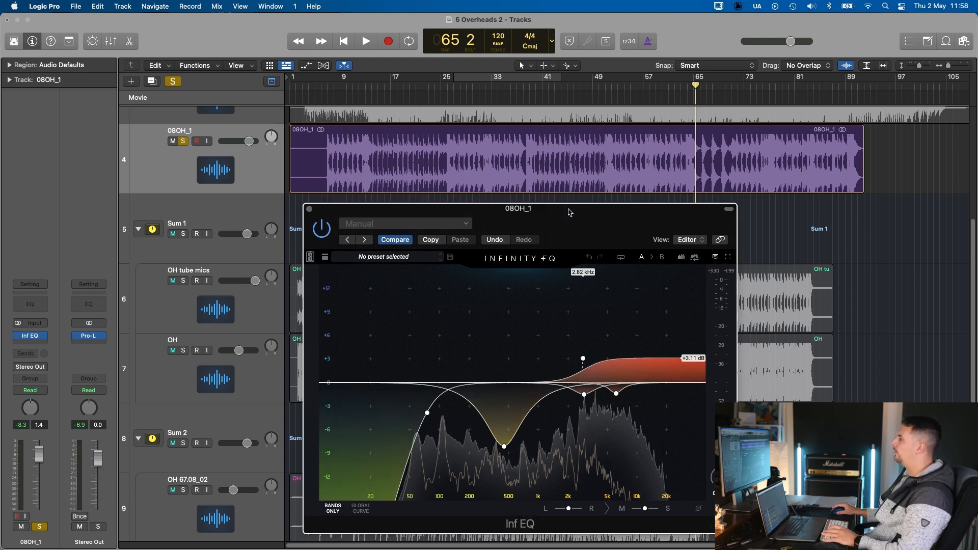
Close the 08OH_1 EQ and solo the OH tube mics track for playback.
{"action": "left_click", "coordinate": [310, 209]}
{"action": "left_click", "coordinate": [206, 227]}
{"action": "scroll", "coordinate": [209, 315], "scroll_direction": "down", "scroll_amount": 5}
{"action": "scroll", "coordinate": [209, 315], "scroll_direction": "up", "scroll_amount": 5}
{"action": "left_click", "coordinate": [218, 312]}
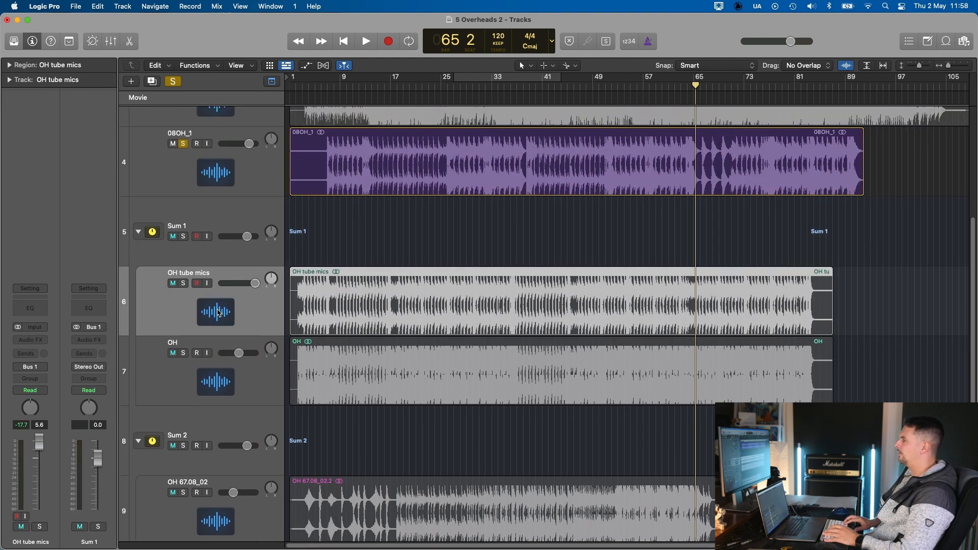
{"action": "key", "text": "super+Down"}
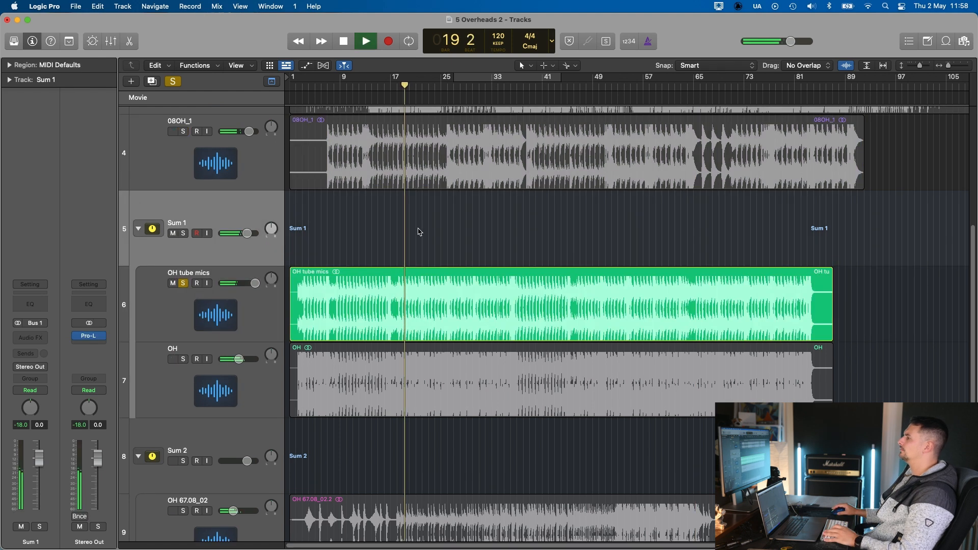
Select the OH tube mics track and switch the solo to the OH track during playback to compare both recordings.
{"action": "scroll", "coordinate": [418, 239], "scroll_direction": "down", "scroll_amount": 3}
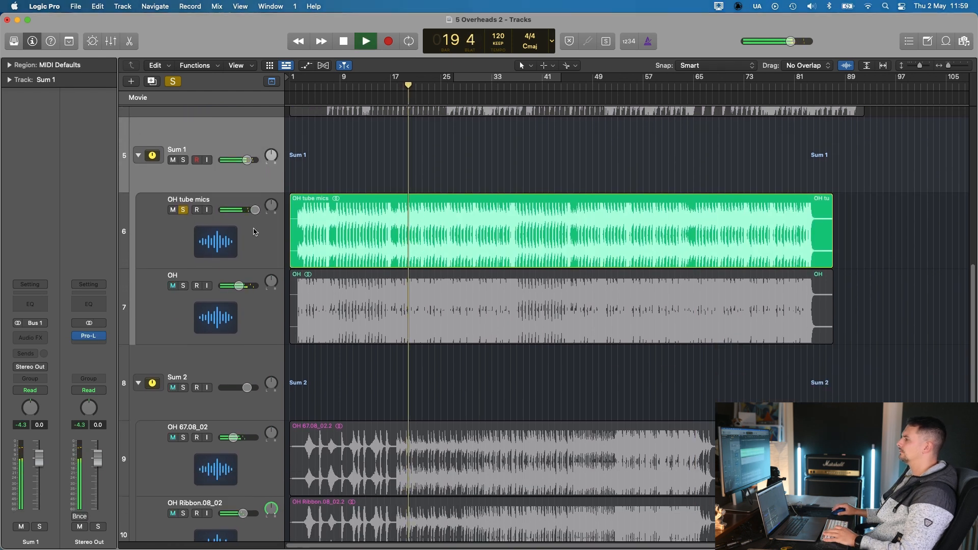
{"action": "left_click", "coordinate": [235, 247]}
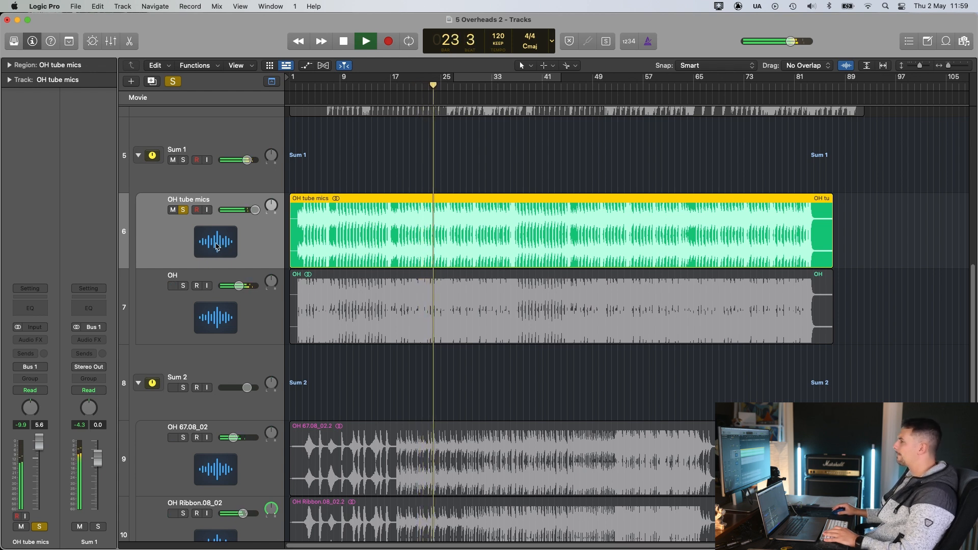
{"action": "left_click", "coordinate": [184, 286]}
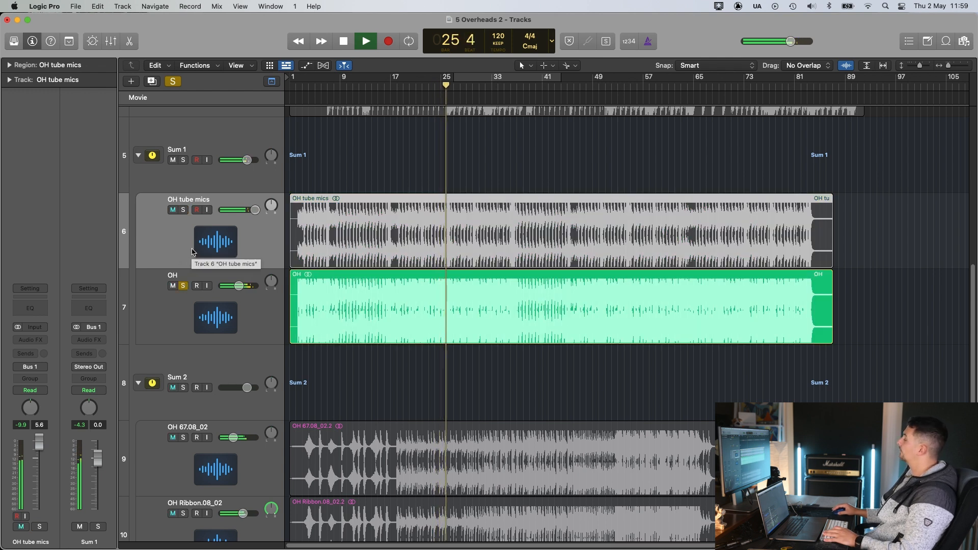
Raise the OH track to -0.2 dB, lower OH tube mics to 4.3 dB, and solo OH tube mics again before stopping playback.
{"action": "left_click_drag", "start_coordinate": [239, 286], "coordinate": [246, 286]}
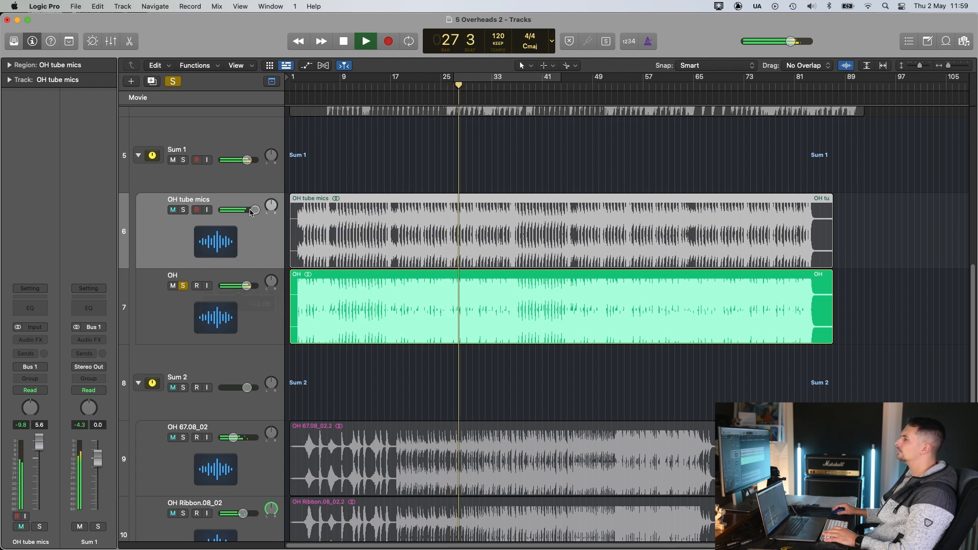
{"action": "left_click_drag", "start_coordinate": [255, 210], "coordinate": [253, 210]}
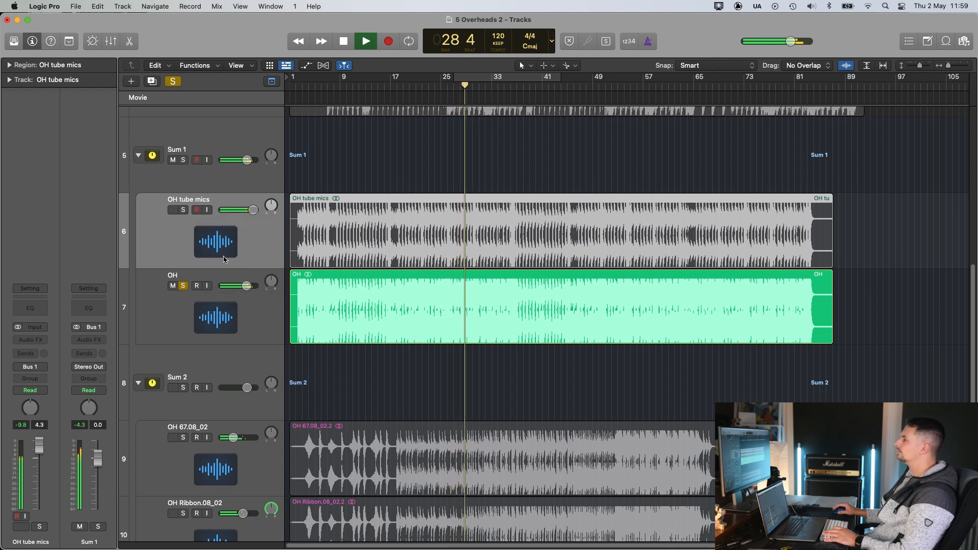
{"action": "left_click", "coordinate": [184, 210], "text": "alt"}
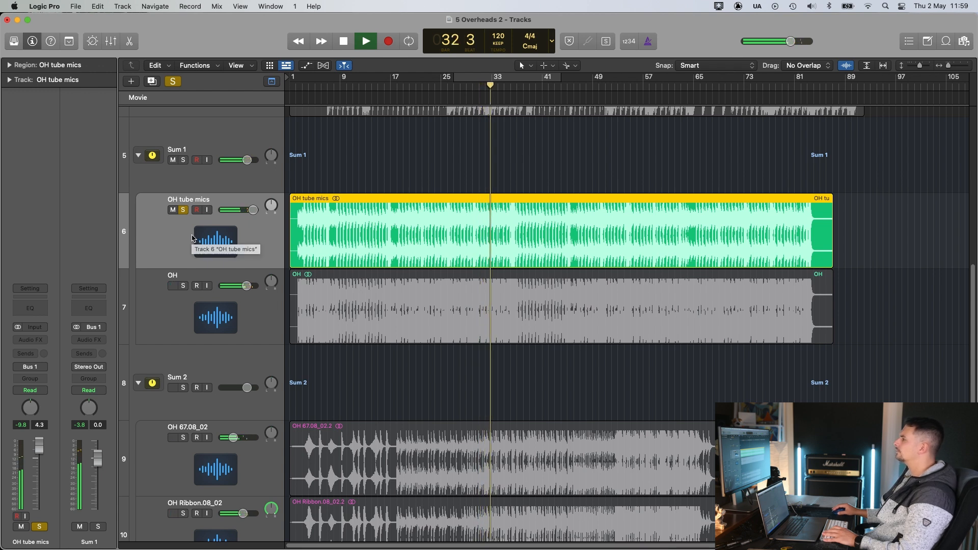
{"action": "key", "text": "space"}
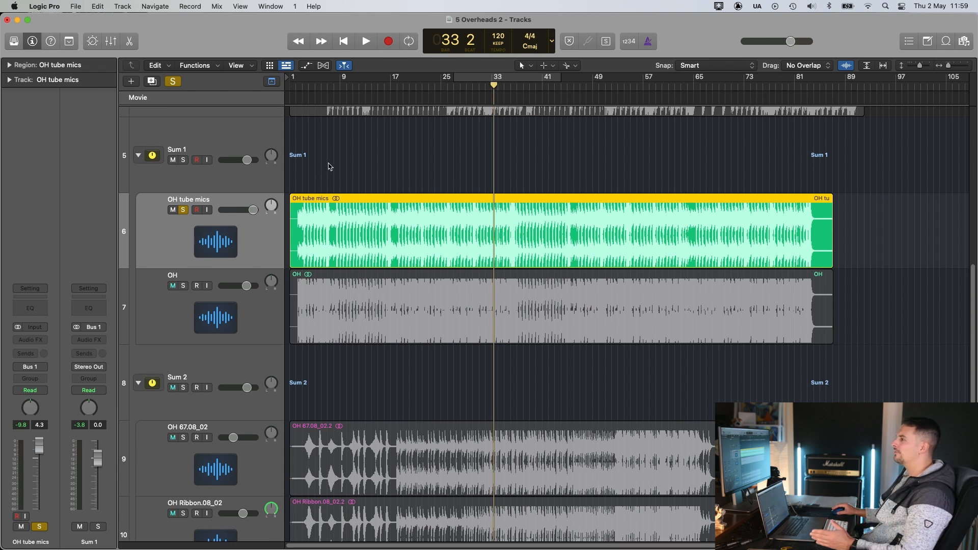
Insert Infinity EQ on the OH tube mics track.
{"action": "left_click", "coordinate": [43, 345]}
{"action": "left_click", "coordinate": [724, 120]}
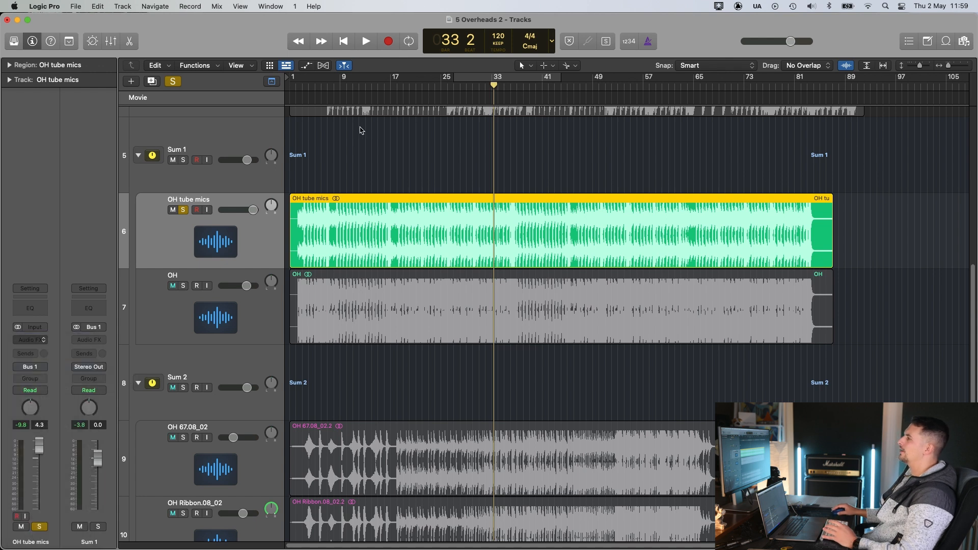
{"action": "left_click", "coordinate": [311, 145]}
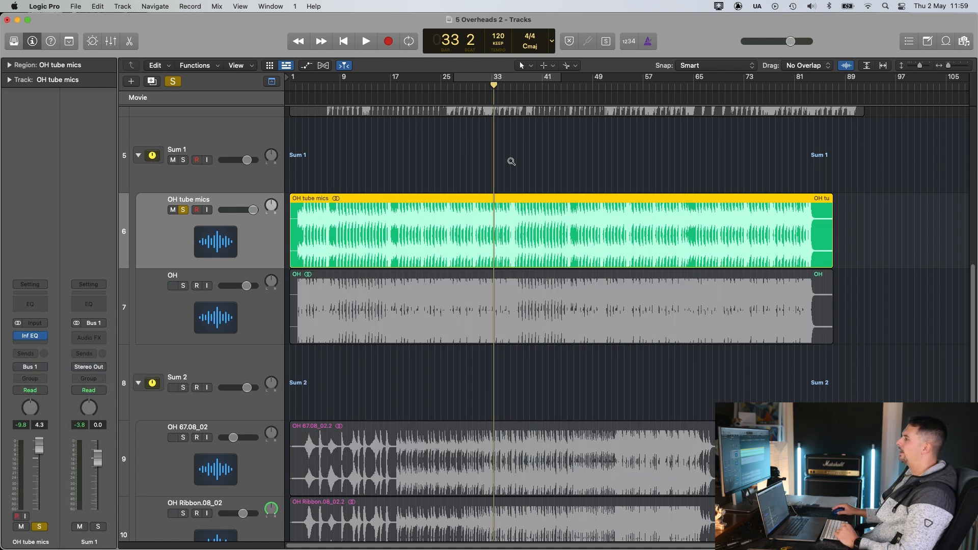
Compare the waveform timing of OH tube mics and OH at the drum hit at bar 28, placing the playhead there.
{"action": "left_click_drag", "start_coordinate": [511, 161], "coordinate": [436, 342]}
{"action": "left_click_drag", "start_coordinate": [491, 206], "coordinate": [554, 472]}
{"action": "left_click_drag", "start_coordinate": [413, 185], "coordinate": [570, 433]}
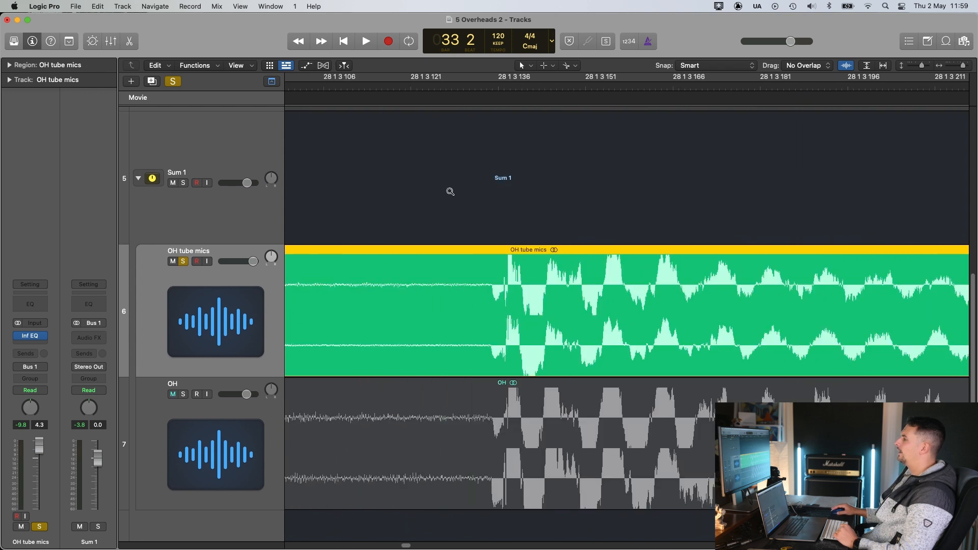
{"action": "left_click_drag", "start_coordinate": [451, 191], "coordinate": [597, 444]}
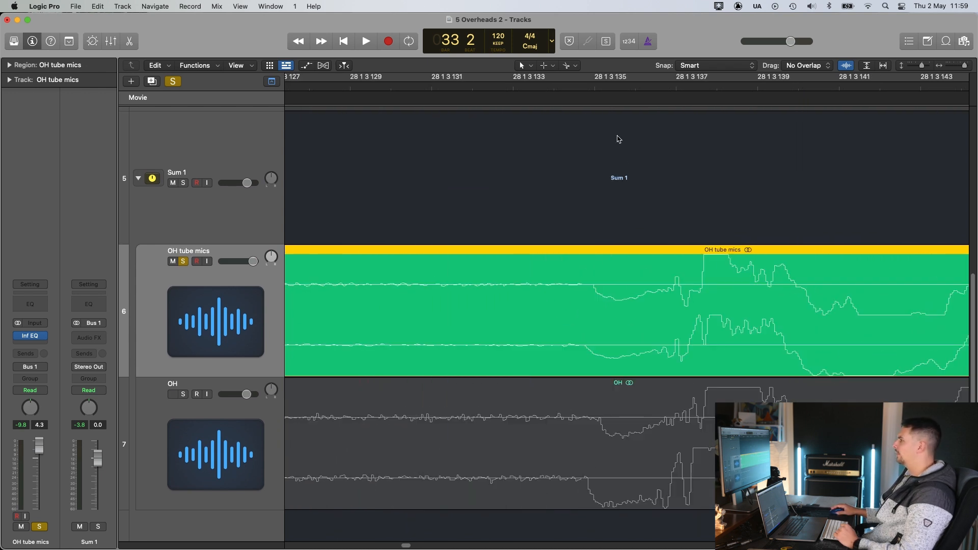
{"action": "mouse_move", "coordinate": [612, 97]}
{"action": "left_mouse_down"}
{"action": "mouse_move", "coordinate": [585, 94]}
{"action": "mouse_move", "coordinate": [596, 93]}
{"action": "left_mouse_up"}
{"action": "left_click", "coordinate": [595, 261], "text": "ctrl+alt"}
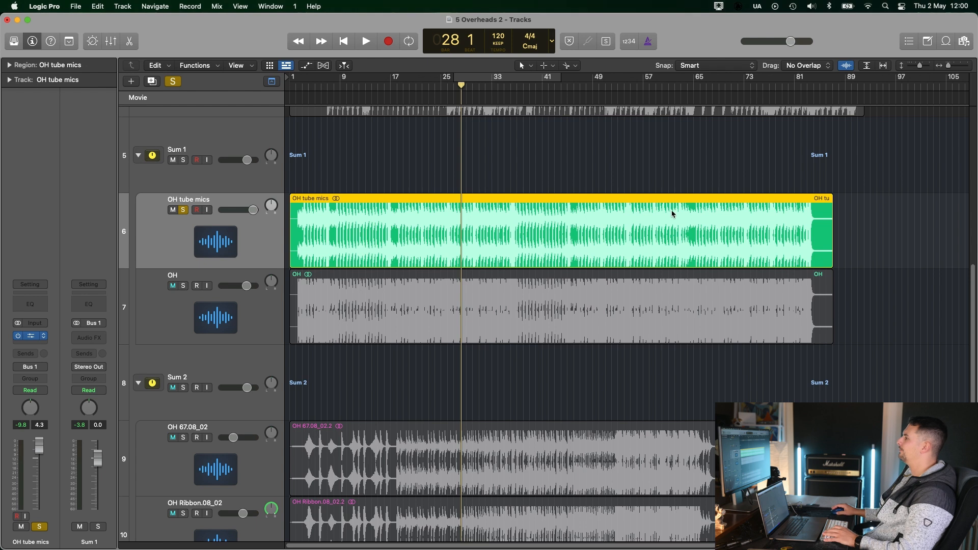
Play OH tube mics briefly from bar 28 and add a low cut at 66.9 Hz in its Infinity EQ.
{"action": "key", "text": "space"}
{"action": "scroll", "coordinate": [871, 250], "scroll_direction": "down", "scroll_amount": 5}
{"action": "left_click_drag", "start_coordinate": [588, 164], "coordinate": [629, 232]}
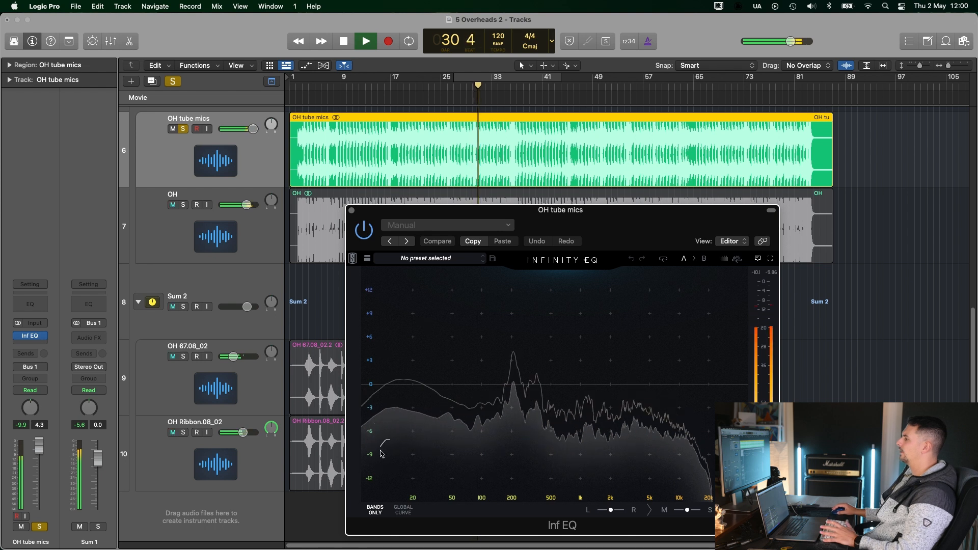
{"action": "key", "text": "space"}
{"action": "left_click_drag", "start_coordinate": [425, 424], "coordinate": [452, 421]}
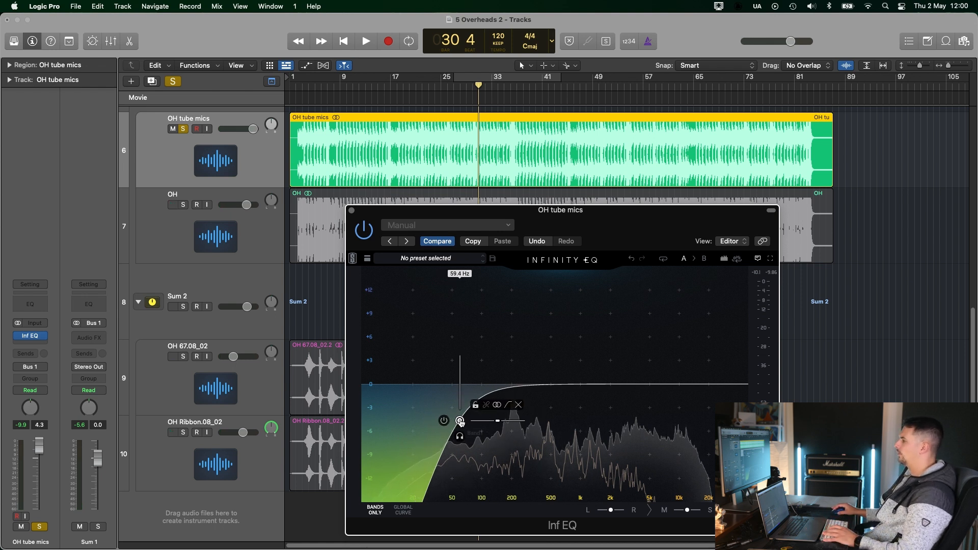
Add bell cuts to the OH tube mics EQ during playback at 313 Hz, 4.33 kHz by 1.95 dB, and 568 Hz.
{"action": "key", "text": "space"}
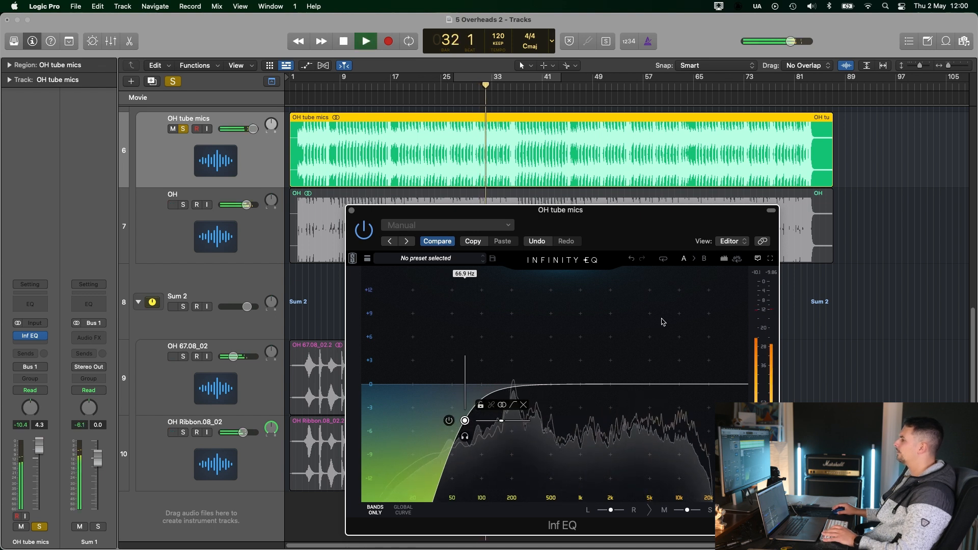
{"action": "left_click_drag", "start_coordinate": [548, 361], "coordinate": [530, 420]}
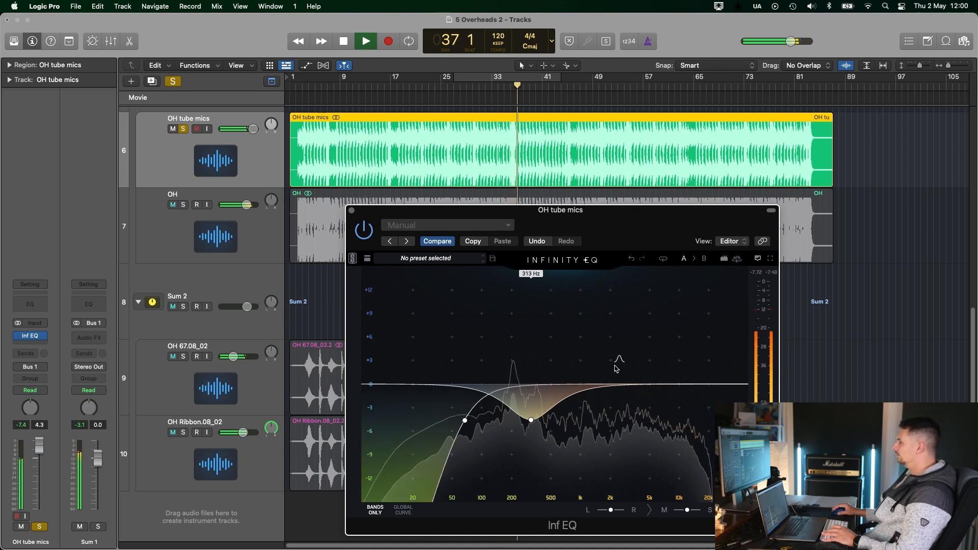
{"action": "left_click", "coordinate": [459, 94]}
{"action": "left_click_drag", "start_coordinate": [661, 364], "coordinate": [643, 399]}
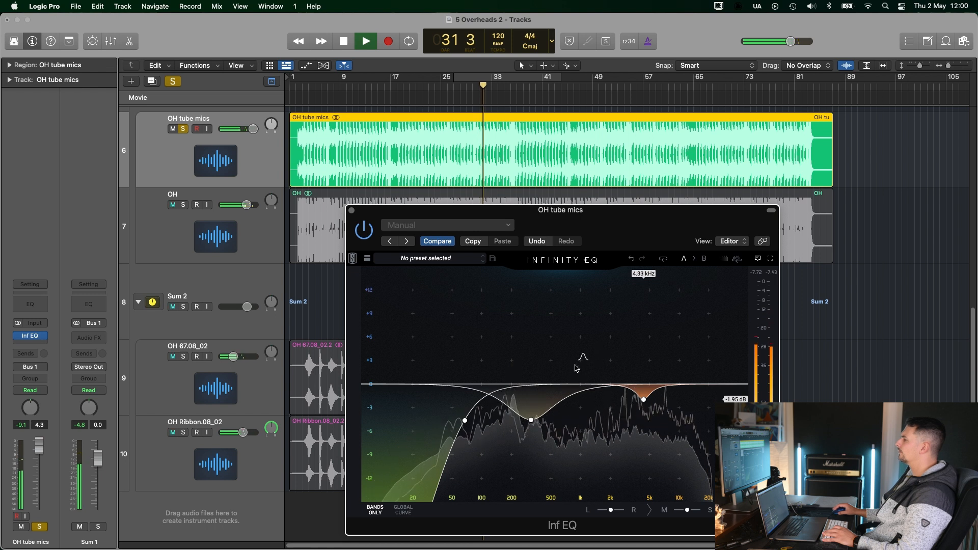
{"action": "left_click_drag", "start_coordinate": [576, 368], "coordinate": [556, 414]}
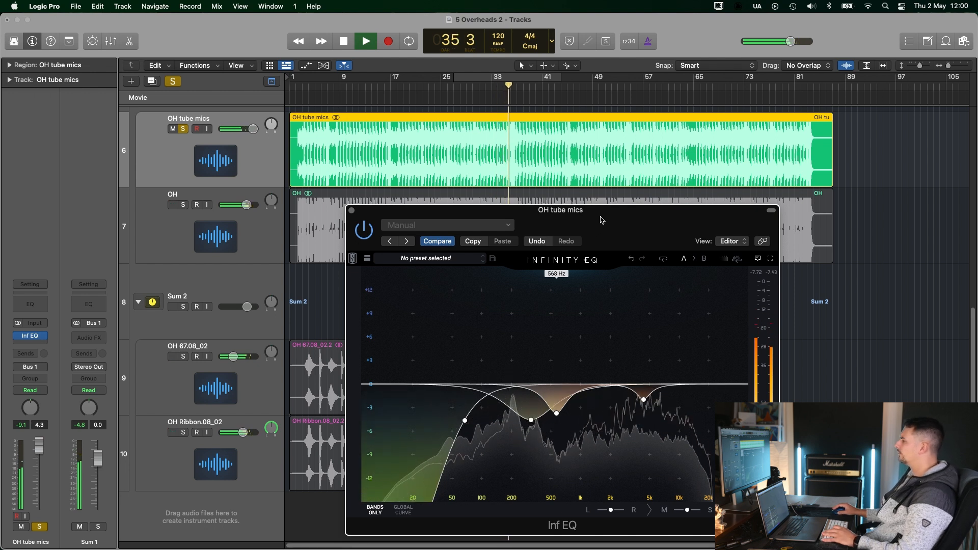
Replay OH tube mics from bar 28 to check the EQ cuts by ear, and stop playback.
{"action": "key", "text": "space"}
{"action": "left_click", "coordinate": [460, 87]}
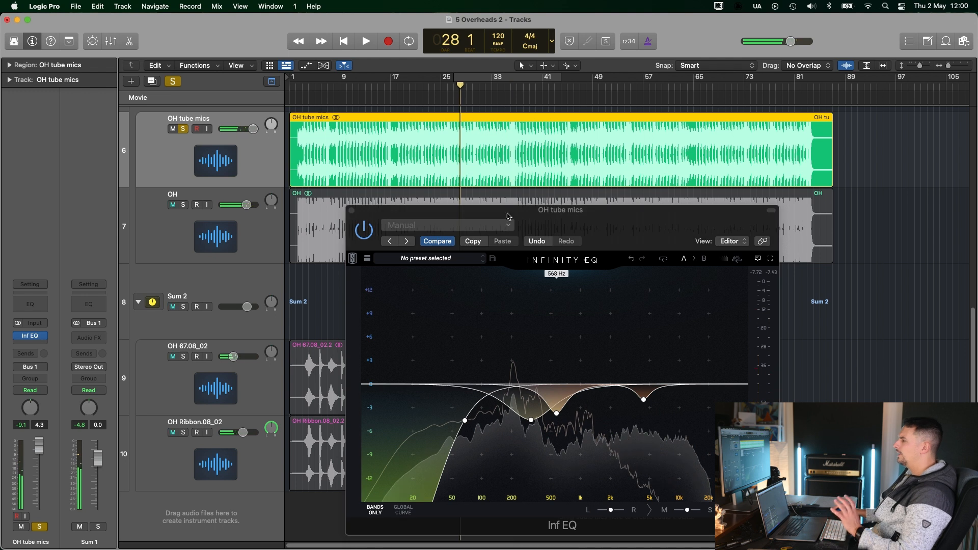
{"action": "left_click_drag", "start_coordinate": [623, 223], "coordinate": [621, 218]}
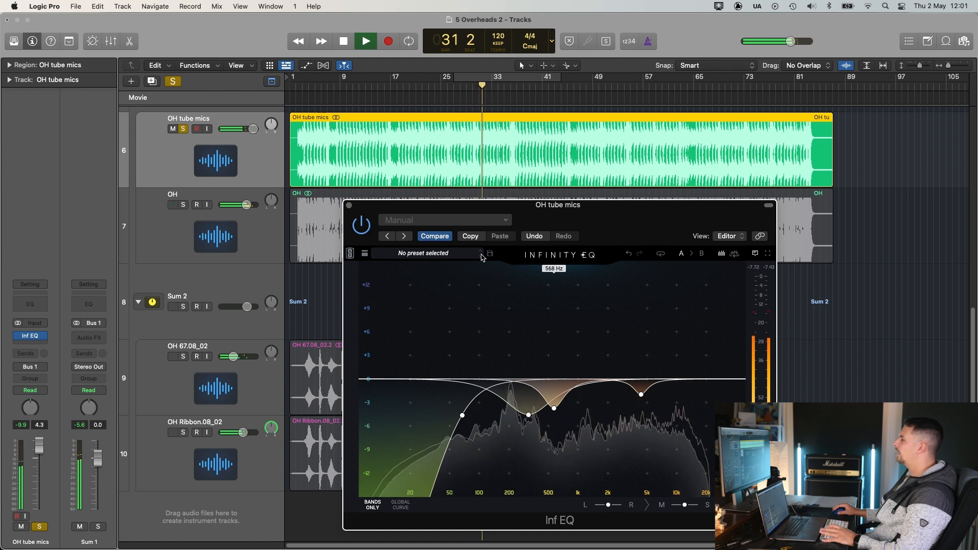
{"action": "key", "text": "space"}
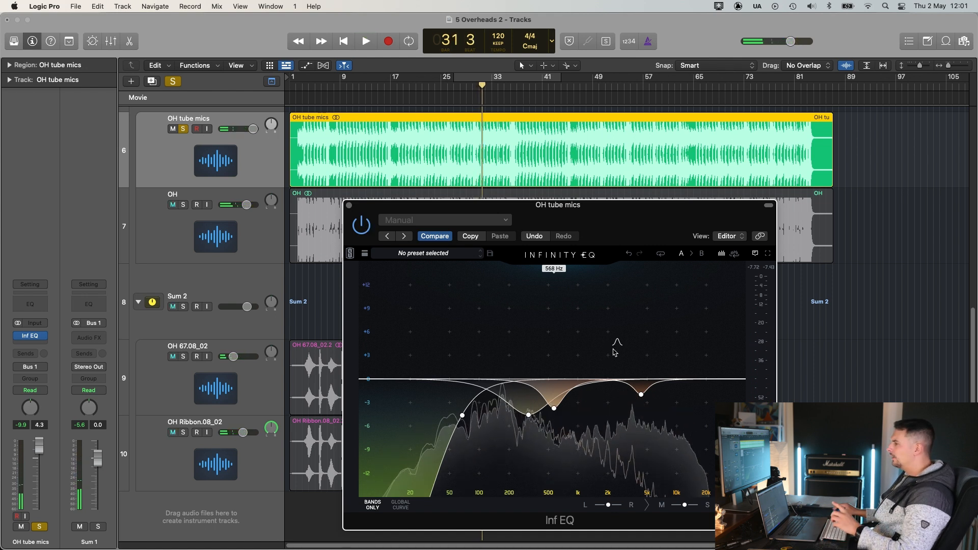
Add a broad 1.36 dB bell cut at 2.22 kHz to the OH tube mics EQ during playback, and stop playback.
{"action": "left_click", "coordinate": [614, 351]}
{"action": "key", "text": "space"}
{"action": "left_click_drag", "start_coordinate": [613, 351], "coordinate": [612, 389]}
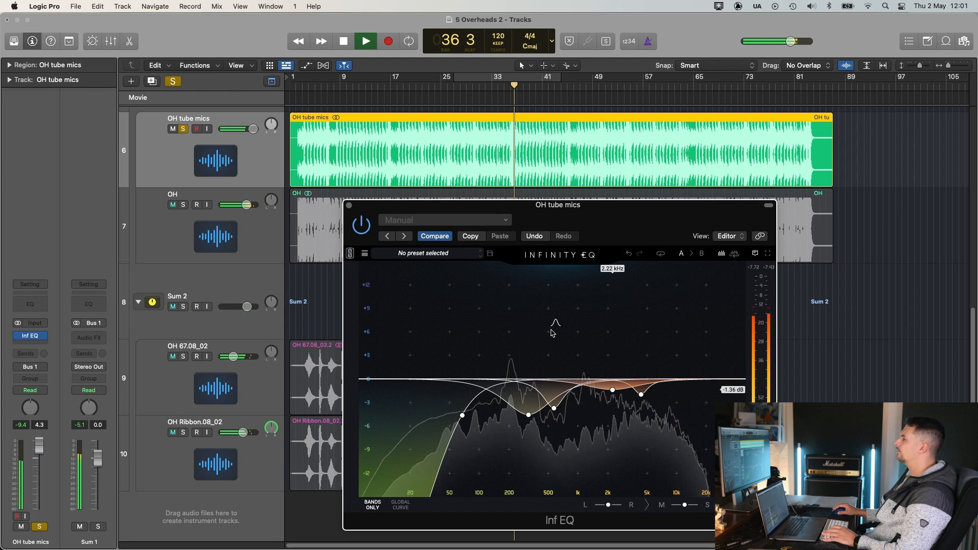
{"action": "key", "text": "space"}
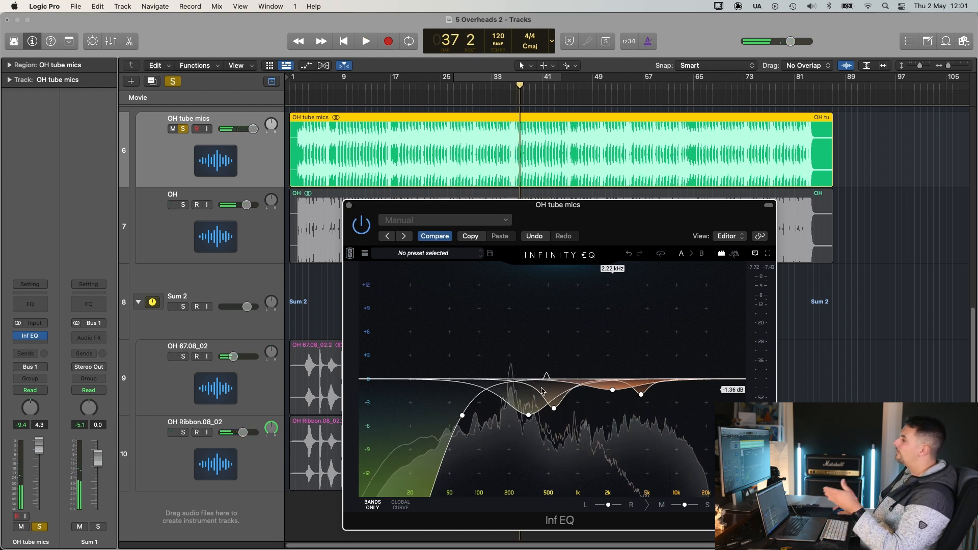
{"action": "left_click", "coordinate": [529, 414]}
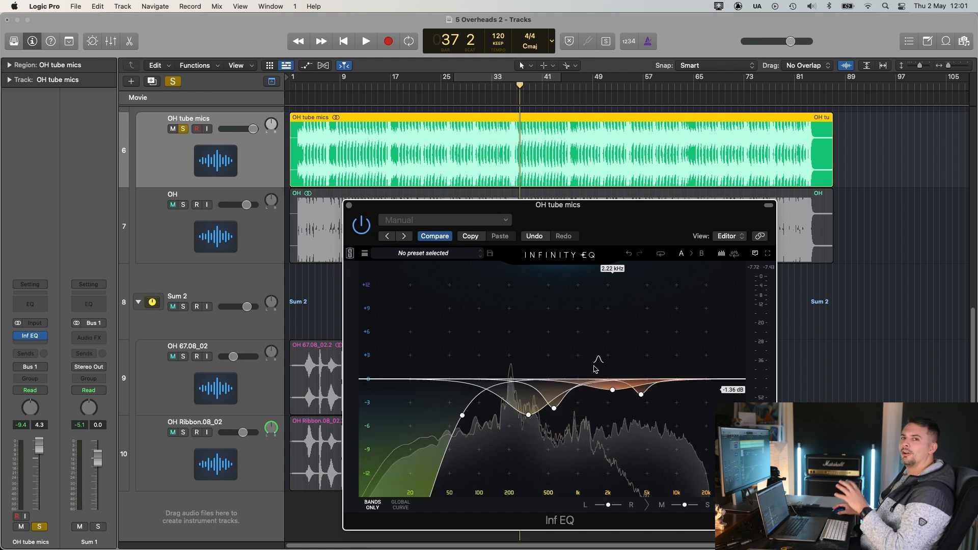
{"action": "mouse_move", "coordinate": [613, 393]}
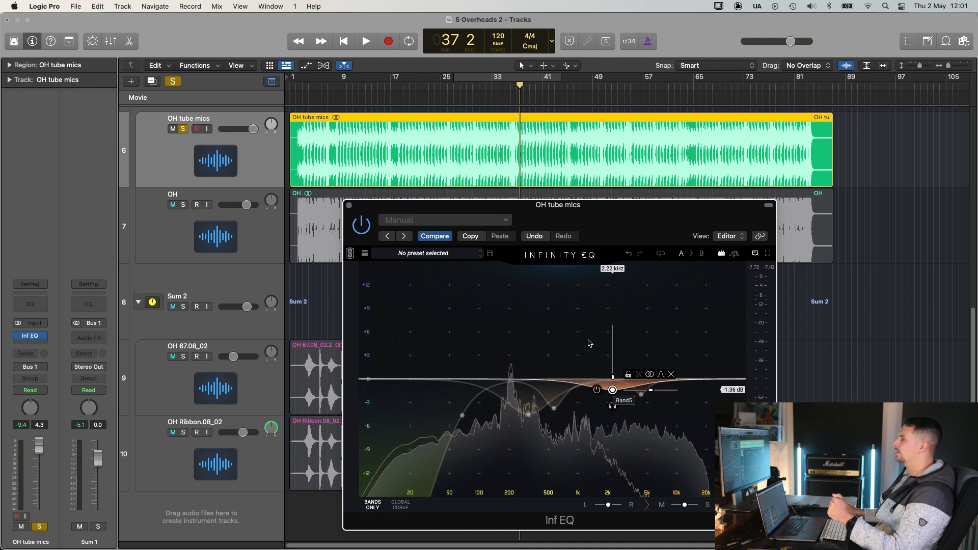
Close the OH tube mics EQ, solo the OH track, and play it from about bar 27.
{"action": "left_click", "coordinate": [349, 205]}
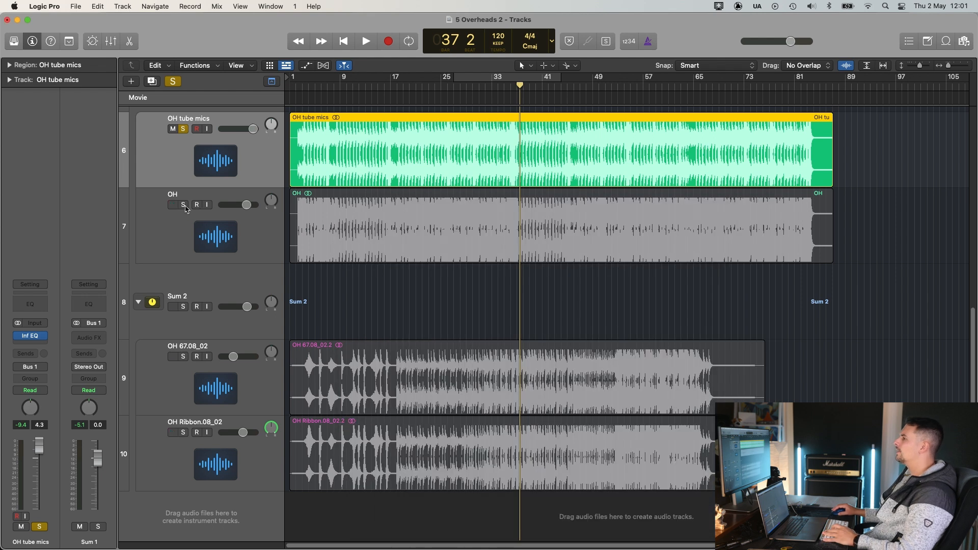
{"action": "left_click", "coordinate": [185, 206]}
{"action": "scroll", "coordinate": [387, 152], "scroll_direction": "up", "scroll_amount": 3}
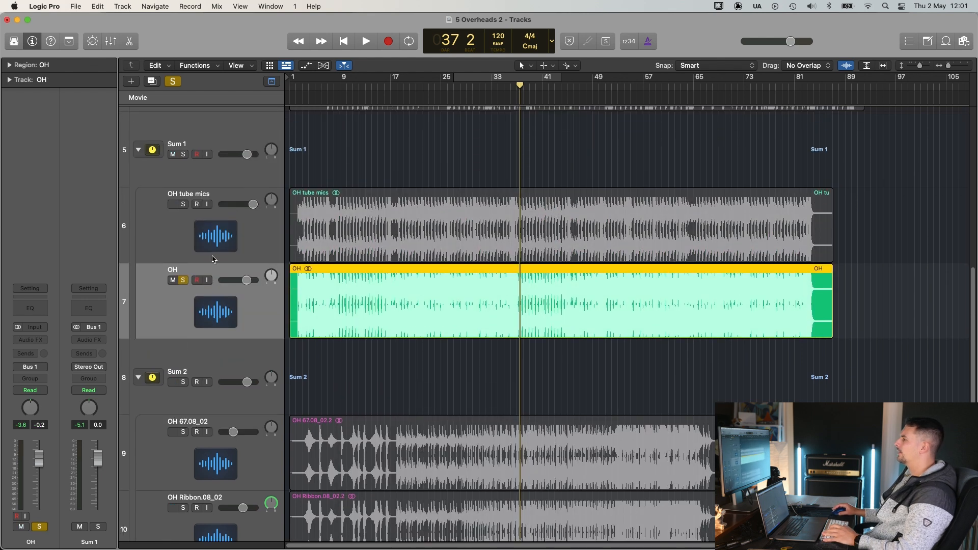
{"action": "left_click", "coordinate": [455, 84]}
{"action": "key", "text": "space"}
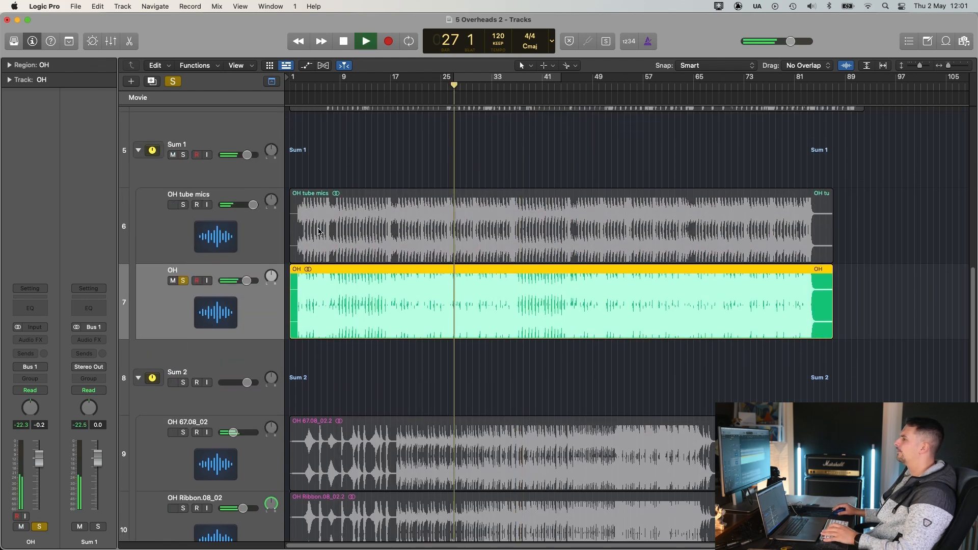
Insert Infinity EQ on the OH track and move its window clear of the track headers.
{"action": "left_click", "coordinate": [35, 340]}
{"action": "mouse_move", "coordinate": [41, 367]}
{"action": "left_click", "coordinate": [112, 367]}
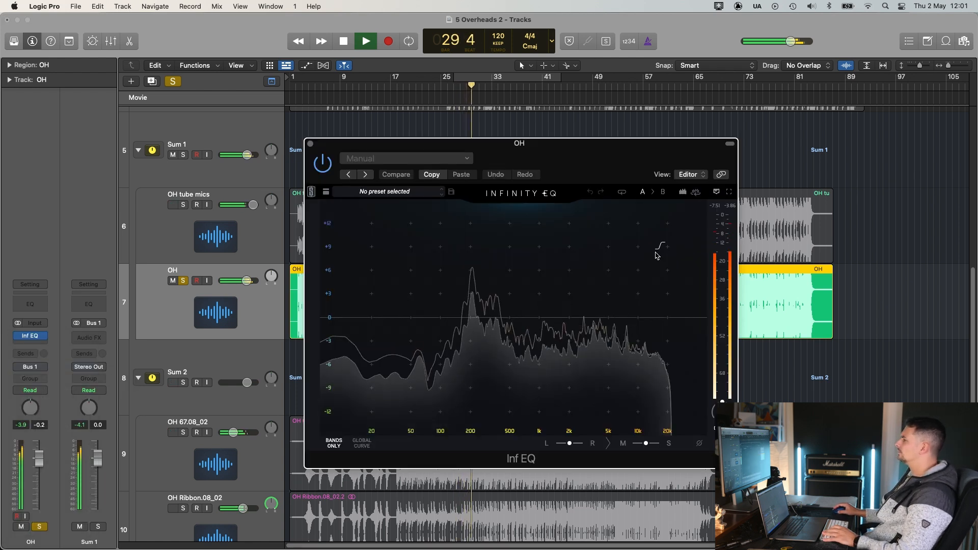
{"action": "left_click_drag", "start_coordinate": [580, 166], "coordinate": [730, 189]}
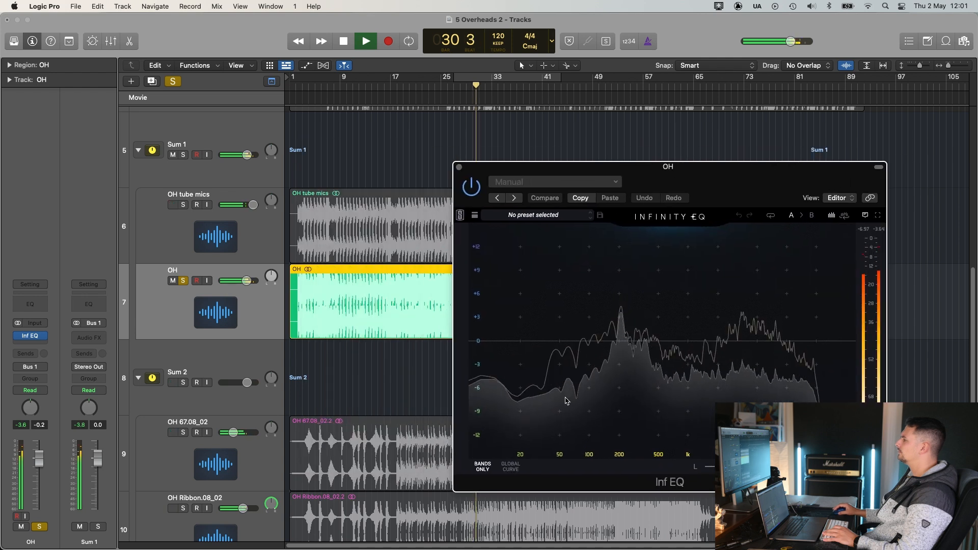
Stop playback and add a low cut at 81.9 Hz to the OH track's EQ.
{"action": "key", "text": "space"}
{"action": "left_click", "coordinate": [568, 370]}
{"action": "left_click_drag", "start_coordinate": [565, 369], "coordinate": [582, 377]}
{"action": "left_click_drag", "start_coordinate": [740, 183], "coordinate": [686, 235]}
{"action": "scroll", "coordinate": [917, 223], "scroll_direction": "down", "scroll_amount": 3}
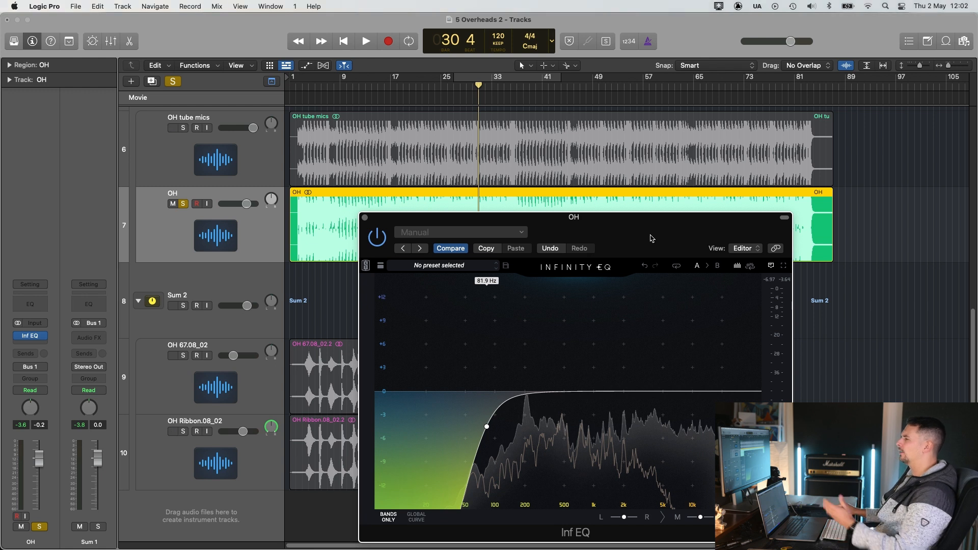
Resume playback and add bell cuts at 393 Hz and 4.38 kHz to the OH track's EQ.
{"action": "key", "text": "space"}
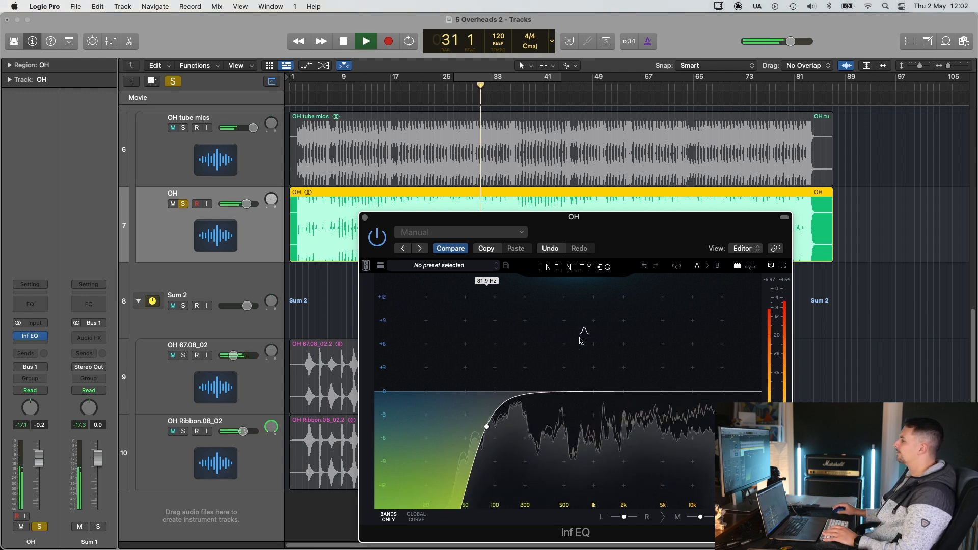
{"action": "left_click_drag", "start_coordinate": [571, 364], "coordinate": [558, 456]}
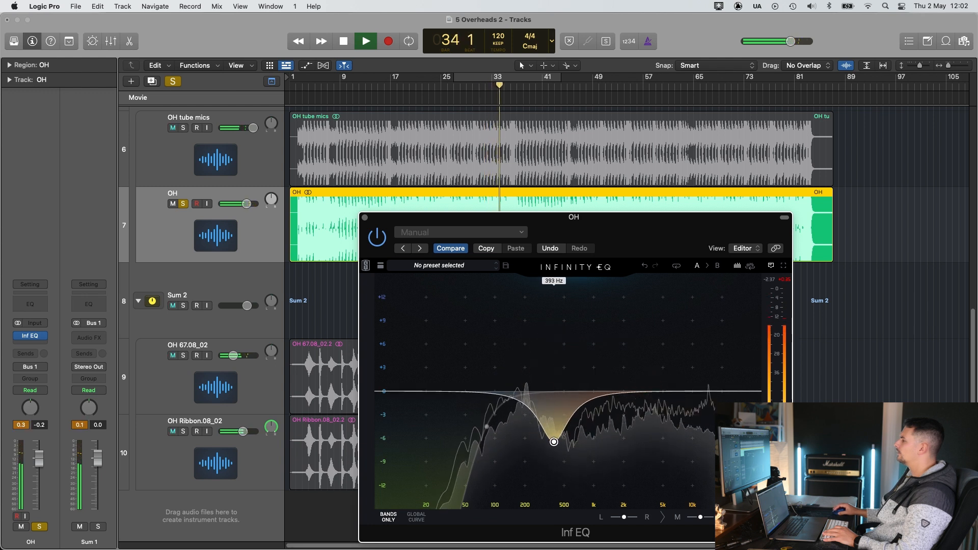
{"action": "left_click", "coordinate": [675, 374]}
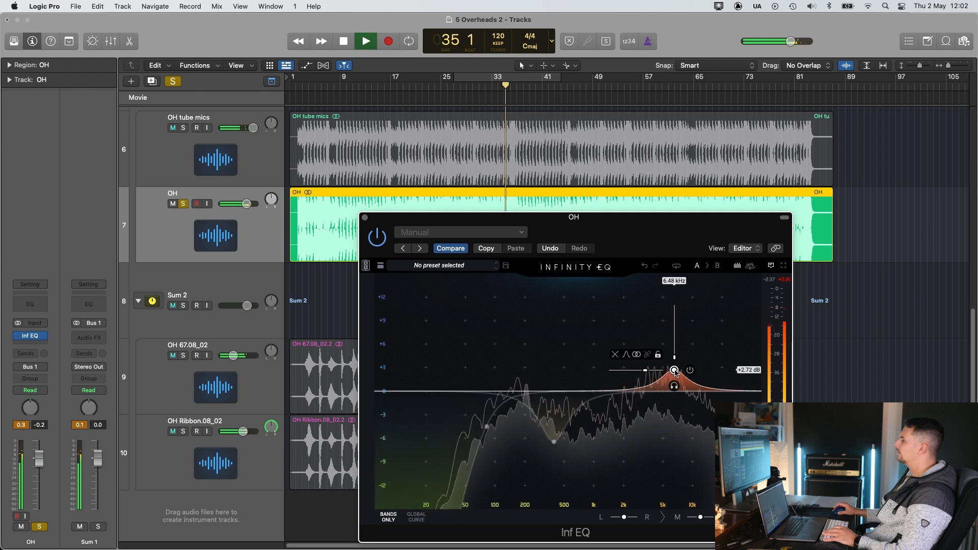
{"action": "left_click_drag", "start_coordinate": [668, 361], "coordinate": [655, 343]}
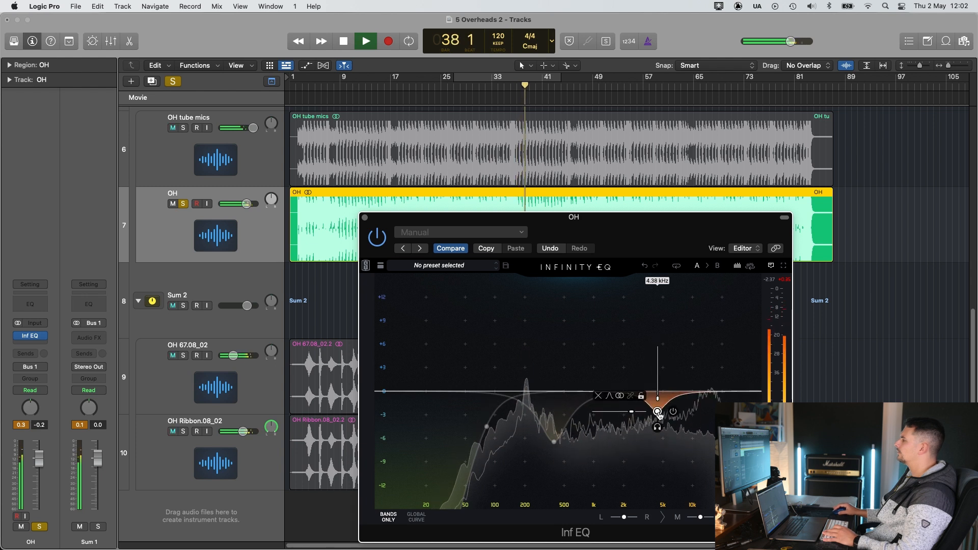
Move the OH track's low-mid EQ cut to 349 Hz, deepen it, and add a 0.91 dB bell cut at 2.15 kHz.
{"action": "mouse_move", "coordinate": [554, 443]}
{"action": "left_click_drag", "start_coordinate": [555, 442], "coordinate": [549, 326]}
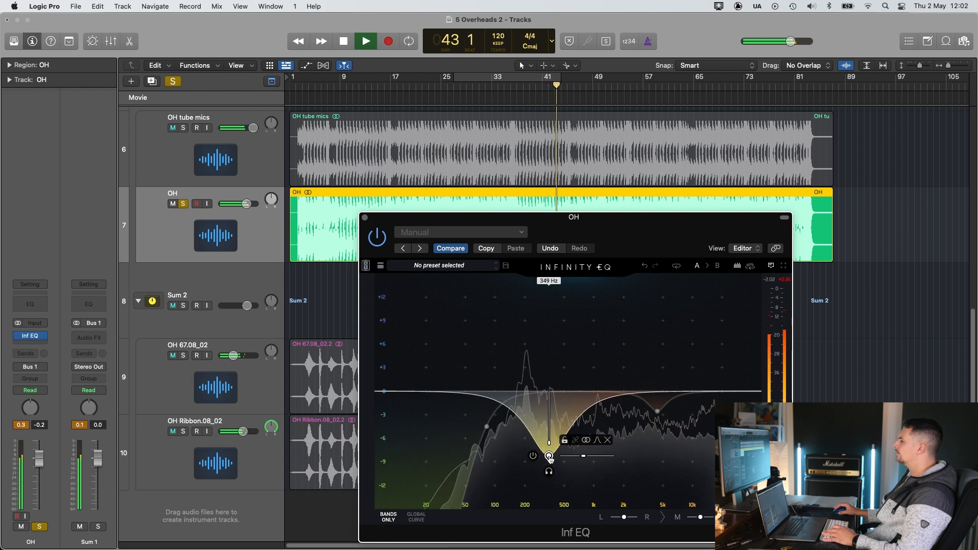
{"action": "double_click", "coordinate": [623, 358]}
{"action": "left_click_drag", "start_coordinate": [624, 358], "coordinate": [618, 400]}
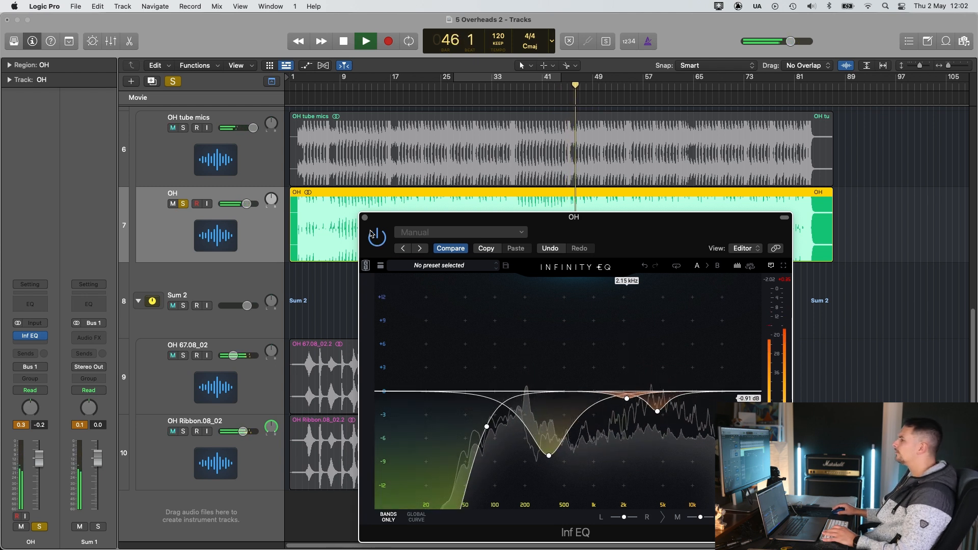
Compare the OH track with its EQ bypassed and enabled, and close the EQ window.
{"action": "left_click", "coordinate": [378, 236]}
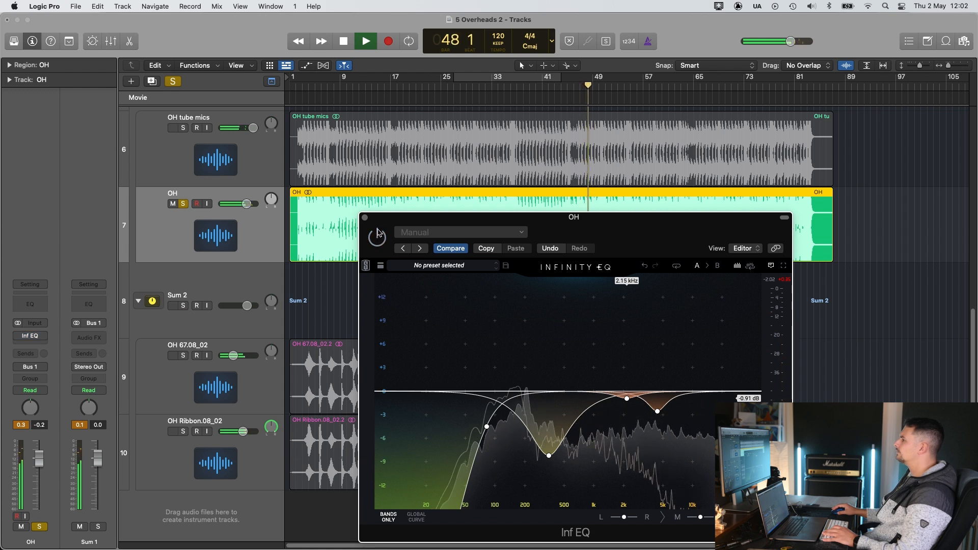
{"action": "left_click", "coordinate": [378, 235]}
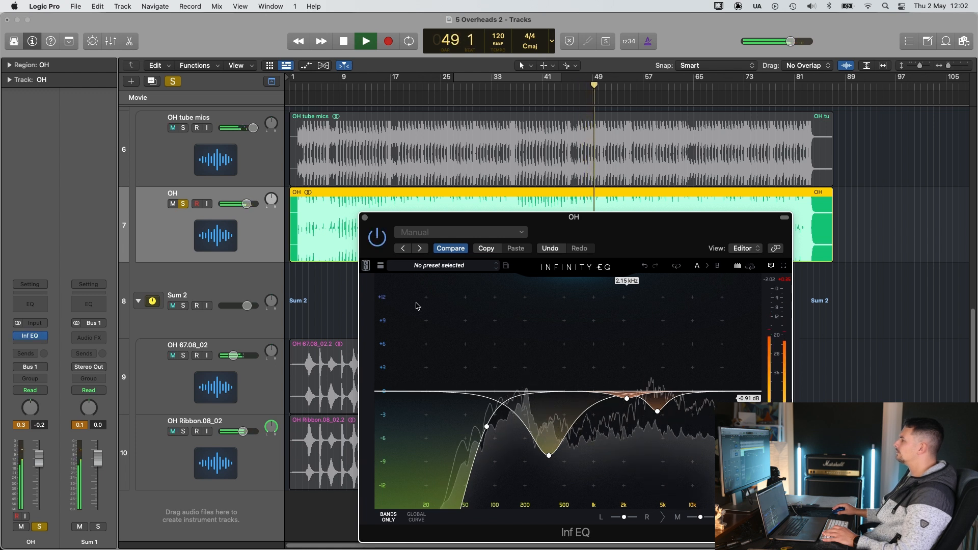
{"action": "left_click", "coordinate": [365, 217]}
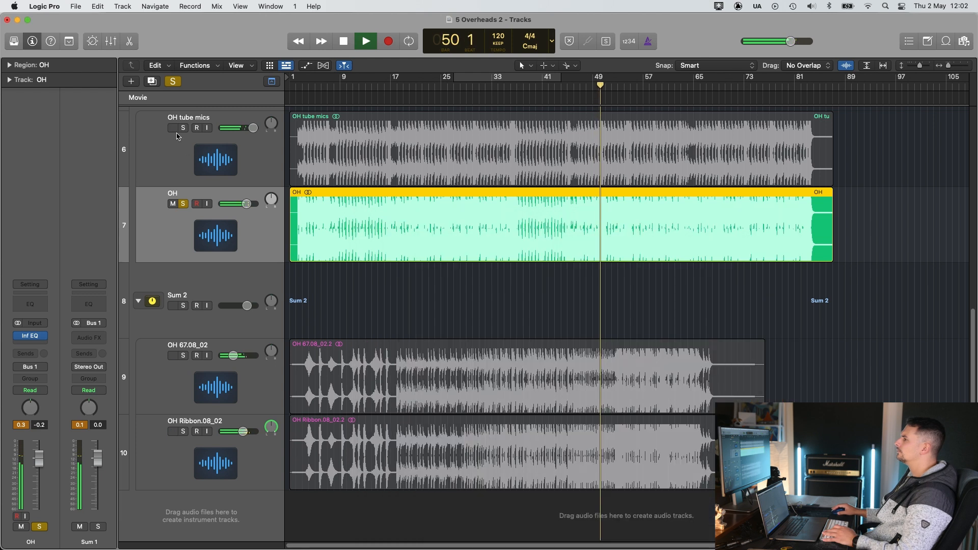
Briefly audition the OH tube mics track together with the OH track, and stop playback.
{"action": "left_click", "coordinate": [184, 128]}
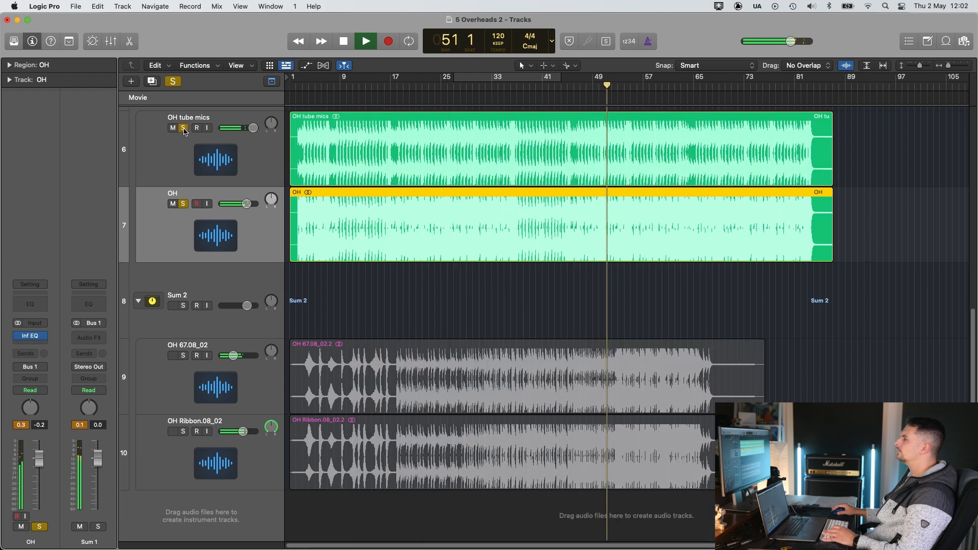
{"action": "left_click", "coordinate": [183, 128]}
{"action": "left_click", "coordinate": [217, 153]}
{"action": "key", "text": "space"}
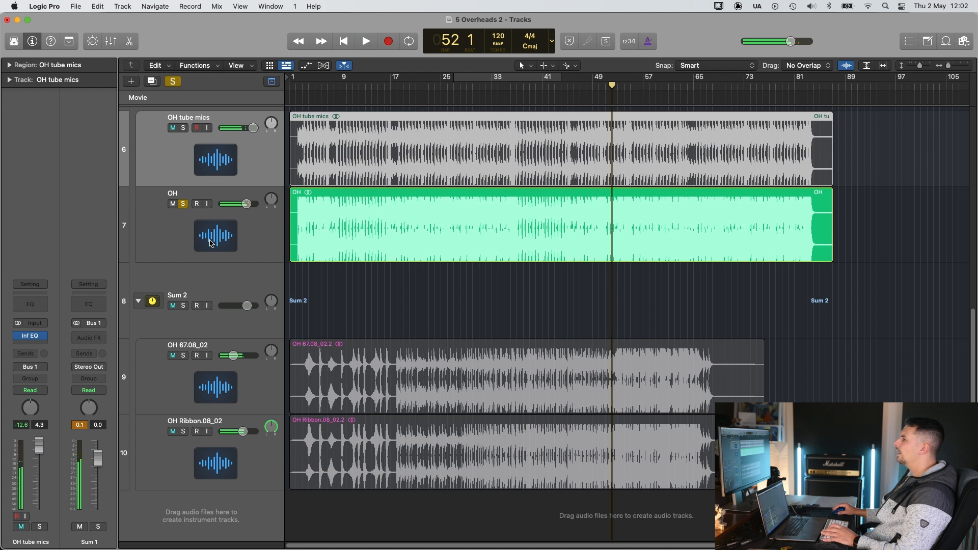
Solo only the OH tube mics track and place the playhead at bar 27.
{"action": "left_click", "coordinate": [213, 240]}
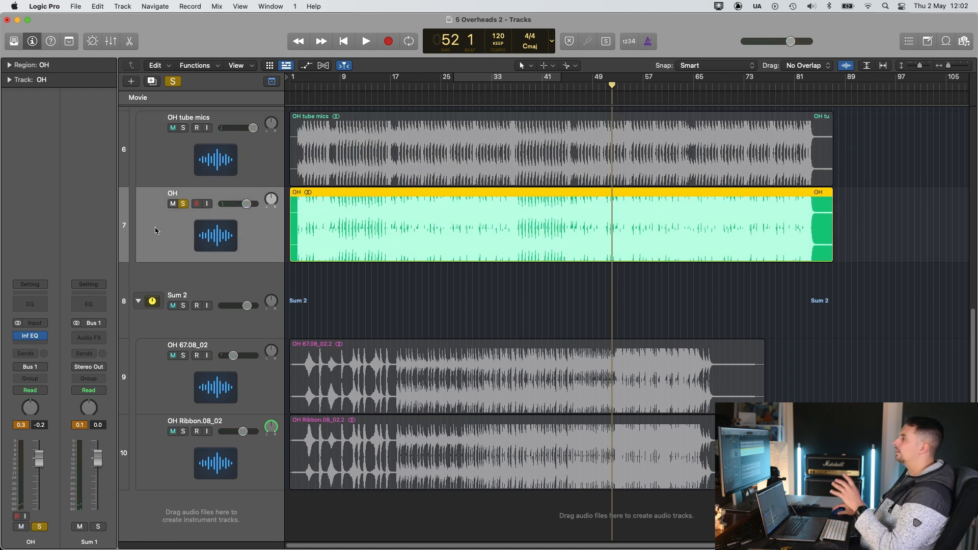
{"action": "left_click", "coordinate": [31, 337]}
{"action": "left_click", "coordinate": [31, 336]}
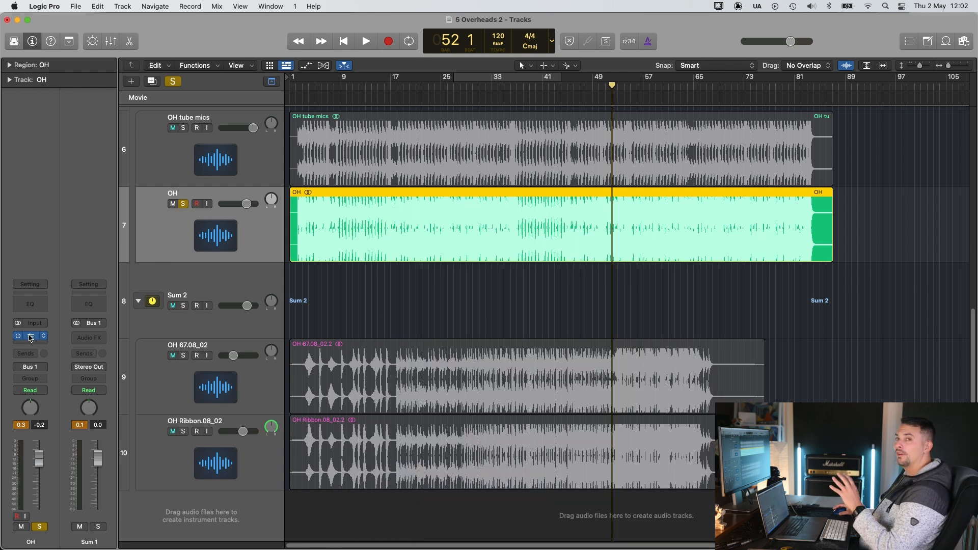
{"action": "left_click", "coordinate": [189, 177]}
{"action": "left_click", "coordinate": [189, 133]}
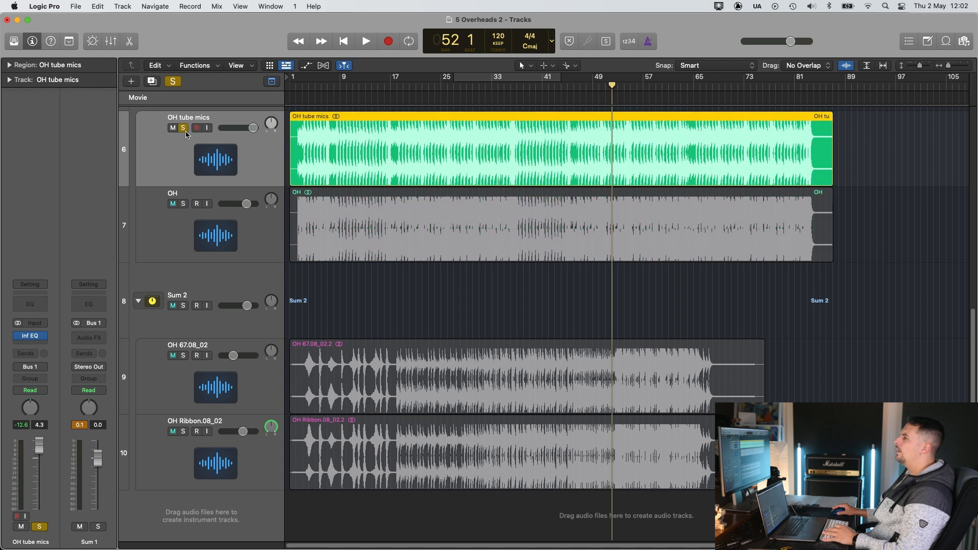
{"action": "scroll", "coordinate": [335, 231], "scroll_direction": "up", "scroll_amount": 3}
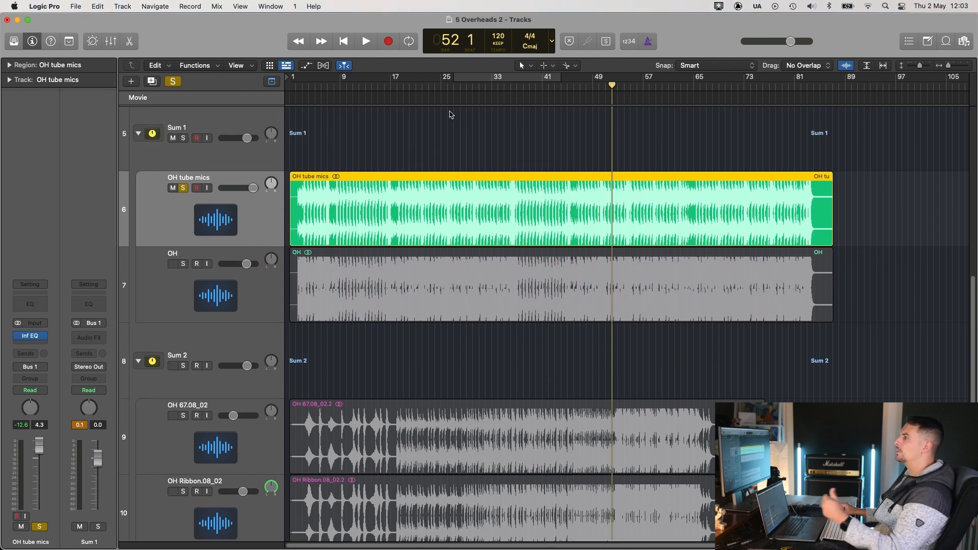
{"action": "left_click", "coordinate": [452, 87]}
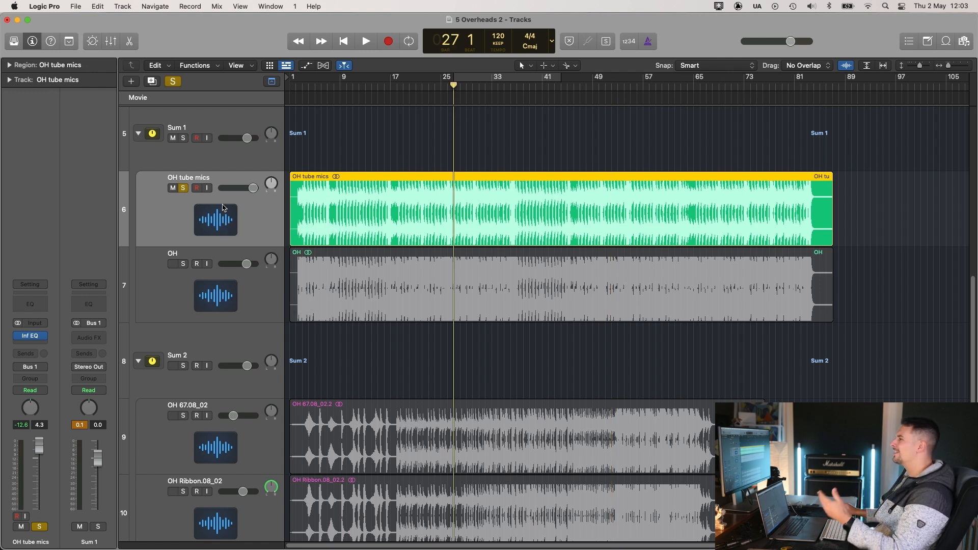
Start playback, switch the solo to the OH track, and lower its volume to -1.1 dB.
{"action": "left_click", "coordinate": [221, 286]}
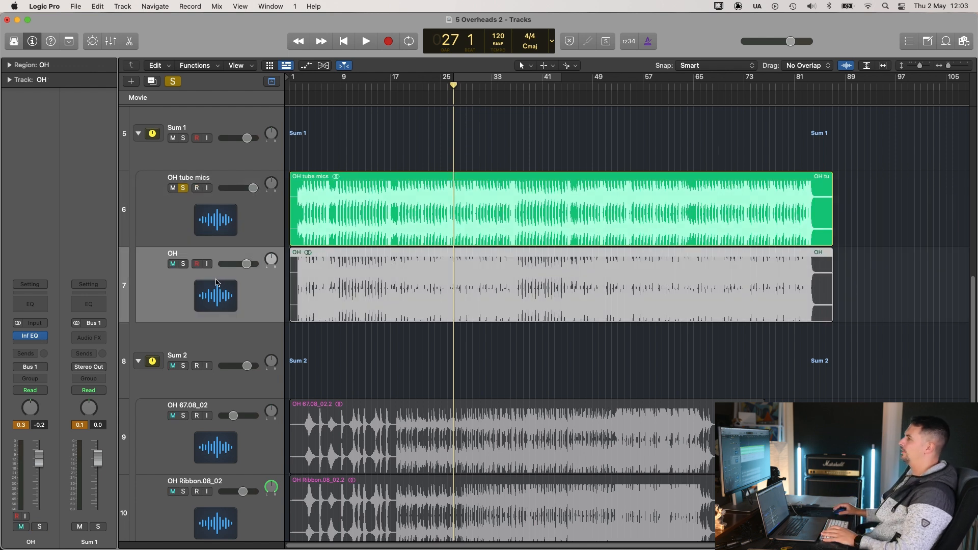
{"action": "key", "text": "space"}
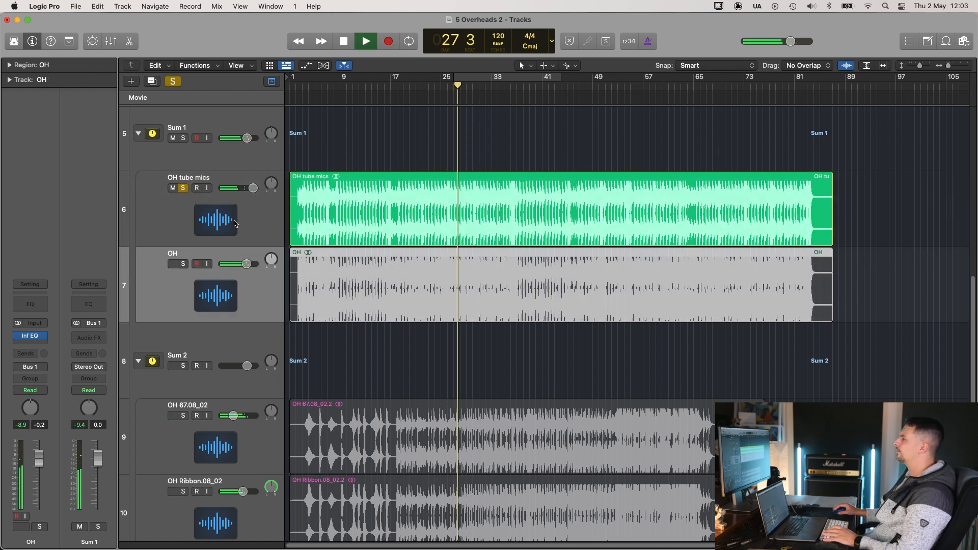
{"action": "key", "text": "s"}
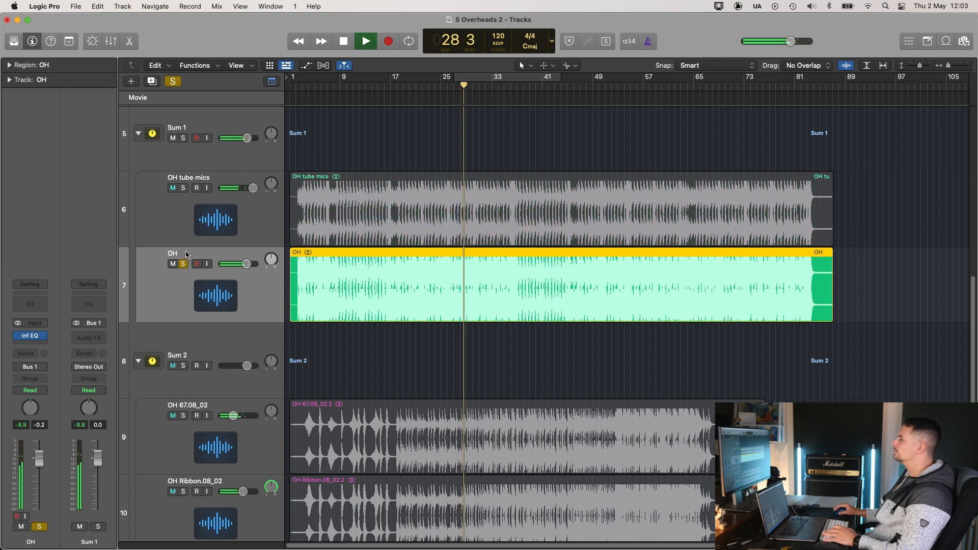
{"action": "left_click_drag", "start_coordinate": [247, 264], "coordinate": [244, 264]}
Alternate the solo between the OH tube mics and OH tracks to compare their levels, ending on OH, and stop playback.
{"action": "left_click", "coordinate": [183, 188], "text": "alt"}
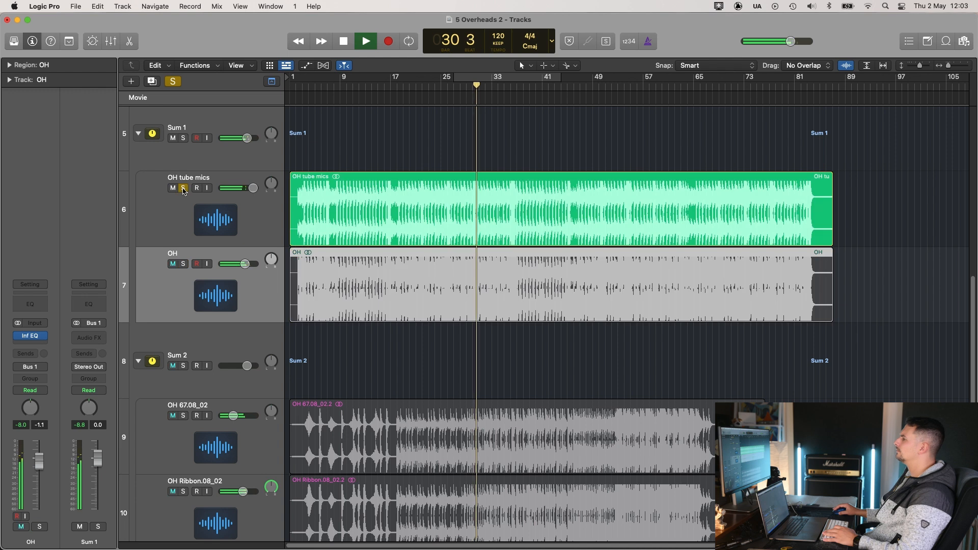
{"action": "key", "text": "s"}
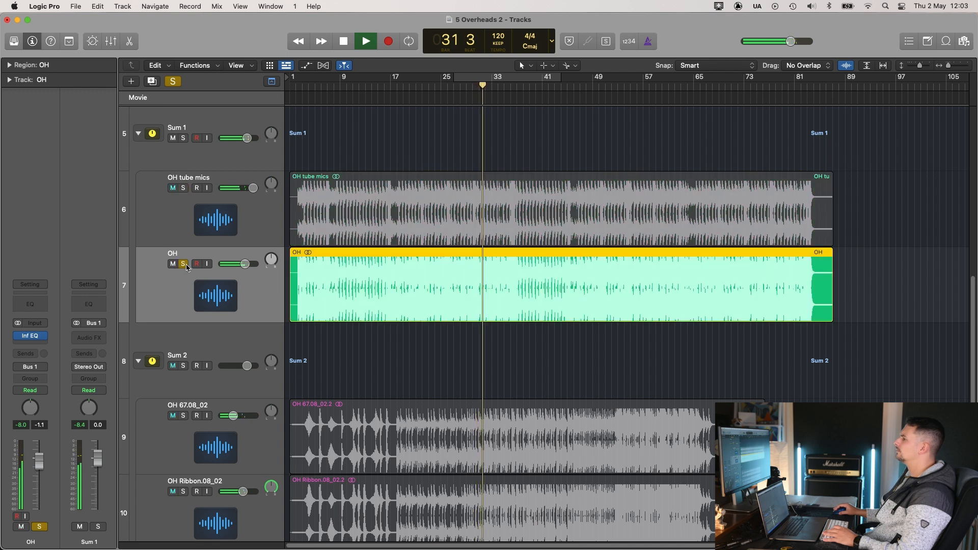
{"action": "left_click", "coordinate": [183, 188], "text": "alt"}
{"action": "key", "text": "s"}
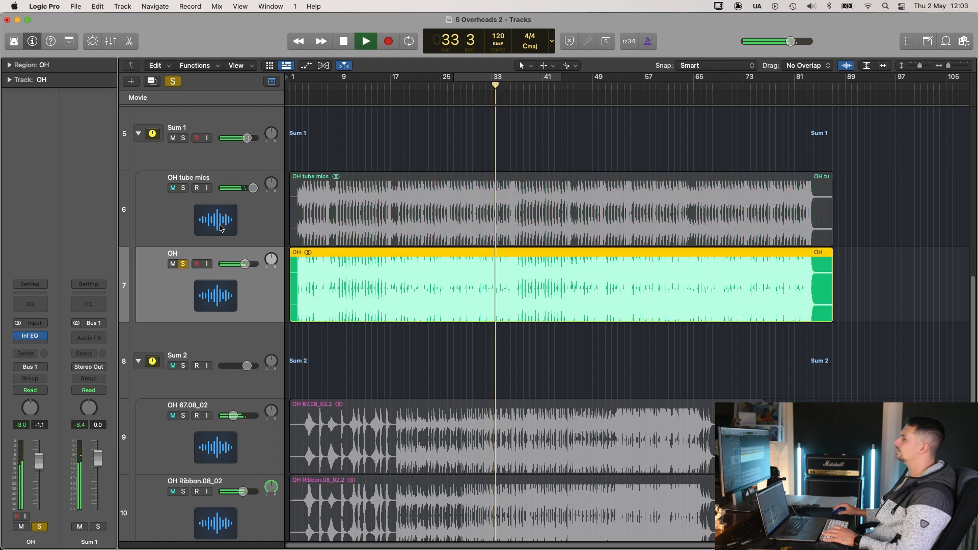
{"action": "key", "text": "space"}
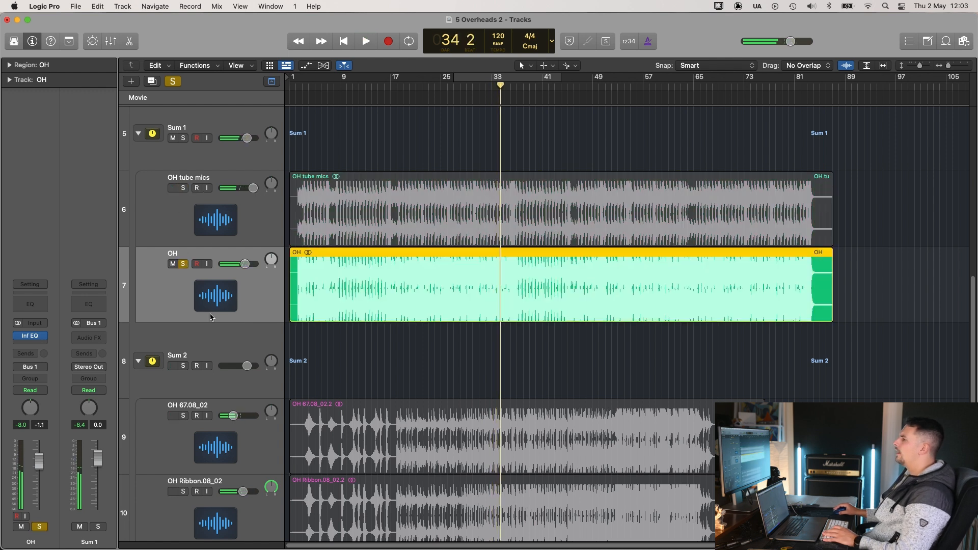
Play the OH tube mics and OH tracks soloed together and set the tube mics' volume to -1.7 dB.
{"action": "mouse_move", "coordinate": [253, 188]}
{"action": "left_mouse_down"}
{"action": "mouse_move", "coordinate": [166, 191]}
{"action": "mouse_move", "coordinate": [243, 188]}
{"action": "left_mouse_up"}
{"action": "left_click", "coordinate": [184, 189]}
{"action": "key", "text": "space"}
{"action": "left_click", "coordinate": [184, 189]}
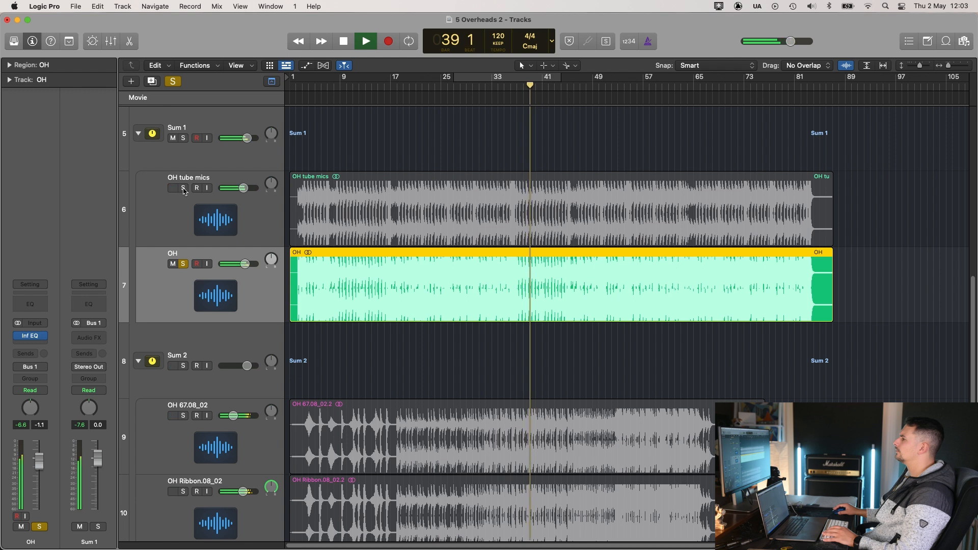
{"action": "left_click", "coordinate": [183, 188]}
{"action": "left_click_drag", "start_coordinate": [243, 188], "coordinate": [245, 188]}
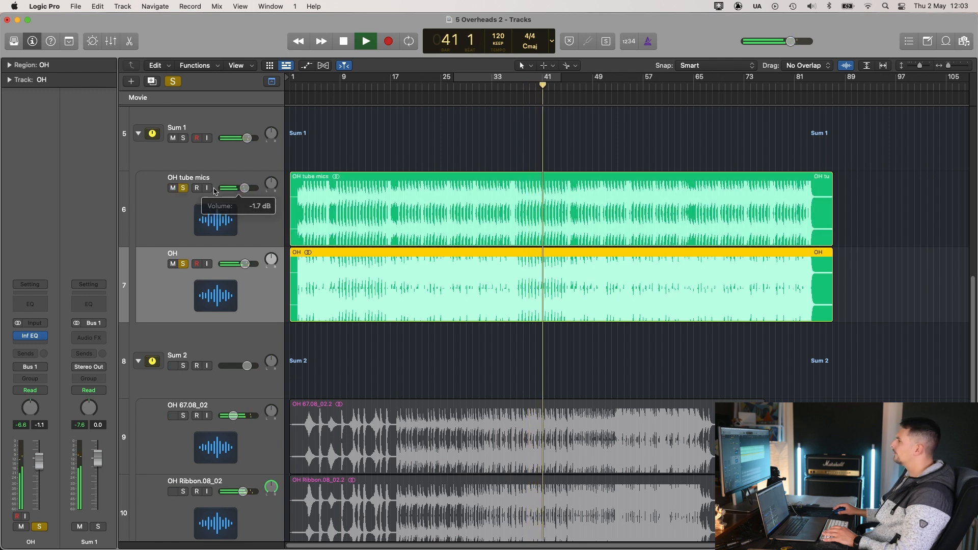
Compare the OH track with and without the tube mics soloed, replaying from about bar 29.
{"action": "left_click", "coordinate": [183, 189]}
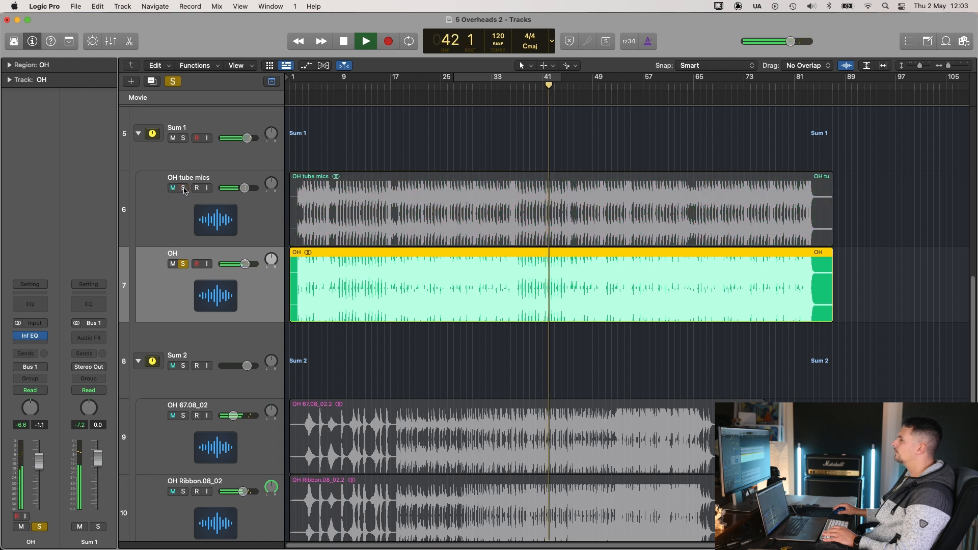
{"action": "left_click", "coordinate": [183, 189]}
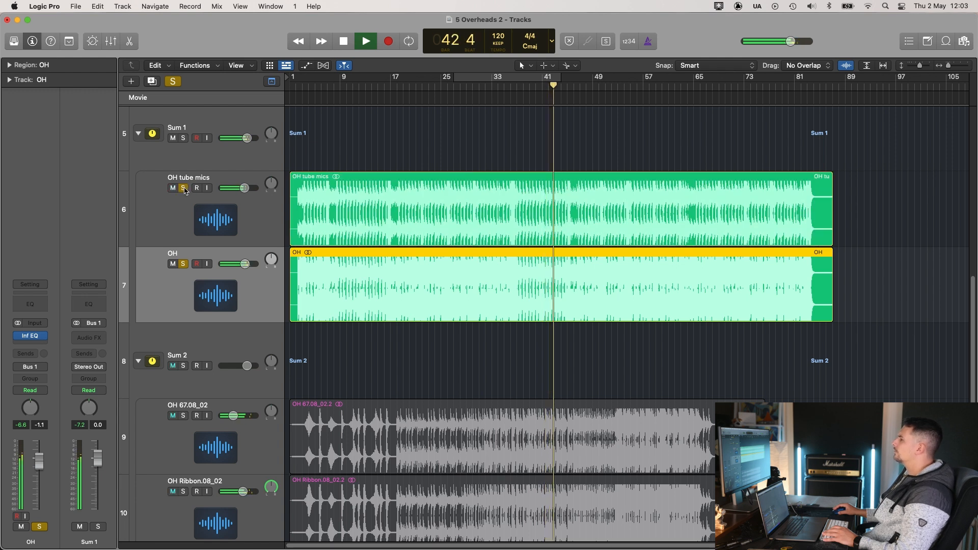
{"action": "left_click", "coordinate": [464, 87]}
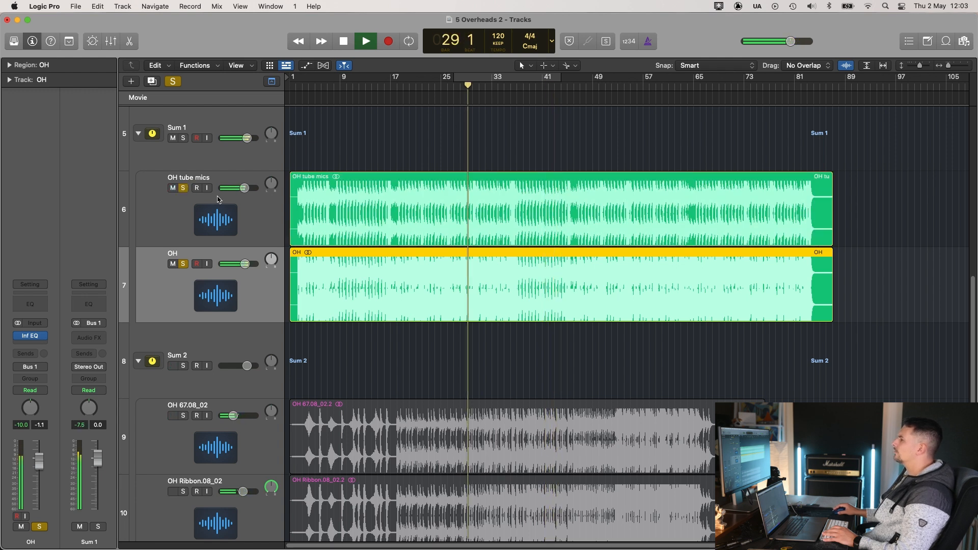
{"action": "left_click", "coordinate": [183, 188]}
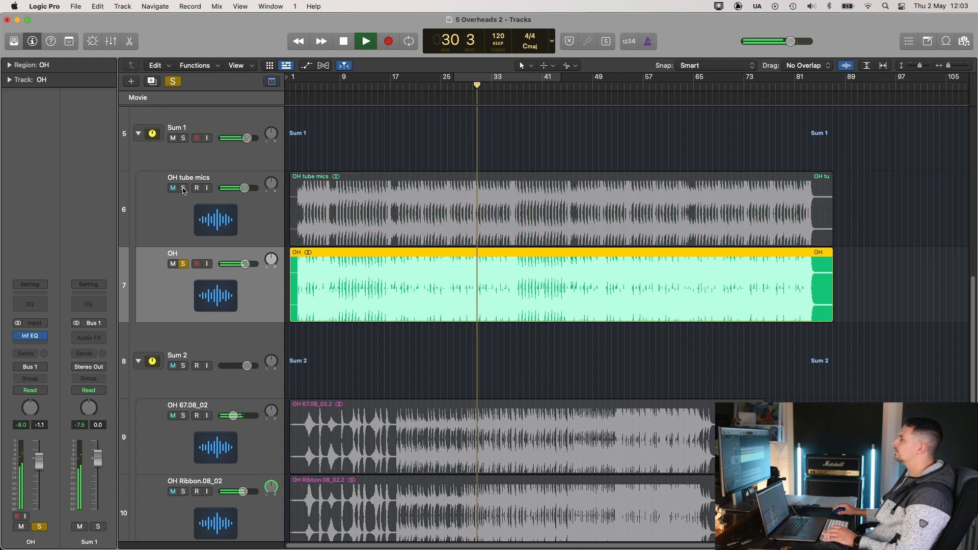
{"action": "left_click", "coordinate": [183, 189]}
Stop playback, insert Infinity EQ on the Sum 1 track, and move its window clear of the track headers.
{"action": "scroll", "coordinate": [224, 147], "scroll_direction": "up", "scroll_amount": 1}
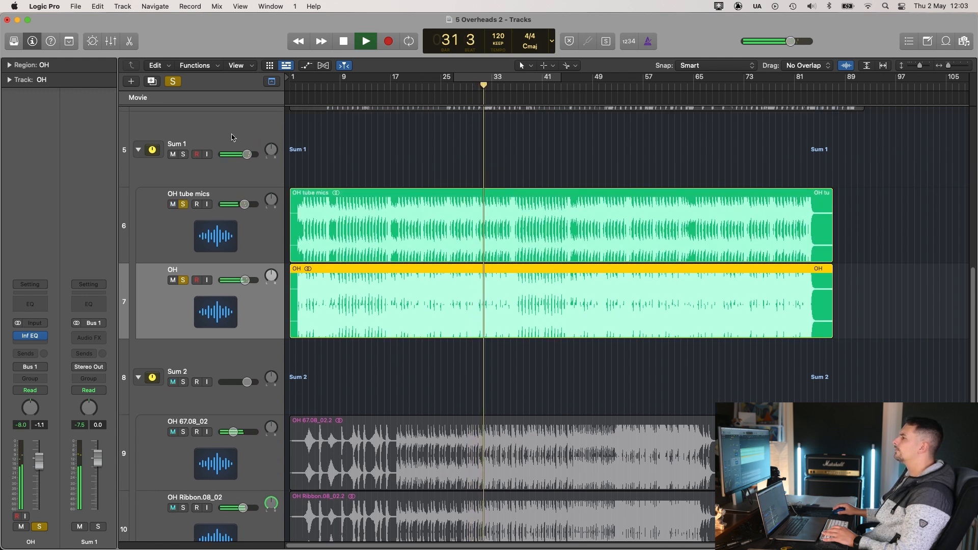
{"action": "left_click", "coordinate": [232, 137]}
{"action": "key", "text": "space"}
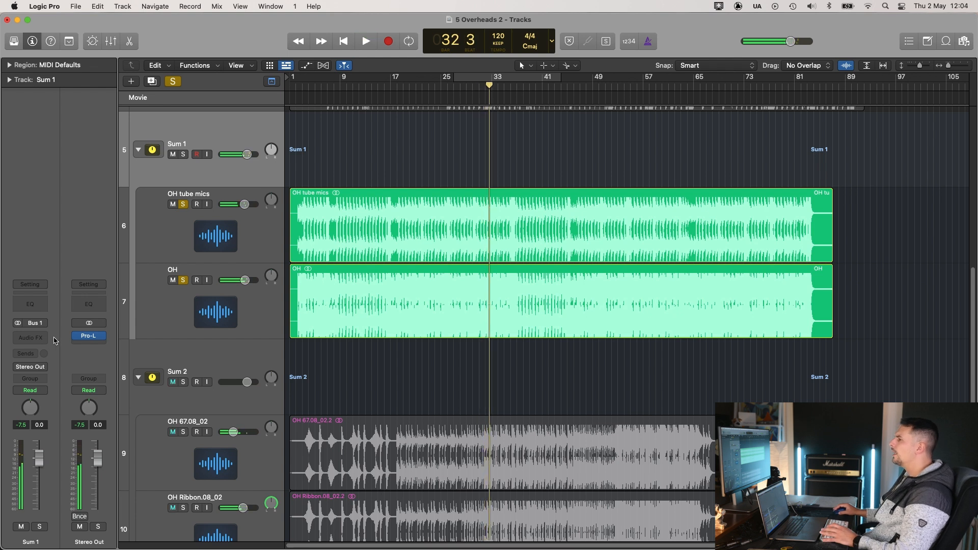
{"action": "left_click", "coordinate": [43, 338]}
{"action": "key", "text": "Escape"}
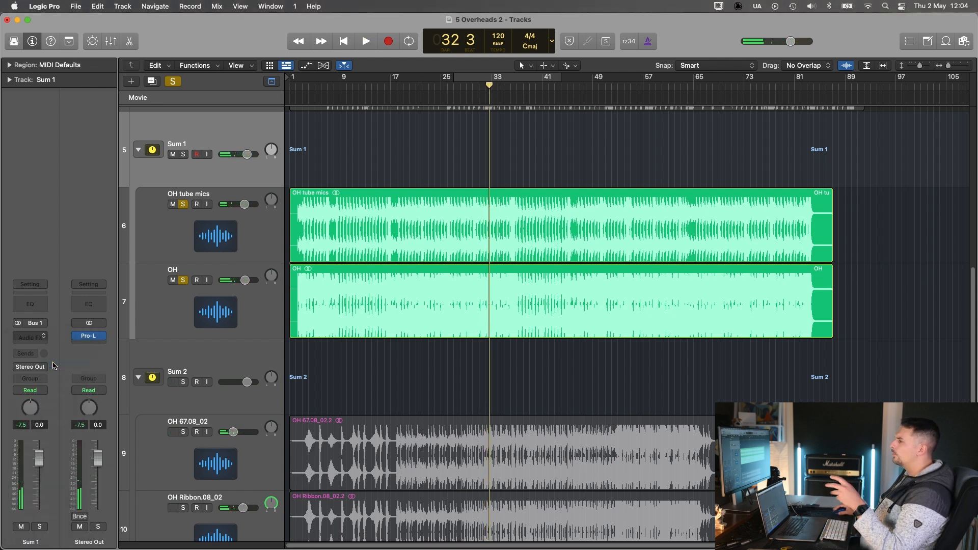
{"action": "scroll", "coordinate": [829, 196], "scroll_direction": "down", "scroll_amount": 3}
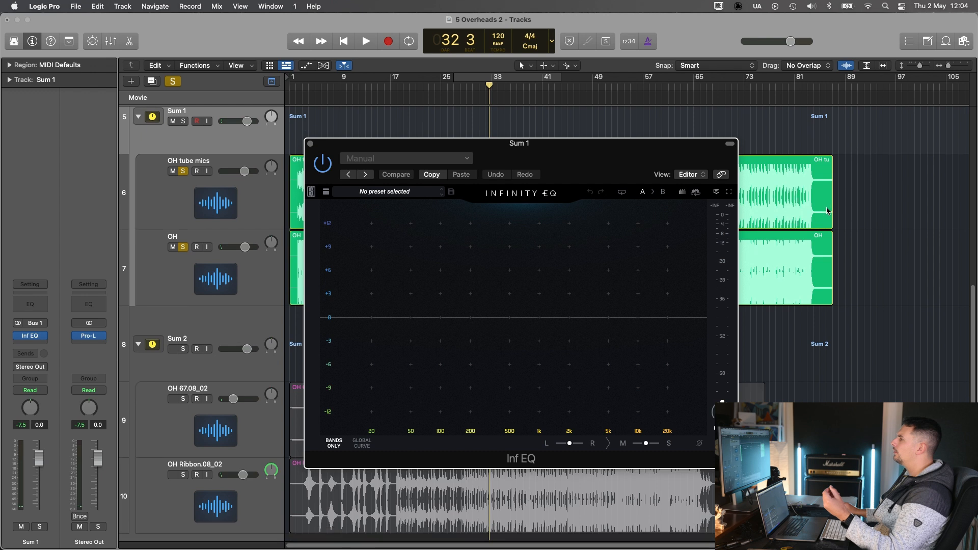
{"action": "left_click_drag", "start_coordinate": [628, 151], "coordinate": [633, 214]}
{"action": "scroll", "coordinate": [625, 233], "scroll_direction": "down", "scroll_amount": 2}
{"action": "scroll", "coordinate": [871, 220], "scroll_direction": "up", "scroll_amount": 1}
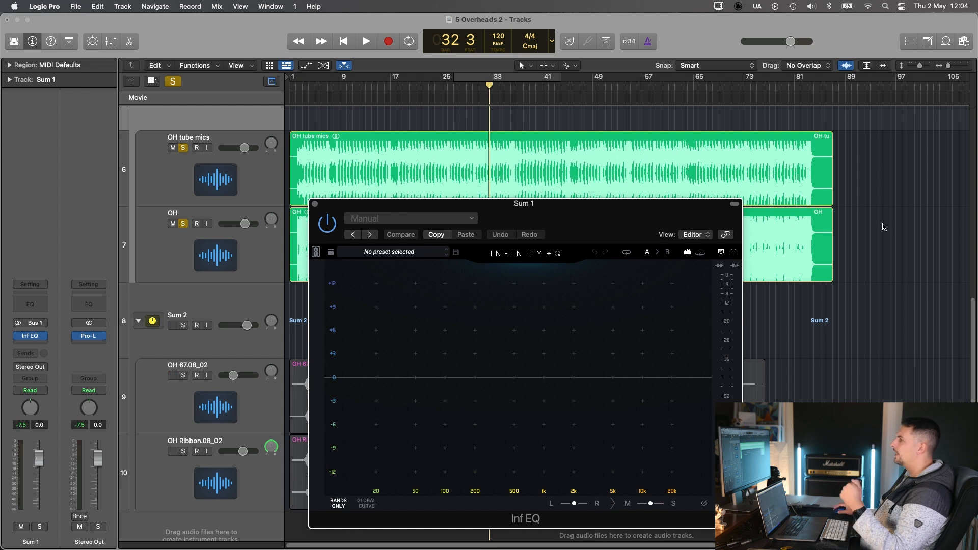
{"action": "left_click_drag", "start_coordinate": [572, 214], "coordinate": [577, 211]}
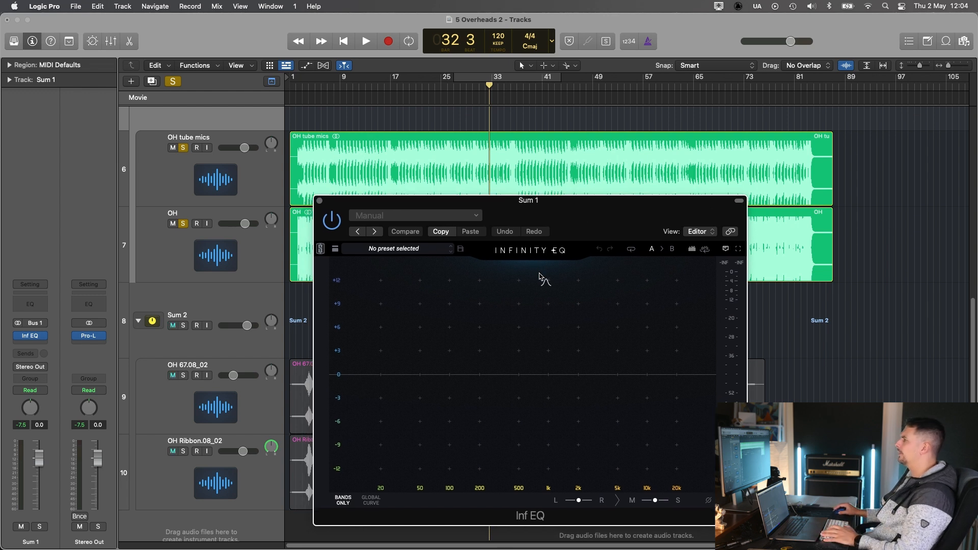
Resume playback and add bell cuts of 2.14 dB at 253 Hz and 2.08 dB at 11.7 kHz to Sum 1's EQ.
{"action": "key", "text": "space"}
{"action": "left_click_drag", "start_coordinate": [502, 355], "coordinate": [490, 371]}
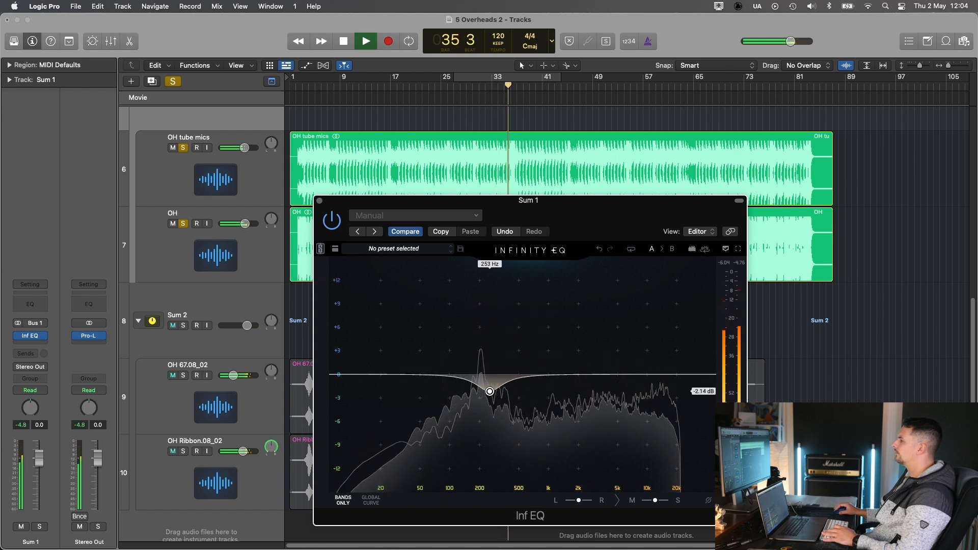
{"action": "left_click", "coordinate": [622, 354]}
{"action": "left_click_drag", "start_coordinate": [624, 359], "coordinate": [642, 334]}
{"action": "left_click", "coordinate": [457, 91]}
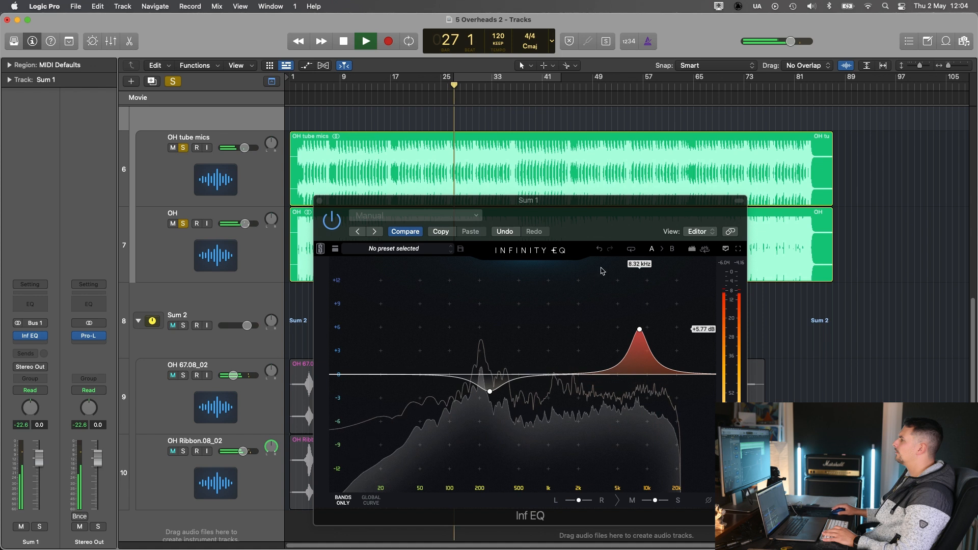
{"action": "left_click_drag", "start_coordinate": [639, 329], "coordinate": [654, 378]}
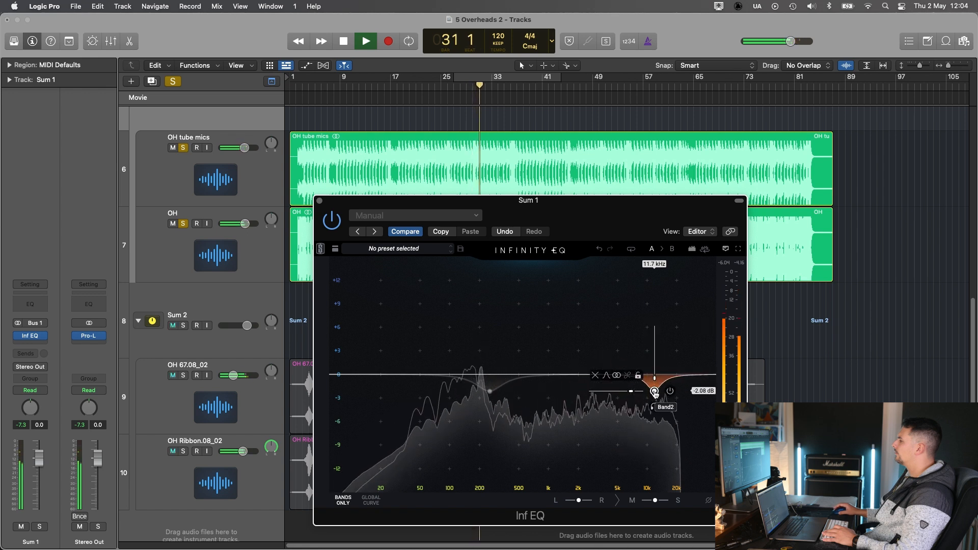
Add a slight bell cut just below 5 kHz on Sum 1 and change the low-mid cut to -1.10 dB at 310 Hz.
{"action": "left_click_drag", "start_coordinate": [594, 328], "coordinate": [615, 381]}
{"action": "scroll", "coordinate": [615, 320], "scroll_direction": "up", "scroll_amount": 2}
{"action": "left_click_drag", "start_coordinate": [490, 392], "coordinate": [499, 328]}
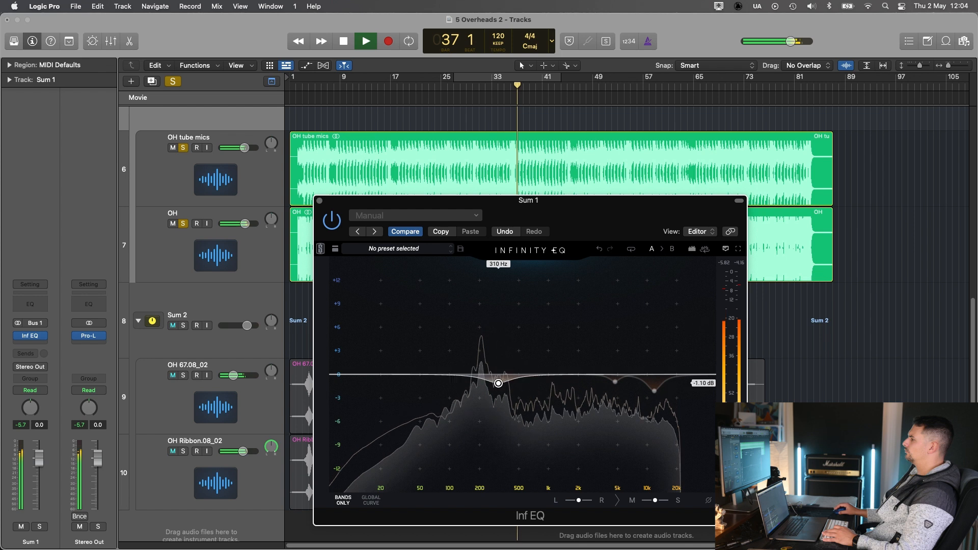
Deepen Sum 1's low-mid bell cut to -5.97 dB at 310 Hz and close the EQ window.
{"action": "left_click_drag", "start_coordinate": [498, 383], "coordinate": [498, 413]}
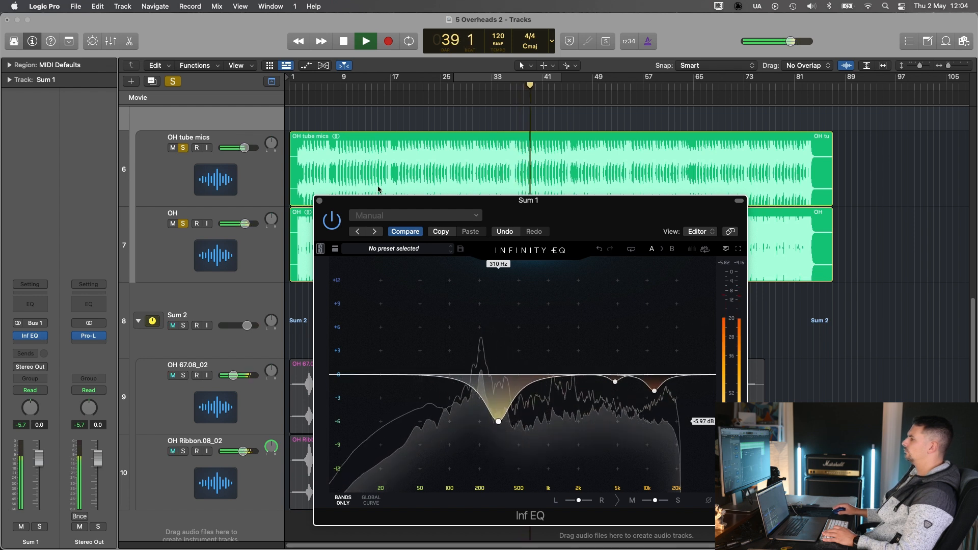
{"action": "left_click", "coordinate": [320, 200]}
{"action": "scroll", "coordinate": [408, 219], "scroll_direction": "up", "scroll_amount": 5}
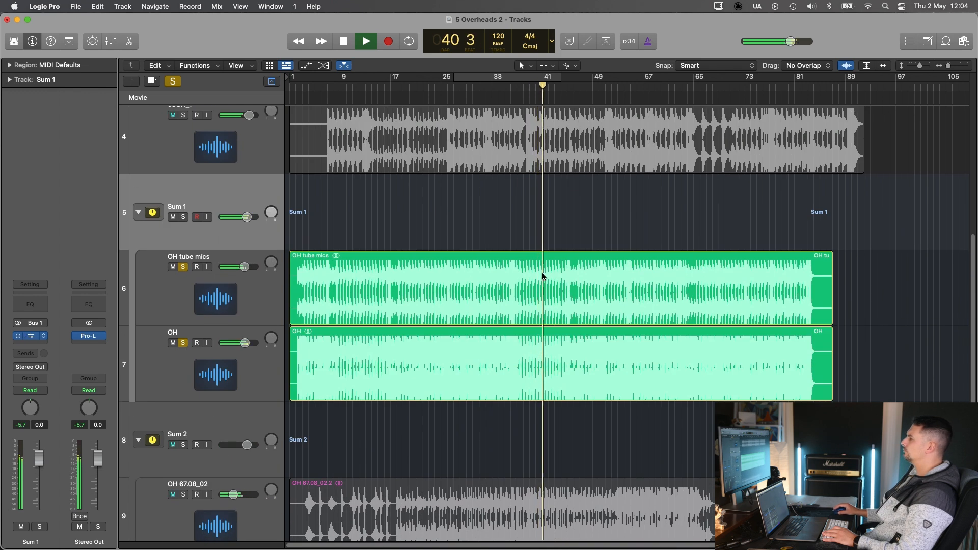
Compare Sum 1 with its Infinity EQ bypassed and enabled, and stop playback.
{"action": "key", "text": "v"}
{"action": "left_click", "coordinate": [331, 222]}
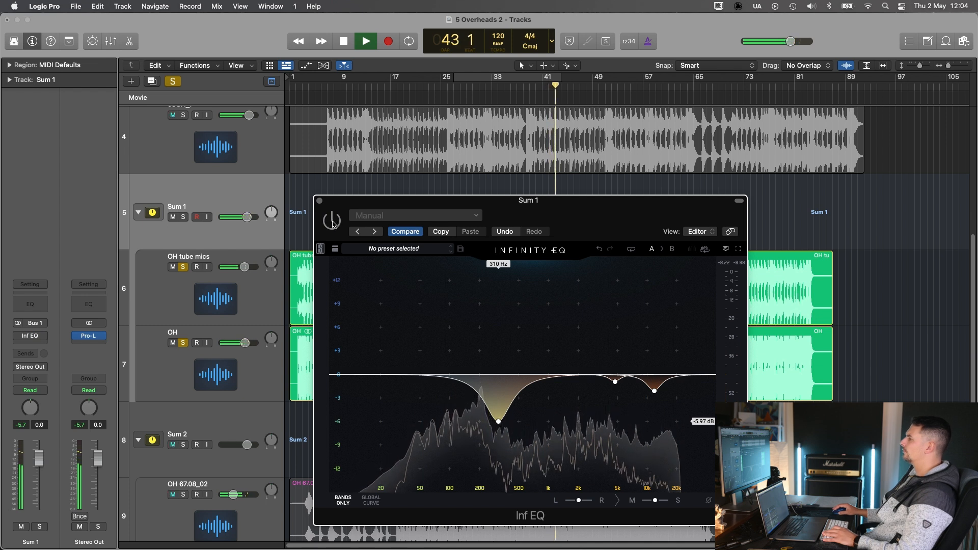
{"action": "left_click", "coordinate": [331, 222]}
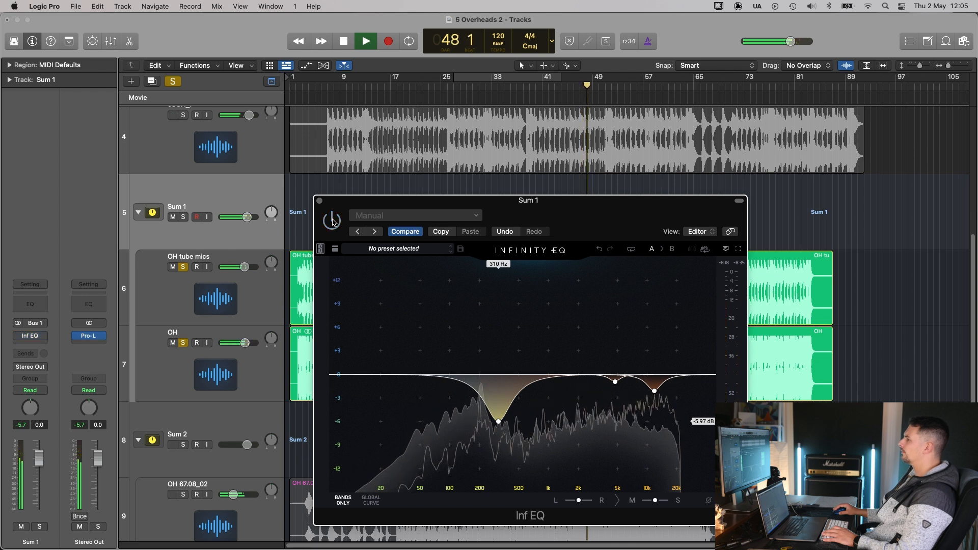
{"action": "left_click", "coordinate": [319, 200]}
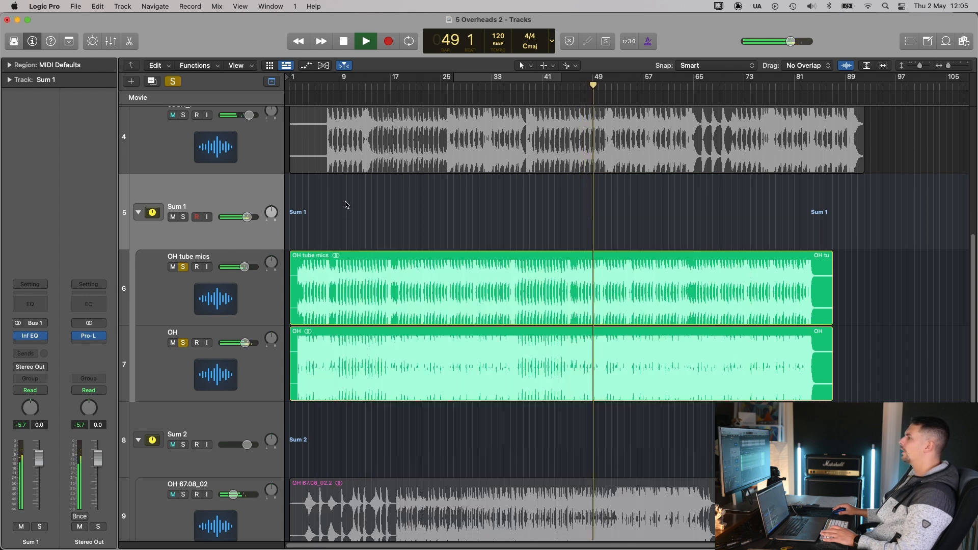
{"action": "key", "text": "space"}
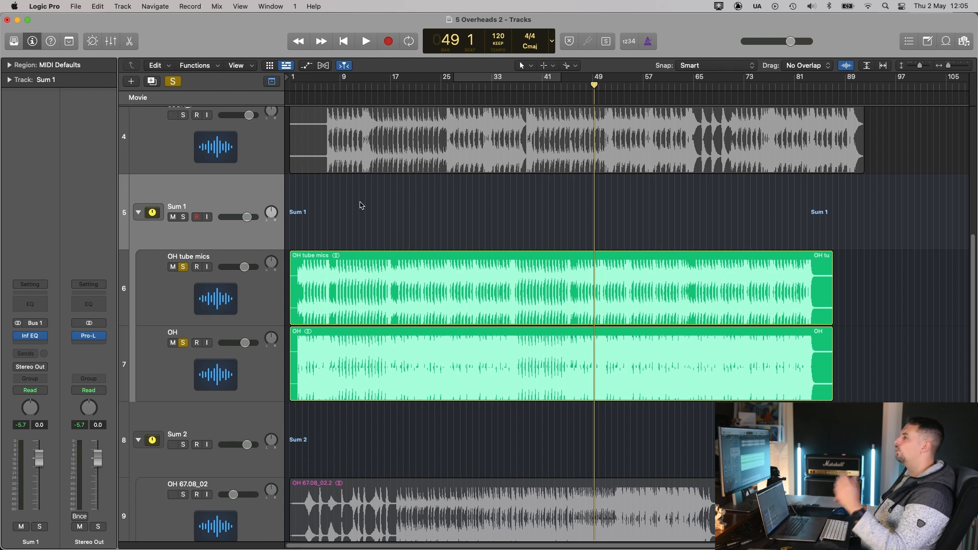
Select and solo only the OH 67.08_02 track under Sum 2, and enlarge its tracks in the arrangement.
{"action": "scroll", "coordinate": [362, 210], "scroll_direction": "down", "scroll_amount": 5}
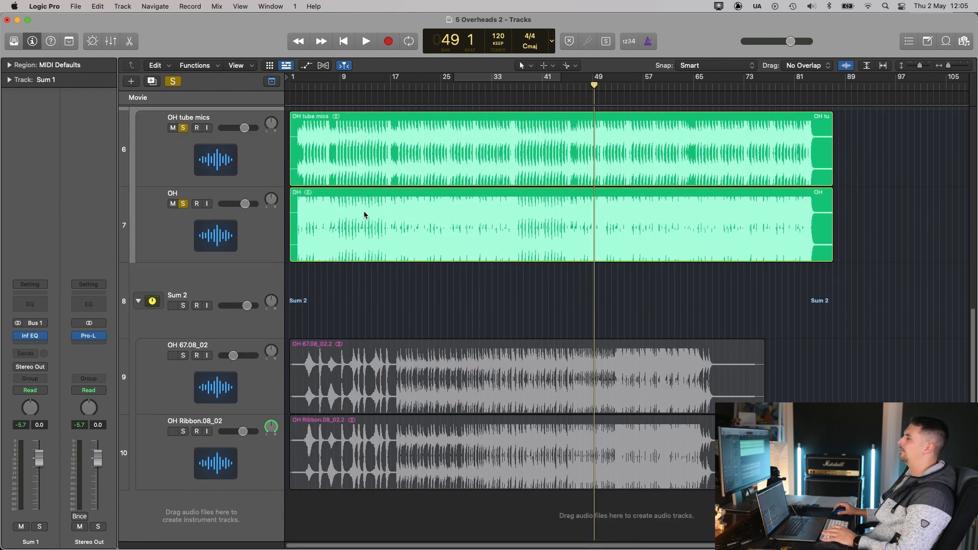
{"action": "left_click", "coordinate": [218, 275]}
{"action": "left_click", "coordinate": [183, 306]}
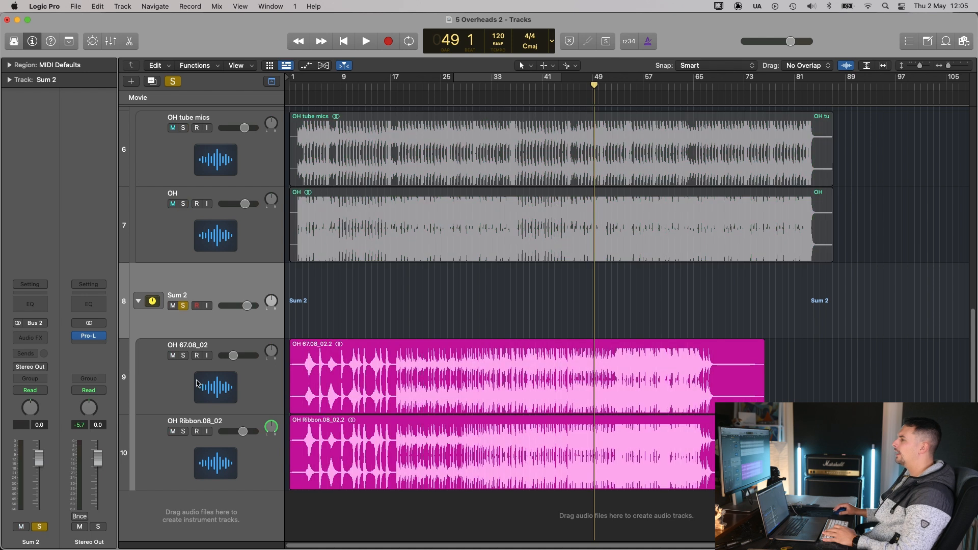
{"action": "left_click", "coordinate": [199, 384]}
{"action": "left_click", "coordinate": [184, 355]}
{"action": "left_click_drag", "start_coordinate": [800, 311], "coordinate": [350, 369]}
{"action": "scroll", "coordinate": [454, 221], "scroll_direction": "down", "scroll_amount": 2}
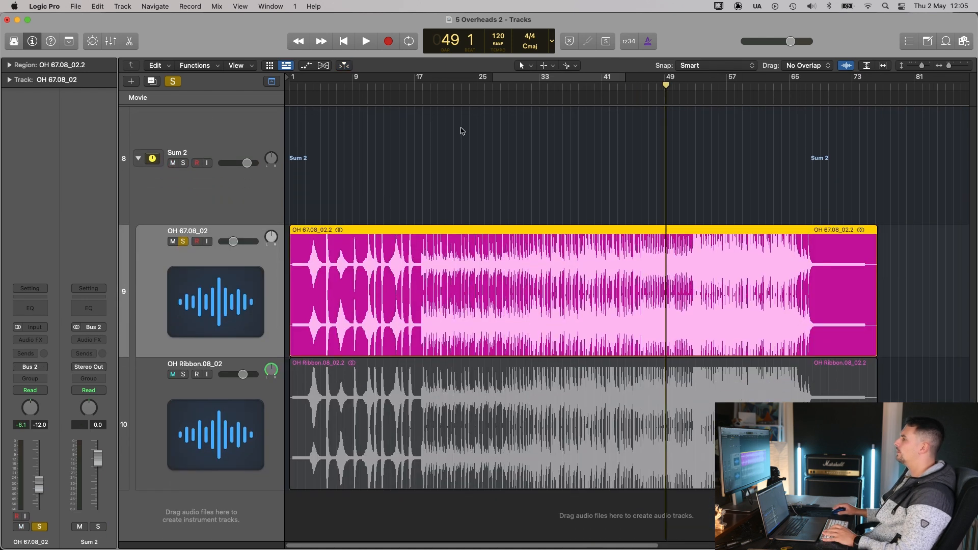
Loop about bars 32 to 48 and match OH 67.08_02's level to OH Ribbon.08_02 at -0.9 dB by alternating solos.
{"action": "left_click", "coordinate": [528, 82]}
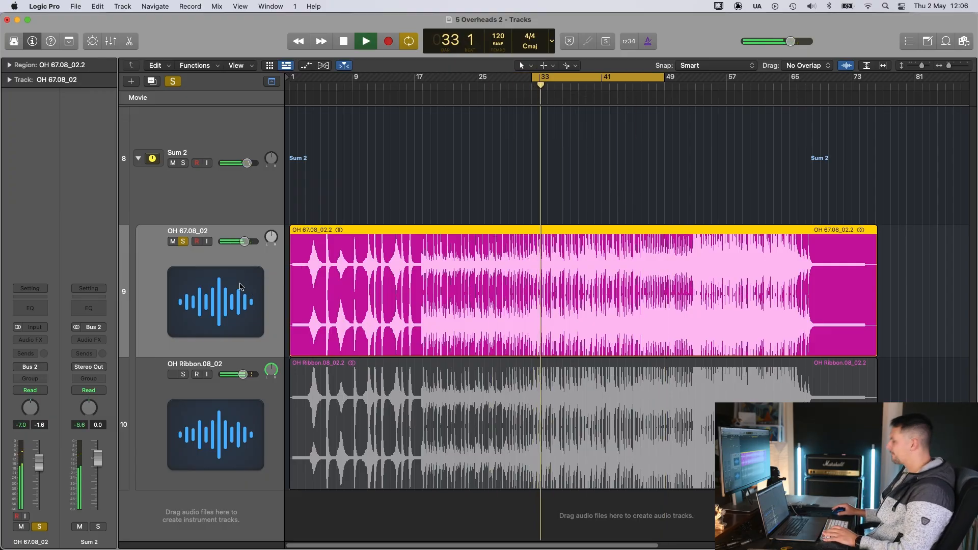
{"action": "left_click", "coordinate": [183, 375], "text": "alt"}
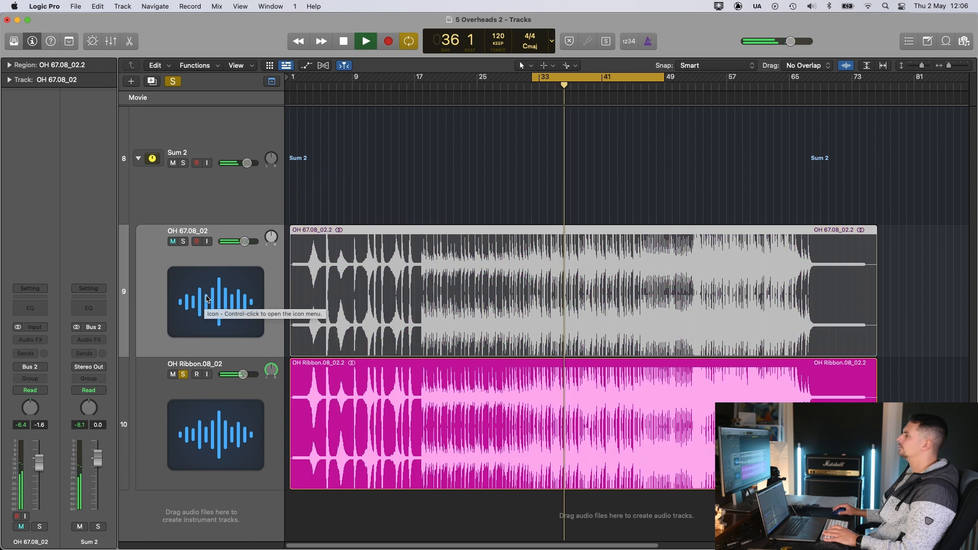
{"action": "key", "text": "ctrl+m"}
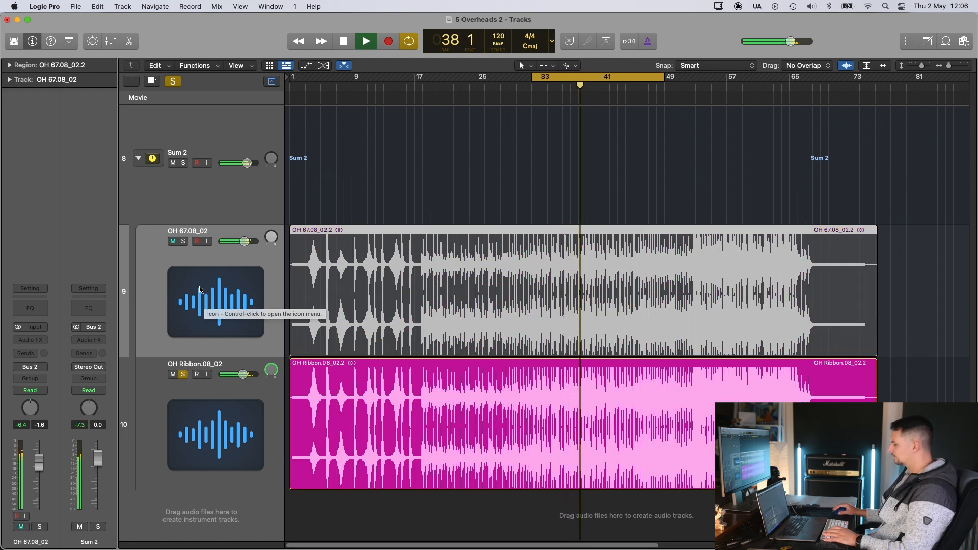
{"action": "key", "text": "ctrl+m"}
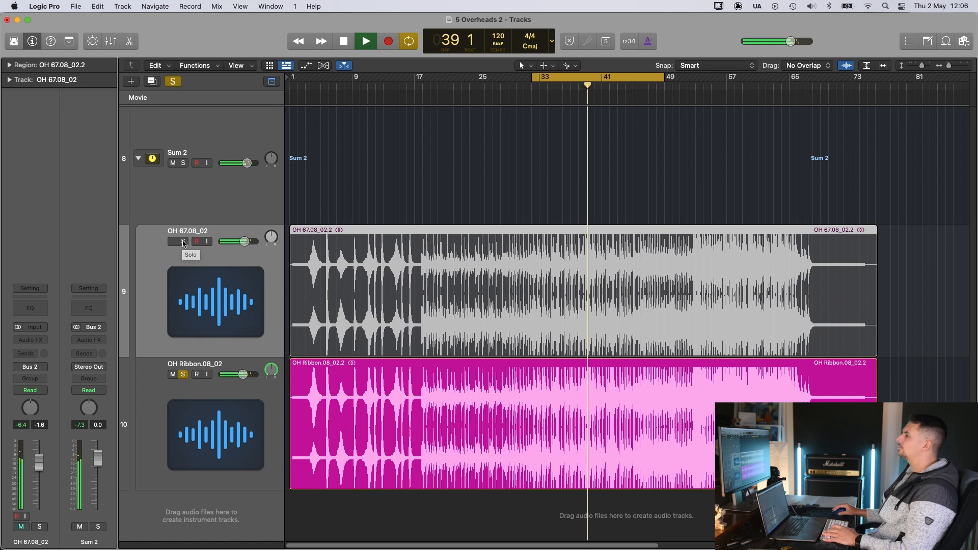
{"action": "key", "text": "ctrl+m"}
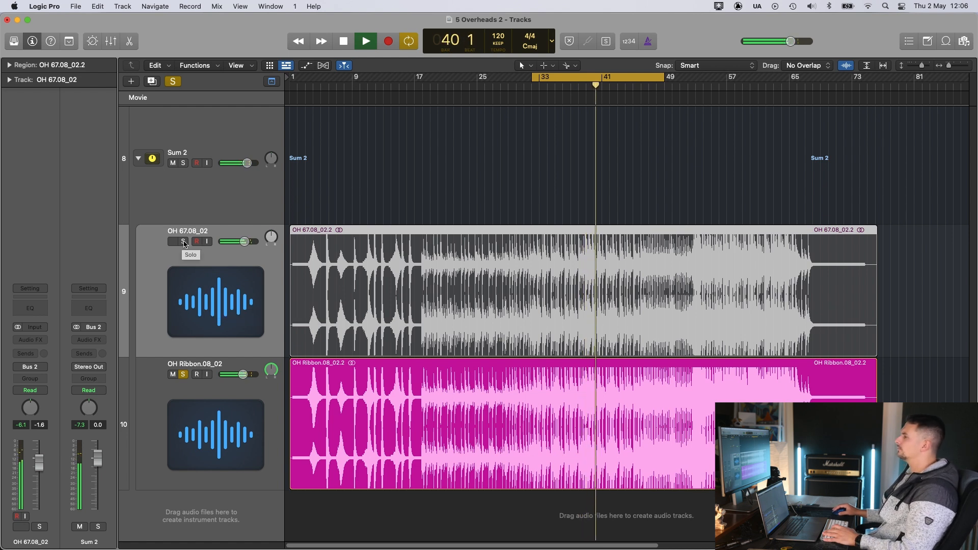
{"action": "left_click", "coordinate": [185, 242]}
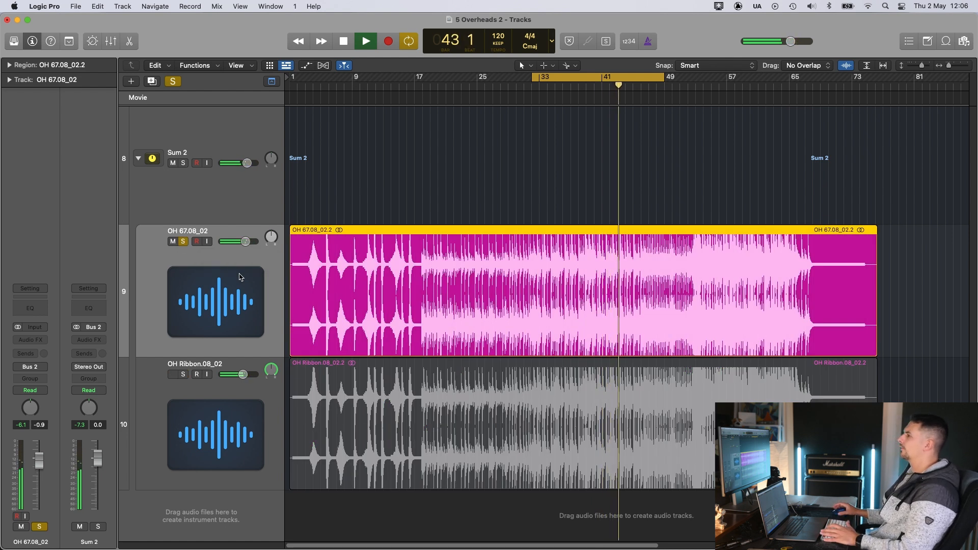
{"action": "key", "text": "space"}
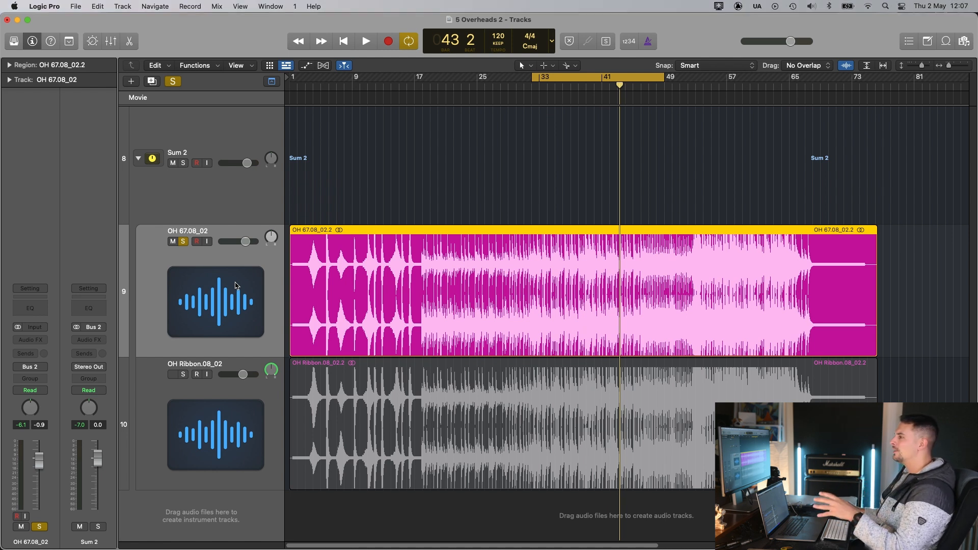
Insert Infinity EQ on the OH 67.08_02 track and move its window clear of the track headers.
{"action": "left_click", "coordinate": [228, 430]}
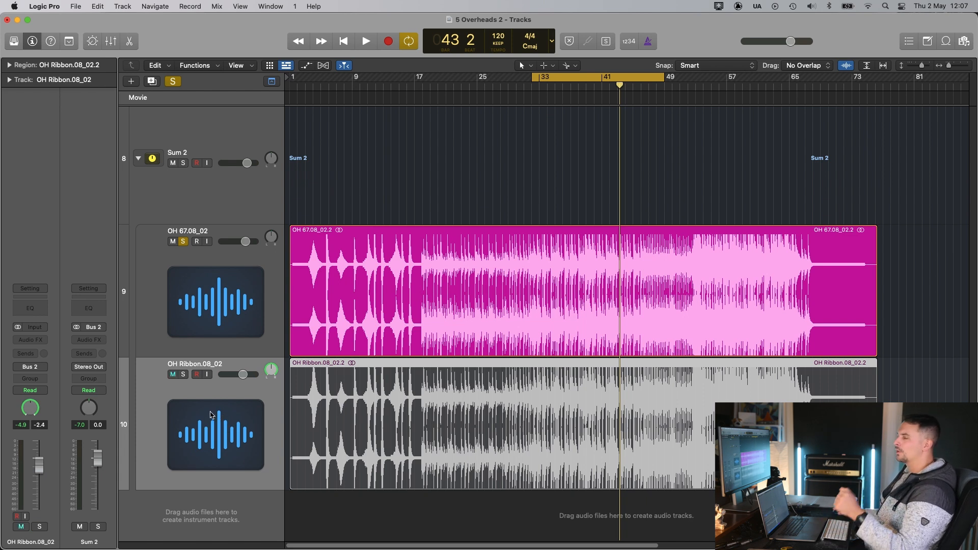
{"action": "left_click", "coordinate": [235, 302]}
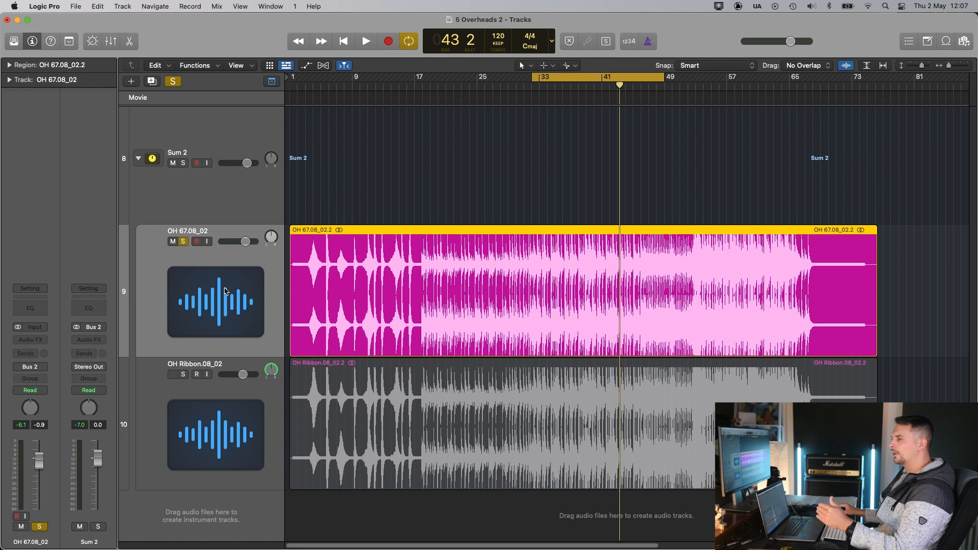
{"action": "left_click", "coordinate": [39, 343]}
{"action": "left_click", "coordinate": [194, 375]}
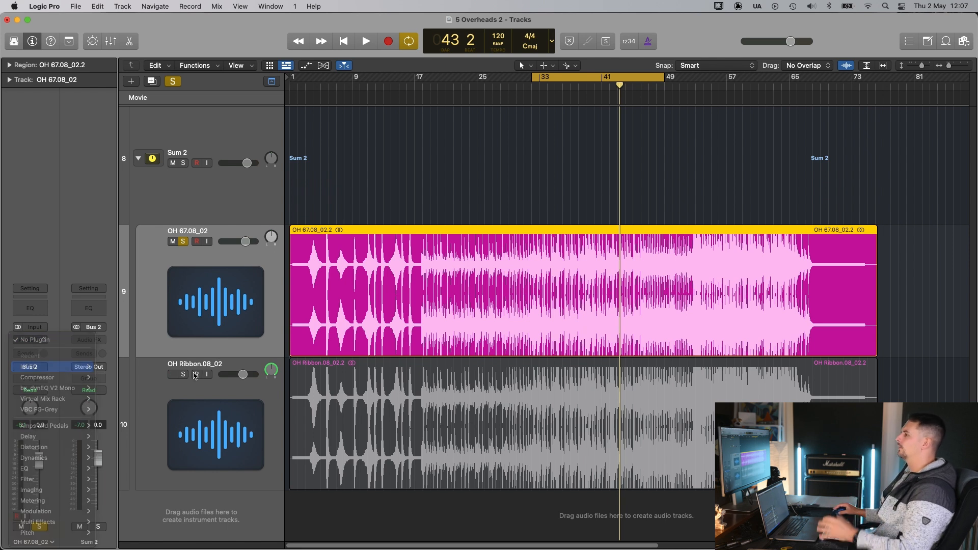
{"action": "left_click_drag", "start_coordinate": [606, 155], "coordinate": [677, 190]}
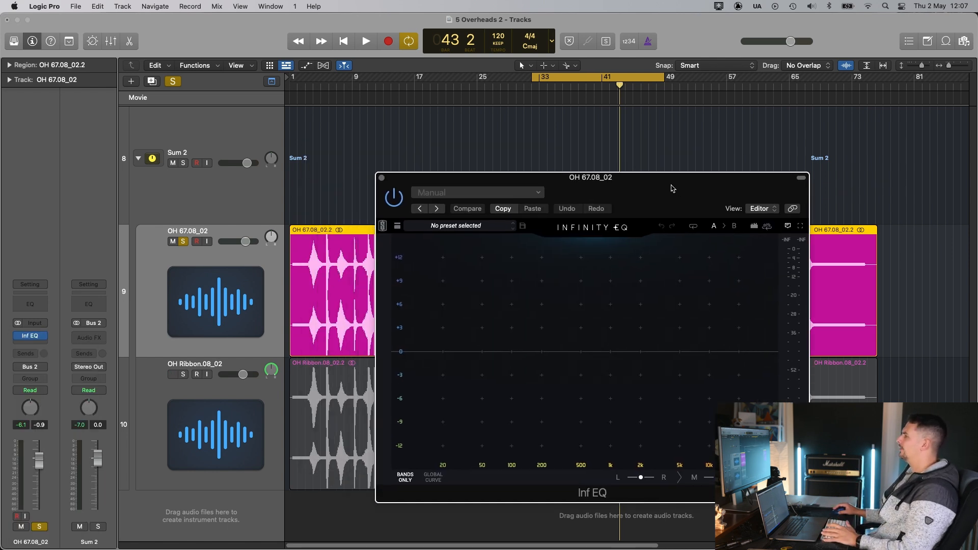
Play the loop and add a low-cut filter at 60.1 Hz and a 5.71 dB bell cut at 384 Hz to OH 67.08_02.
{"action": "key", "text": "space"}
{"action": "left_click_drag", "start_coordinate": [482, 376], "coordinate": [490, 375]}
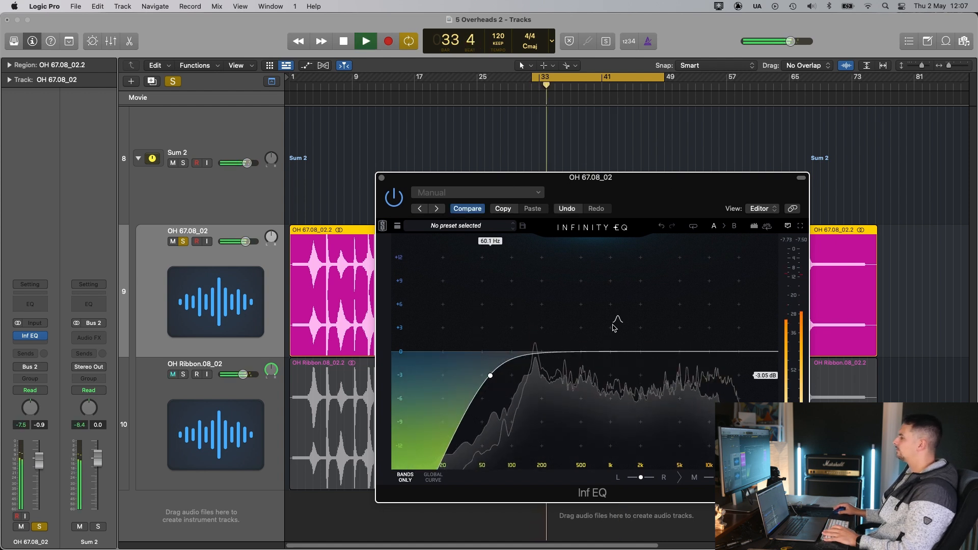
{"action": "key", "text": "space"}
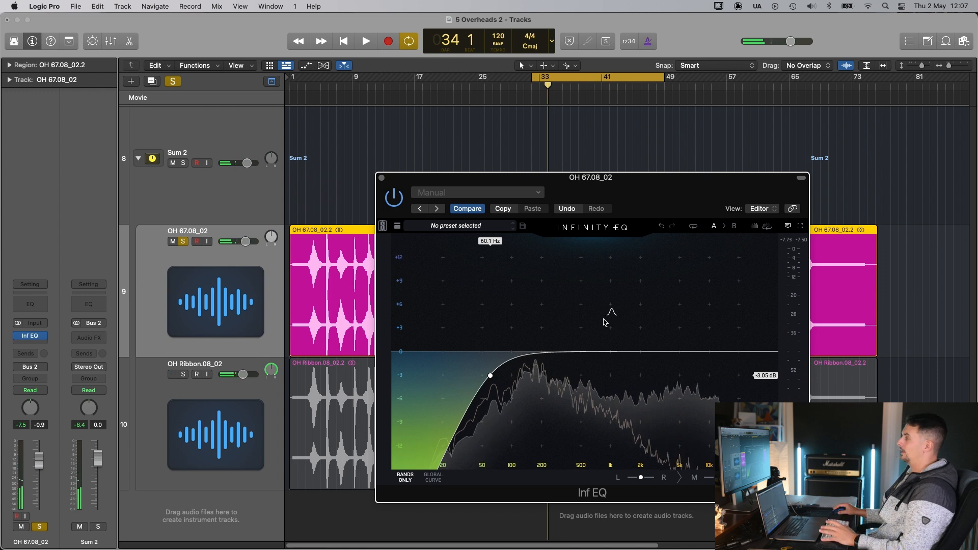
{"action": "key", "text": "space"}
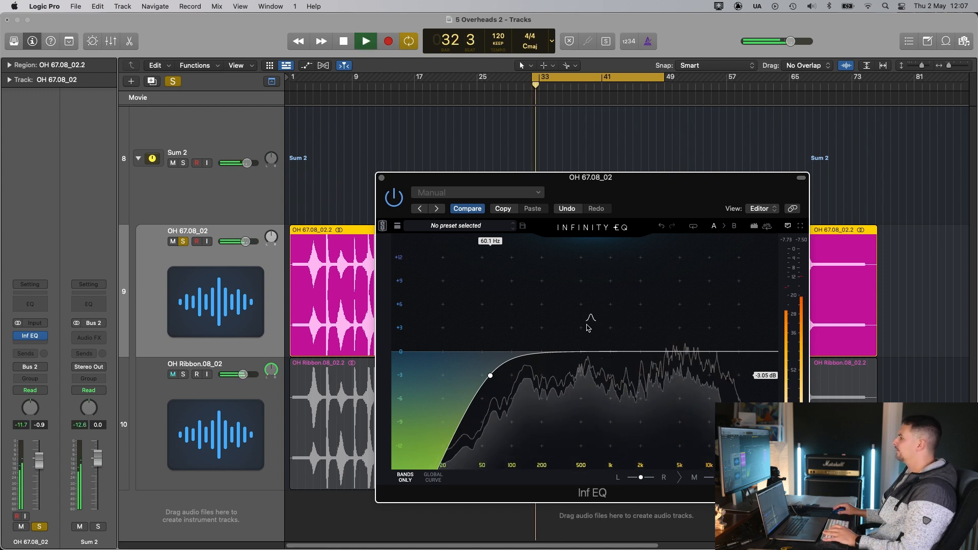
{"action": "double_click", "coordinate": [585, 320]}
{"action": "left_click_drag", "start_coordinate": [585, 320], "coordinate": [571, 371]}
{"action": "key", "text": "space"}
{"action": "key", "text": "space"}
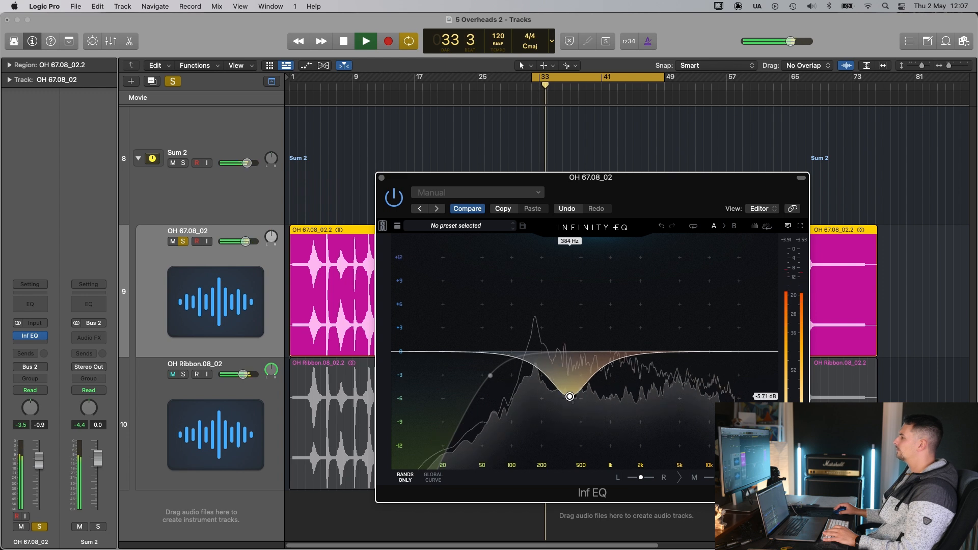
Add a 2.34 dB bell cut at 2.25 kHz and raise OH 67.08_02's volume to +0.2 dB.
{"action": "double_click", "coordinate": [657, 325]}
{"action": "scroll", "coordinate": [658, 325], "scroll_direction": "up", "scroll_amount": 3}
{"action": "left_click_drag", "start_coordinate": [657, 325], "coordinate": [646, 367]}
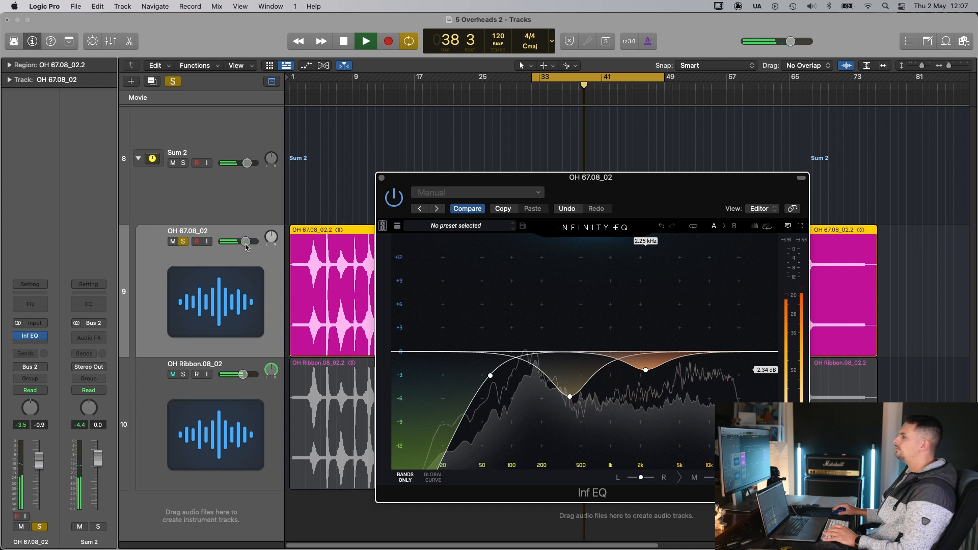
{"action": "left_click_drag", "start_coordinate": [246, 245], "coordinate": [247, 245]}
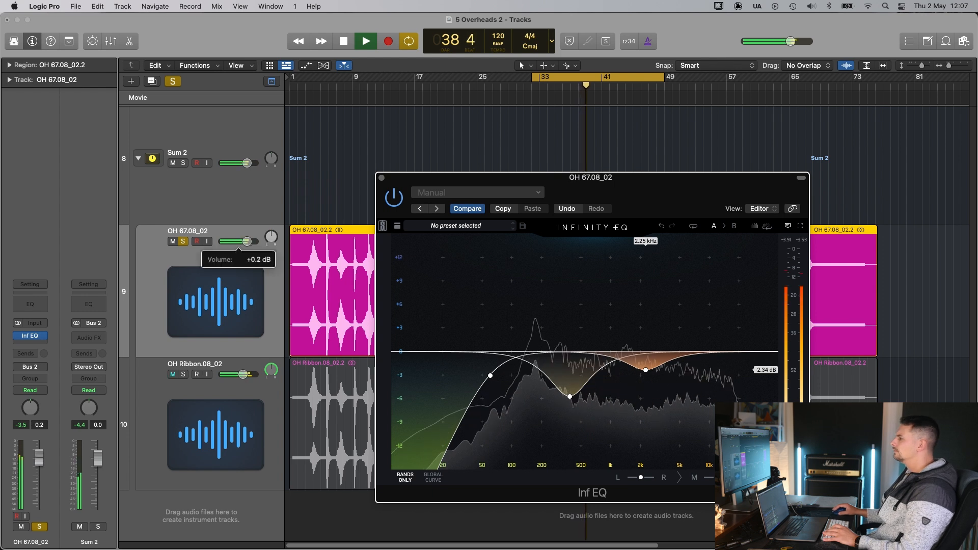
Add a 1.95 dB bell cut at 5.82 kHz to OH 67.08_02's EQ.
{"action": "left_click", "coordinate": [688, 325]}
{"action": "left_click_drag", "start_coordinate": [688, 325], "coordinate": [698, 303]}
{"action": "left_click_drag", "start_coordinate": [689, 304], "coordinate": [686, 367]}
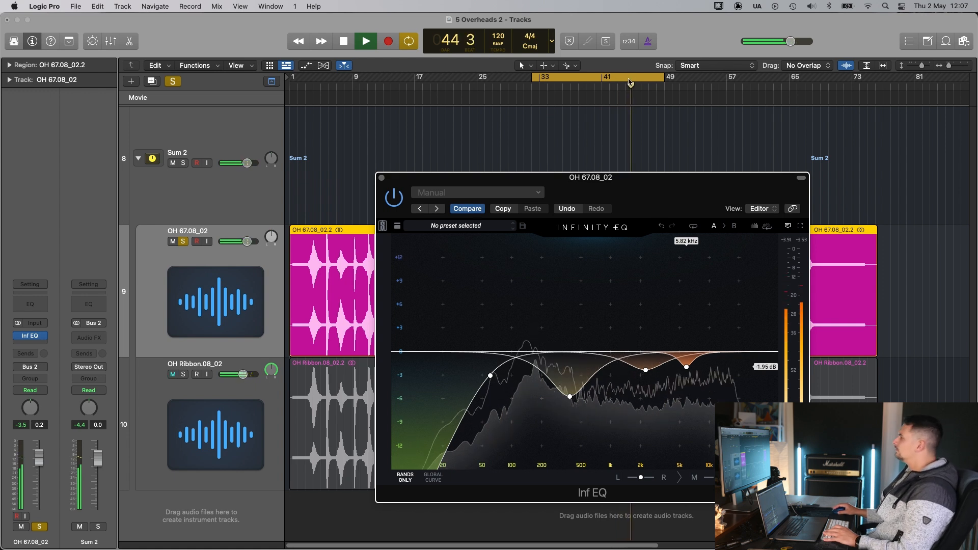
Replay the loop and compare OH 67.08_02 with its EQ bypassed and enabled.
{"action": "key", "text": "c"}
{"action": "left_click_drag", "start_coordinate": [657, 182], "coordinate": [474, 145]}
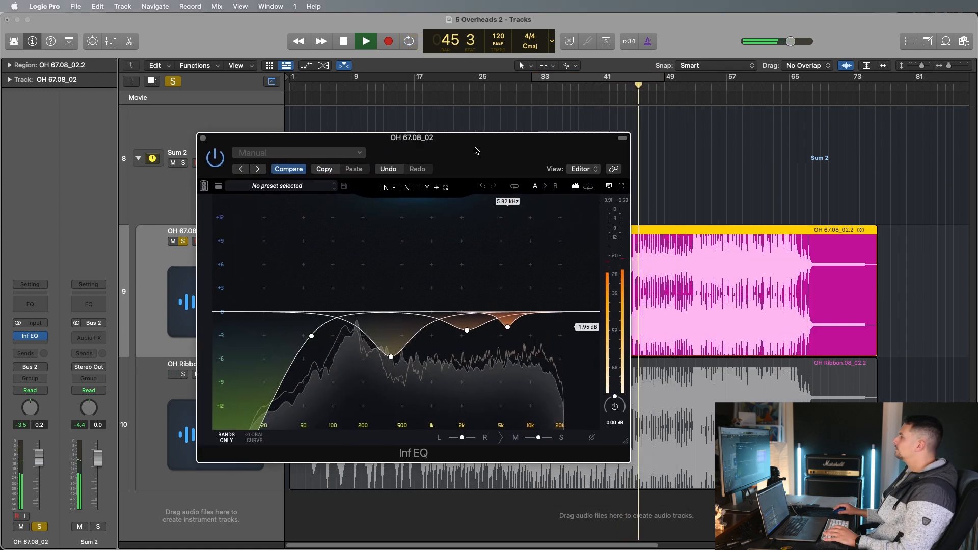
{"action": "key", "text": "space"}
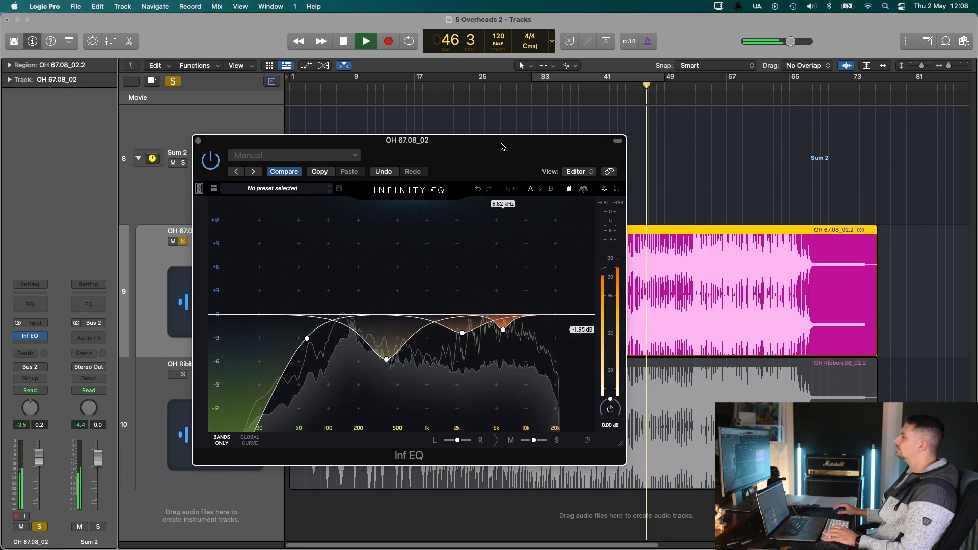
{"action": "key", "text": "c"}
{"action": "left_click_drag", "start_coordinate": [382, 160], "coordinate": [477, 161]}
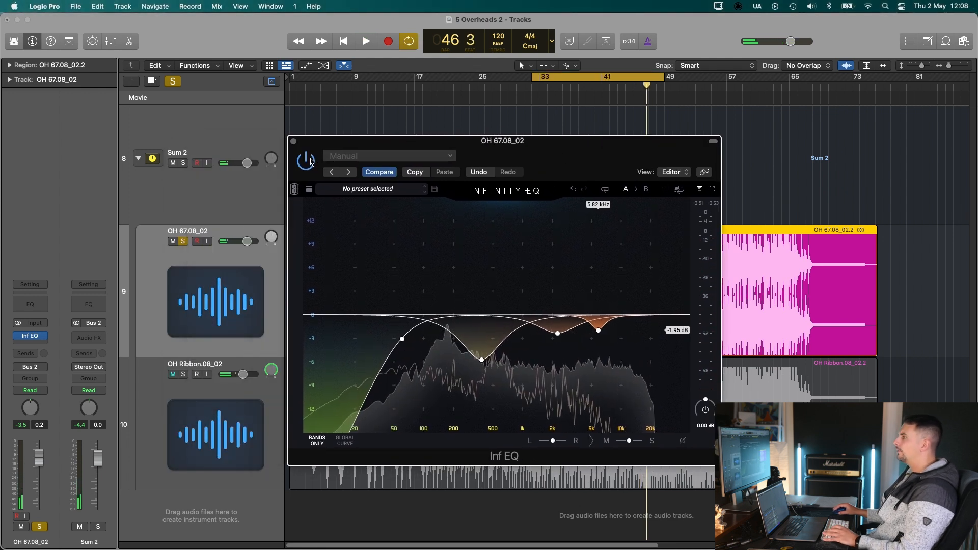
{"action": "left_click", "coordinate": [307, 161]}
{"action": "key", "text": "space"}
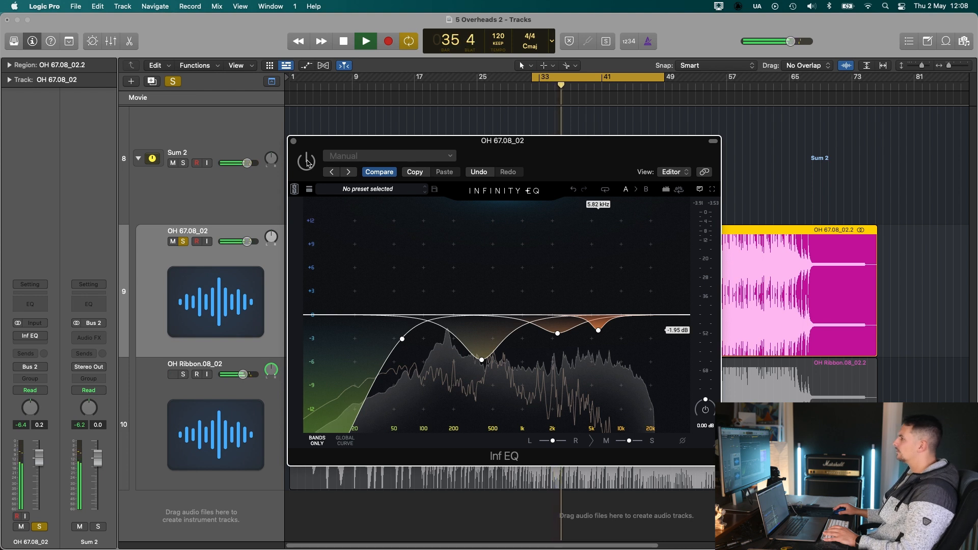
{"action": "left_click", "coordinate": [307, 162]}
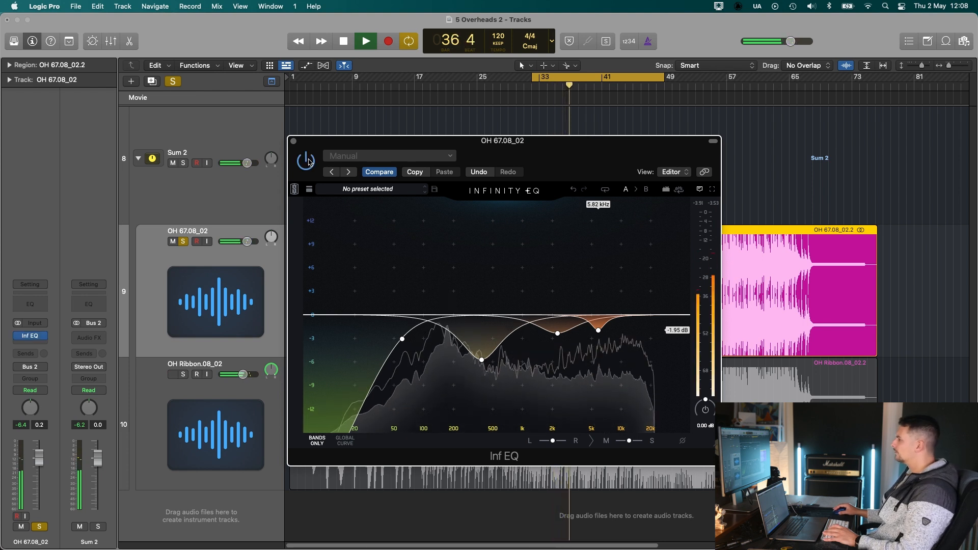
Deepen OH 67.08_02's low-mid cut to -6.55 dB at 388 Hz and stop playback.
{"action": "left_click_drag", "start_coordinate": [593, 141], "coordinate": [696, 114]}
{"action": "left_click_drag", "start_coordinate": [581, 286], "coordinate": [586, 338]}
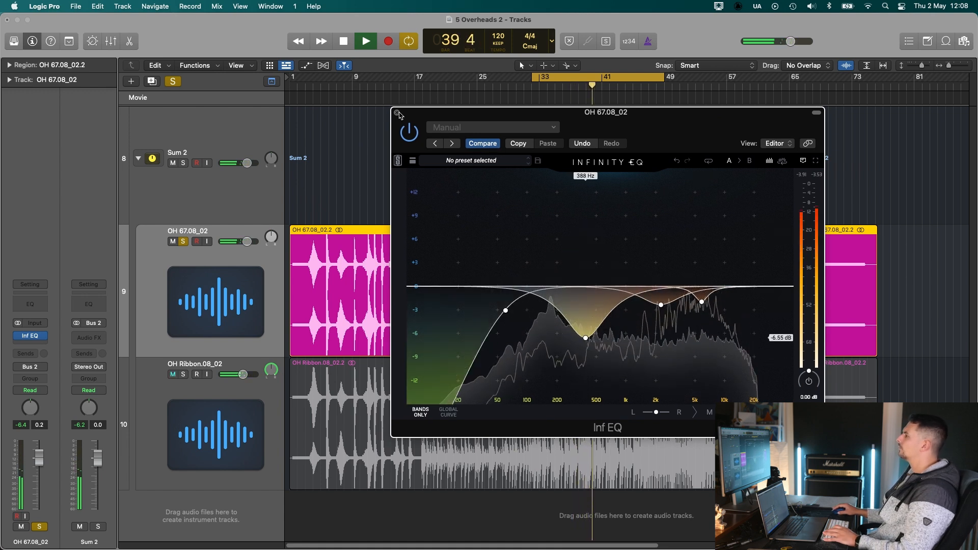
{"action": "left_click", "coordinate": [398, 113]}
{"action": "key", "text": "space"}
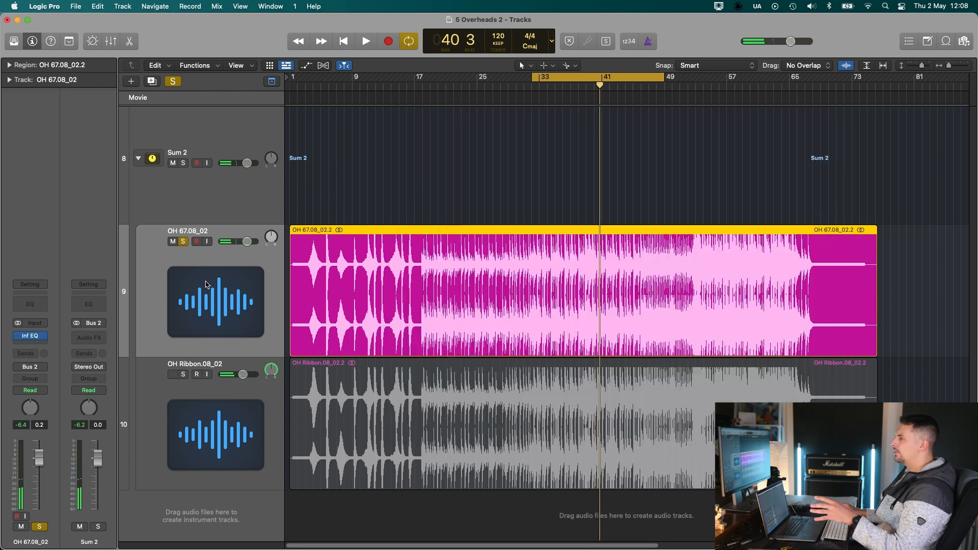
{"action": "key", "text": "v"}
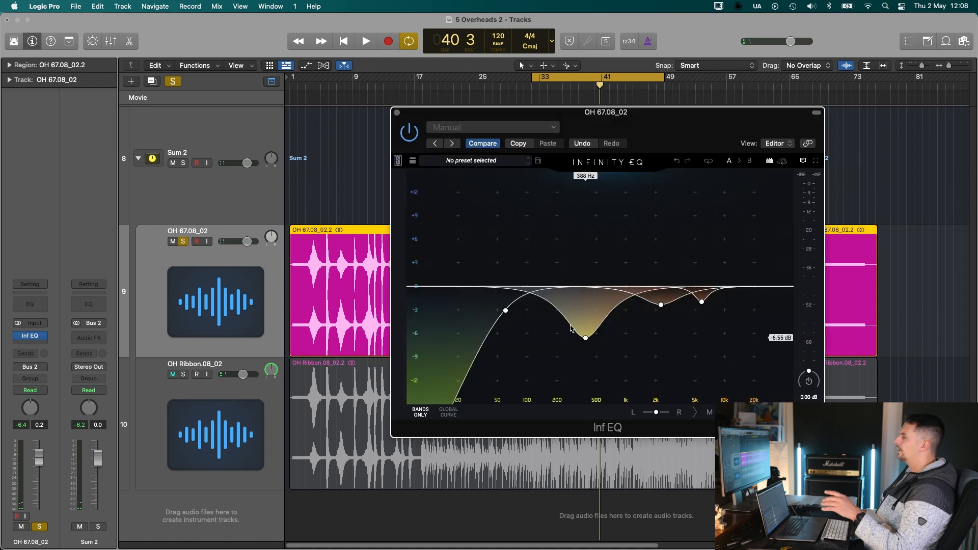
Close OH 67.08_02's EQ, solo OH Ribbon.08_02 exclusively and insert Infinity EQ on it while the loop plays.
{"action": "left_click", "coordinate": [661, 304]}
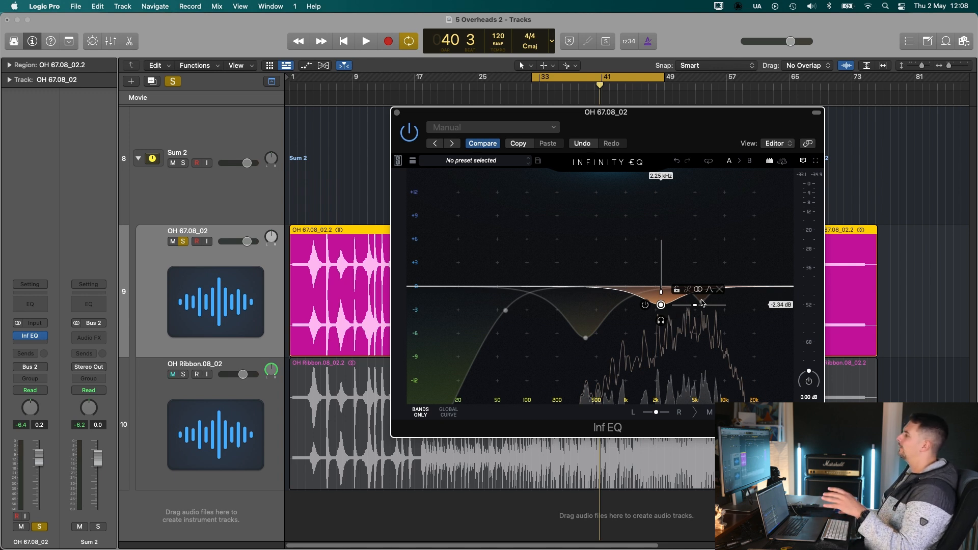
{"action": "left_click", "coordinate": [397, 113]}
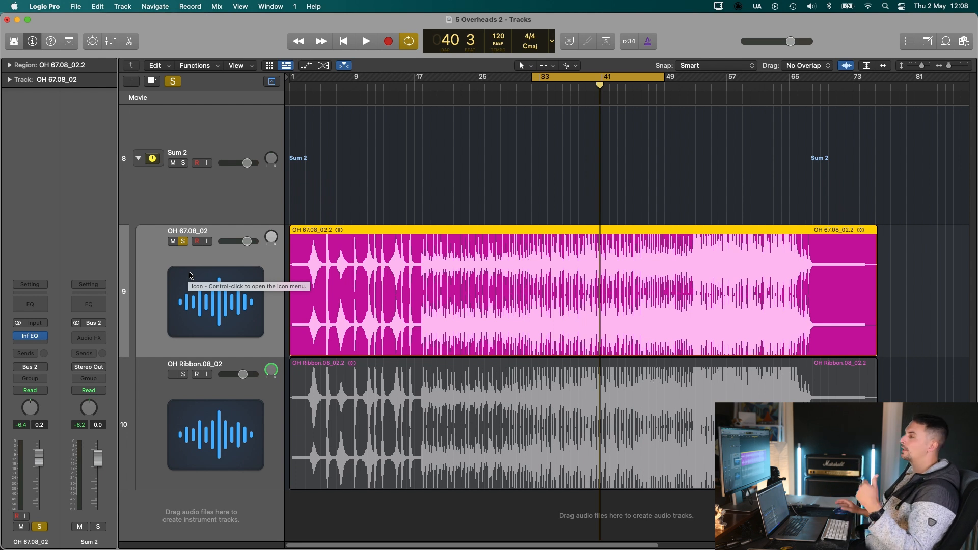
{"action": "left_click", "coordinate": [183, 374], "text": "alt"}
{"action": "left_click", "coordinate": [232, 429]}
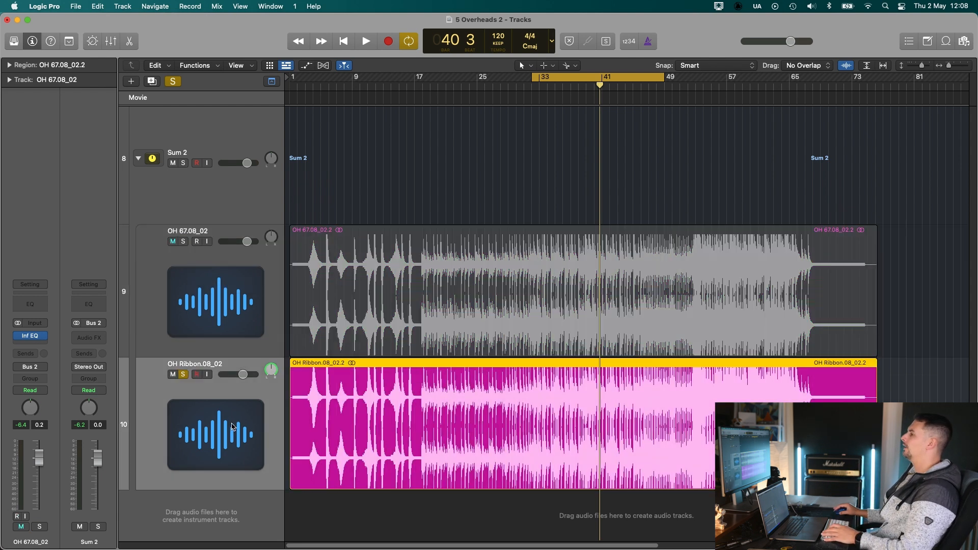
{"action": "key", "text": "space"}
{"action": "left_click", "coordinate": [42, 341]}
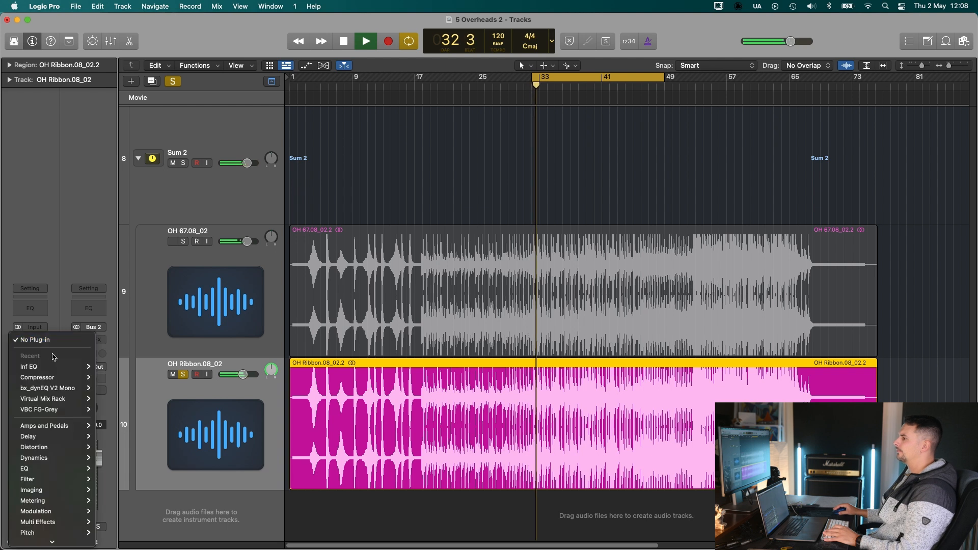
{"action": "left_click", "coordinate": [479, 176]}
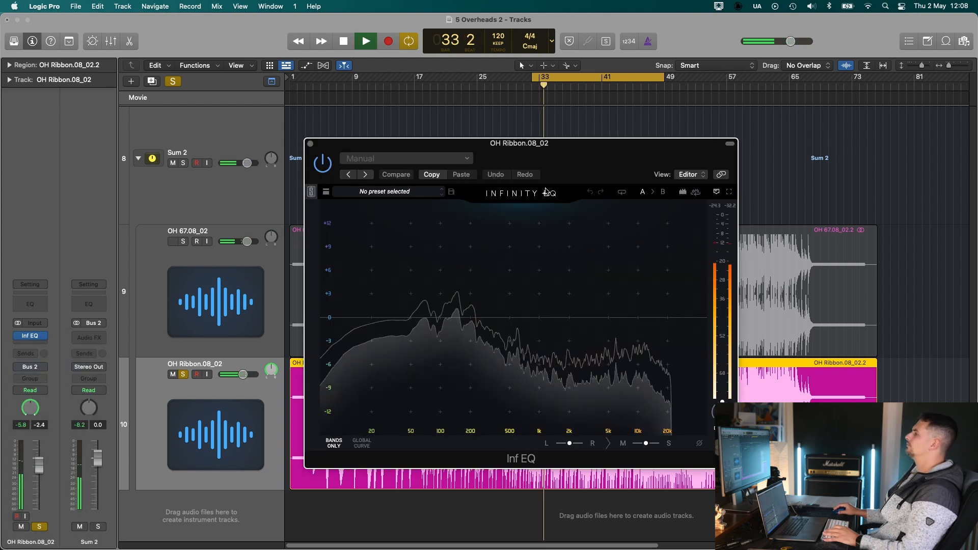
Add a low-cut filter to OH Ribbon.08_02's EQ and raise its frequency to 92.2 Hz while replaying the loop.
{"action": "double_click", "coordinate": [444, 347]}
{"action": "left_click_drag", "start_coordinate": [444, 347], "coordinate": [447, 347]}
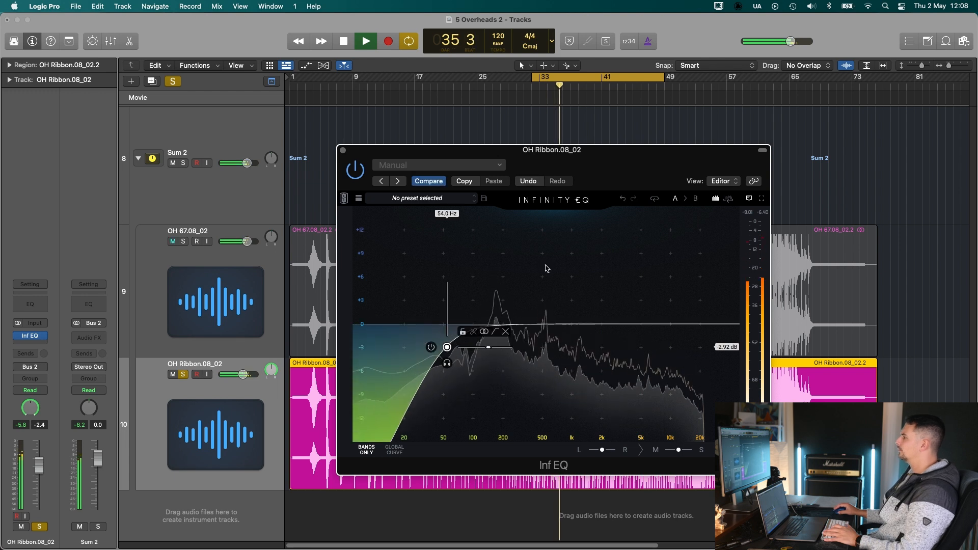
{"action": "key", "text": "space"}
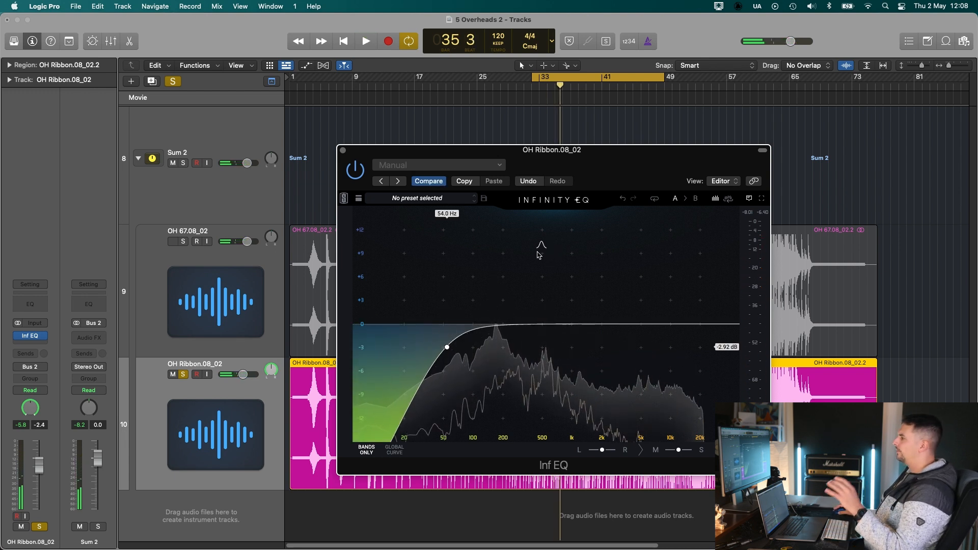
{"action": "key", "text": "space"}
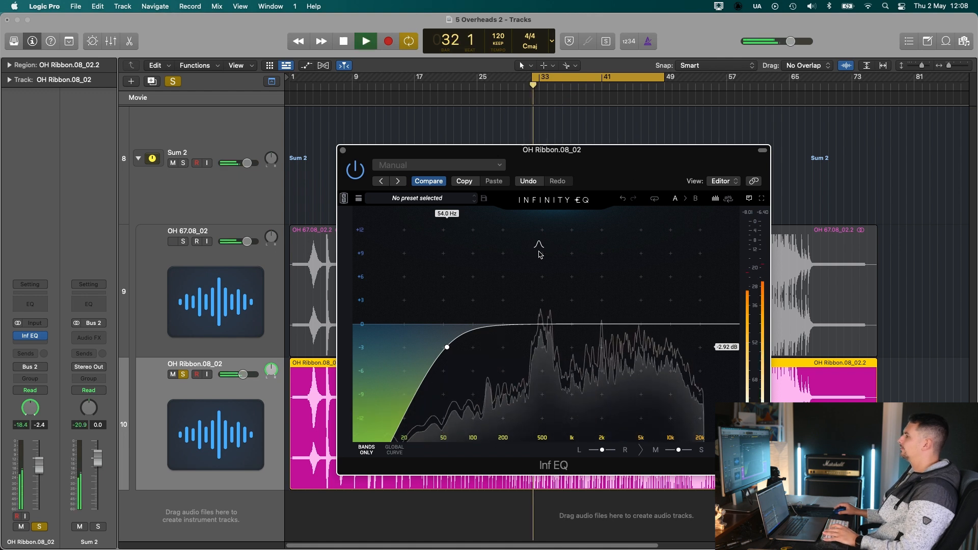
{"action": "left_click_drag", "start_coordinate": [636, 165], "coordinate": [671, 166]}
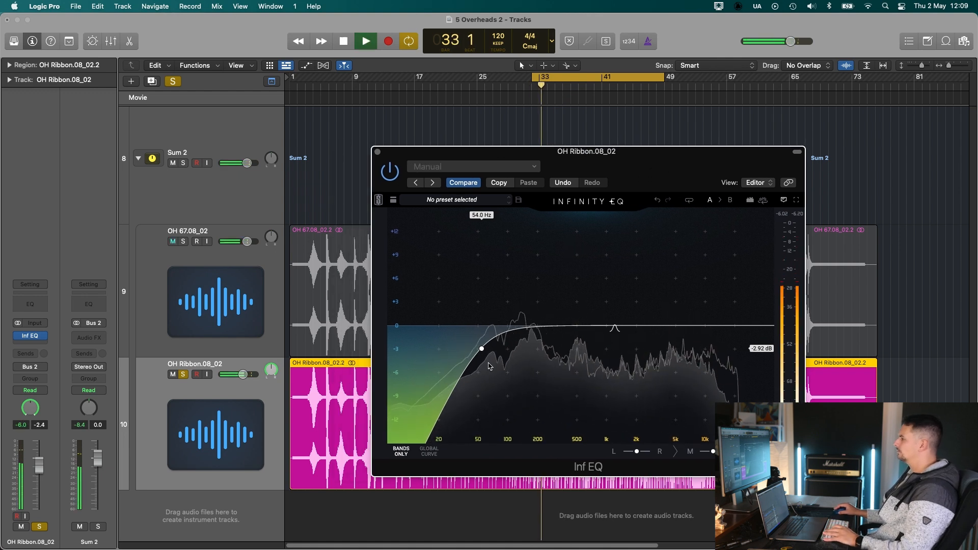
{"action": "left_click_drag", "start_coordinate": [481, 348], "coordinate": [504, 349]}
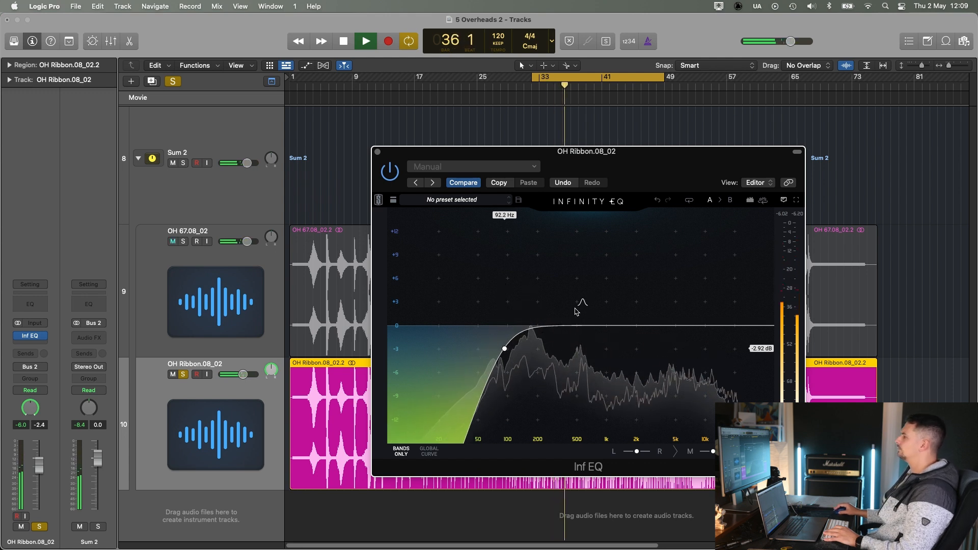
Add a bell cut at 357 Hz to OH Ribbon.08_02's EQ and shift the low-cut filter slightly lower in frequency.
{"action": "left_click_drag", "start_coordinate": [576, 308], "coordinate": [564, 362]}
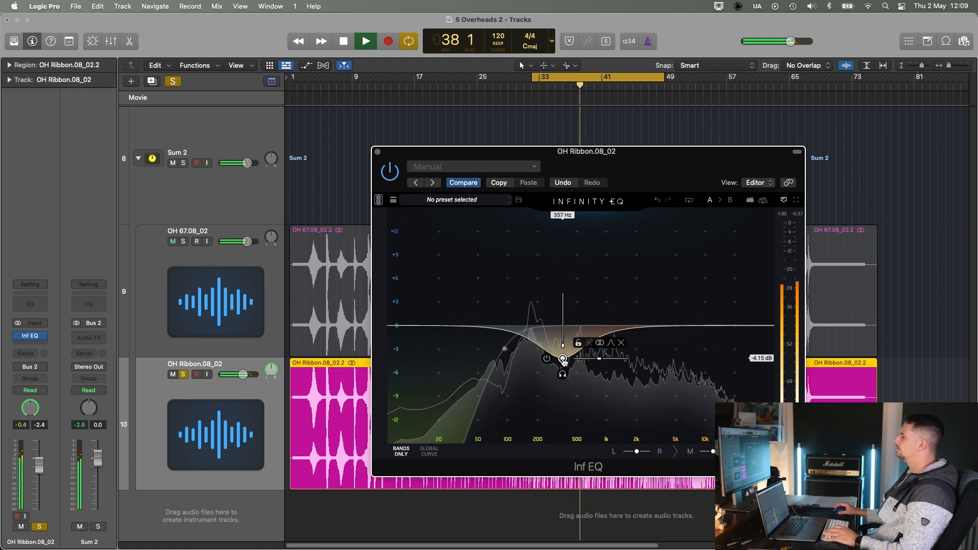
{"action": "left_click_drag", "start_coordinate": [504, 349], "coordinate": [494, 349]}
Add a 1.69 dB bell cut at 5.36 kHz to OH Ribbon.08_02's EQ and stop playback.
{"action": "left_click", "coordinate": [689, 291]}
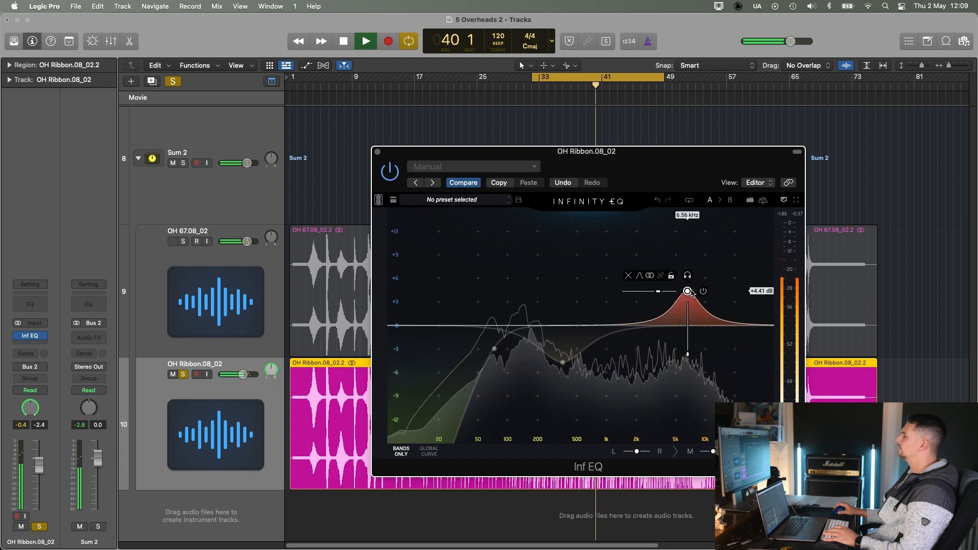
{"action": "left_click_drag", "start_coordinate": [688, 291], "coordinate": [678, 339]}
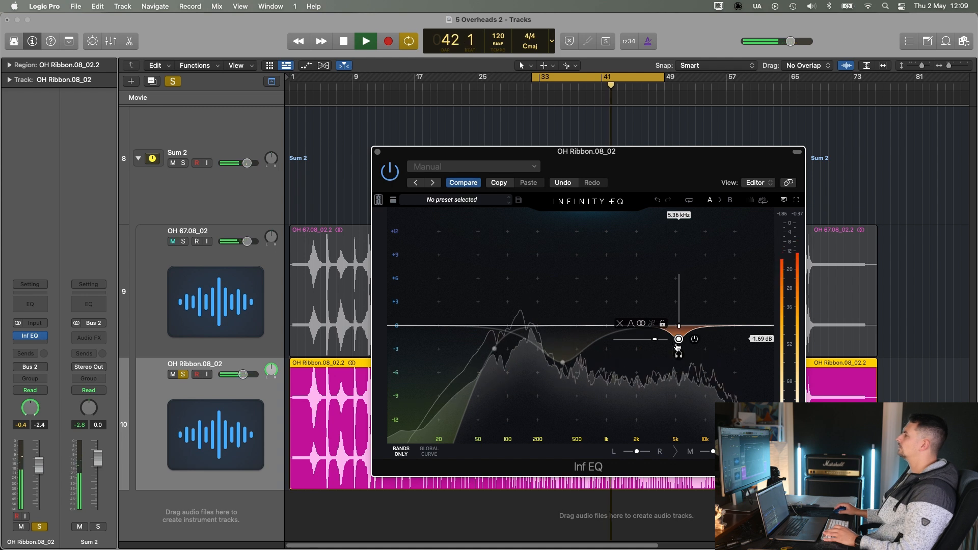
{"action": "key", "text": "space"}
Replay the loop, deepen the 357 Hz cut to -5.45 dB with another cut just above 500 Hz, and close the EQ.
{"action": "key", "text": "space"}
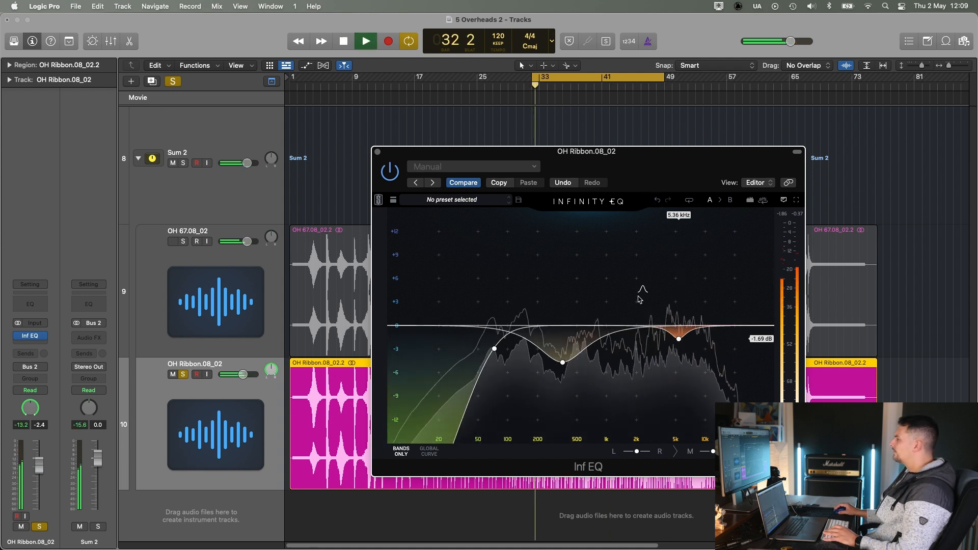
{"action": "left_click_drag", "start_coordinate": [566, 301], "coordinate": [562, 370]}
{"action": "scroll", "coordinate": [584, 251], "scroll_direction": "up", "scroll_amount": 3}
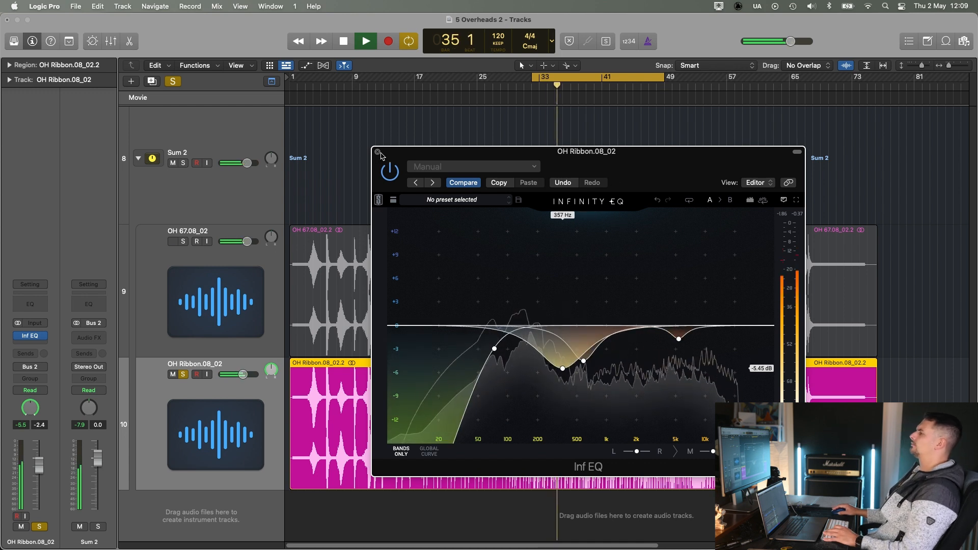
{"action": "key", "text": "space"}
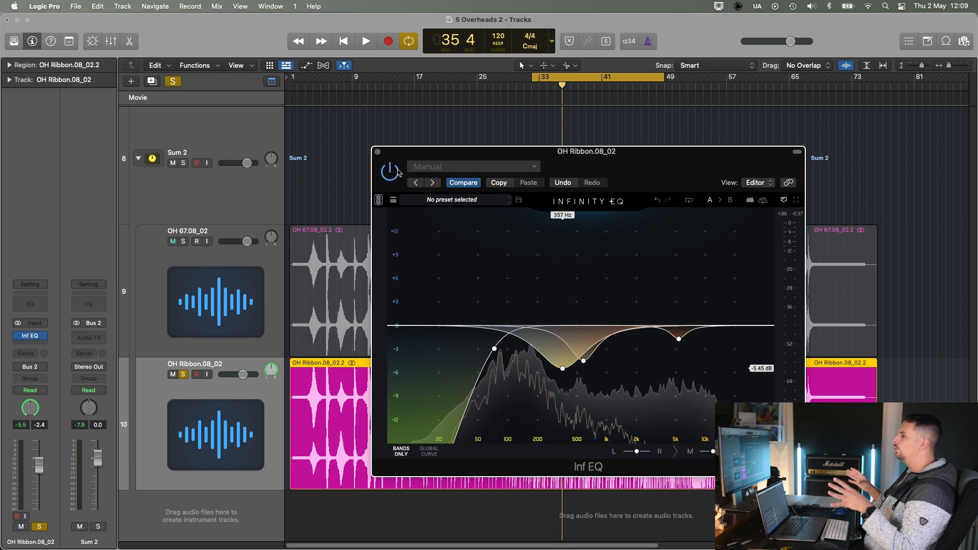
{"action": "left_click", "coordinate": [378, 152]}
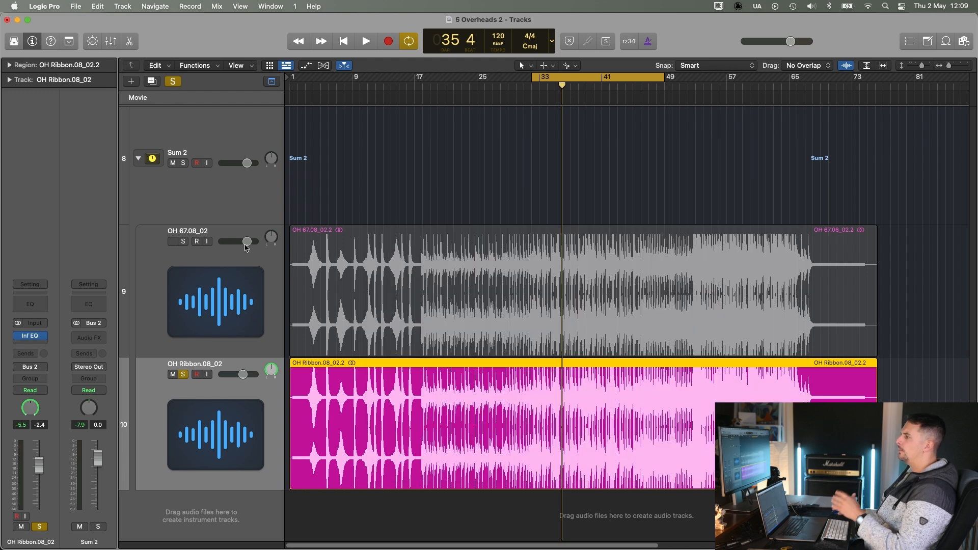
Pull OH 67.08_02's volume fully down and raise OH Ribbon.08_02's volume to -1.7 dB.
{"action": "left_click_drag", "start_coordinate": [246, 248], "coordinate": [220, 248]}
{"action": "left_click", "coordinate": [209, 298]}
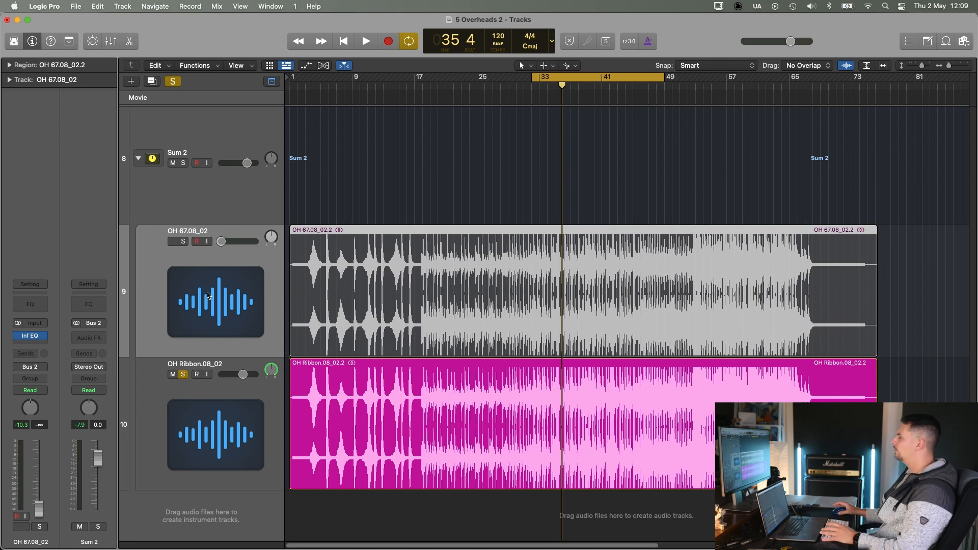
{"action": "left_click_drag", "start_coordinate": [244, 377], "coordinate": [246, 377]}
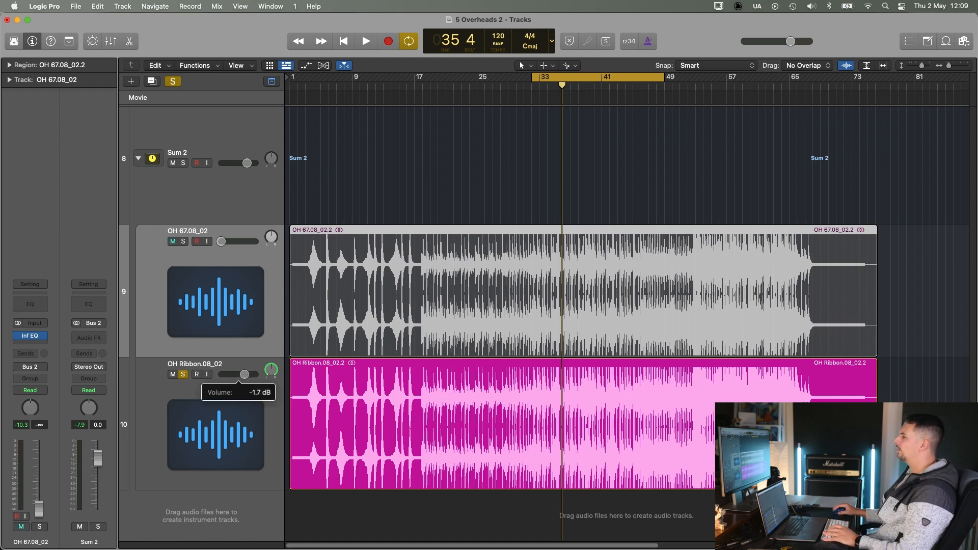
Reopen OH Ribbon.08_02's EQ and compare the loop with the EQ bypassed and enabled.
{"action": "left_click", "coordinate": [228, 401]}
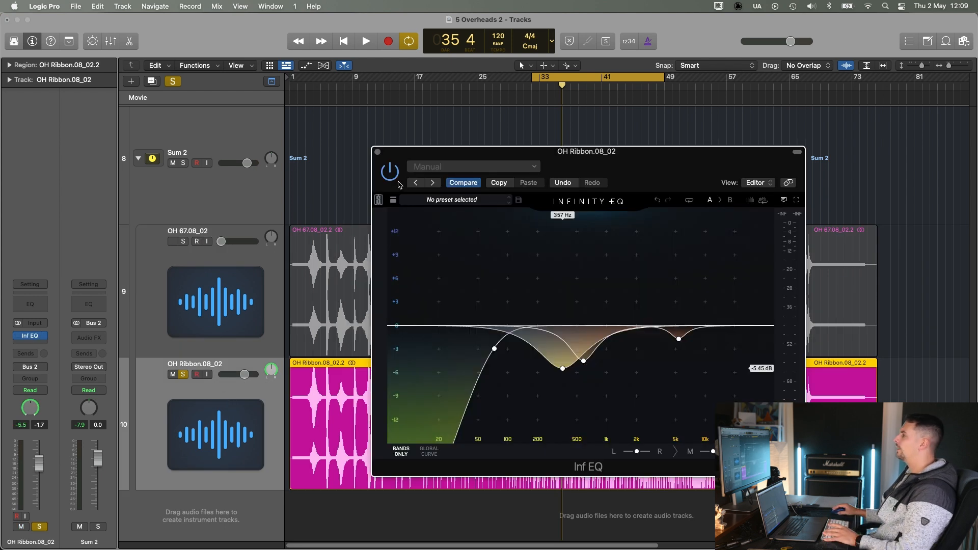
{"action": "key", "text": "space"}
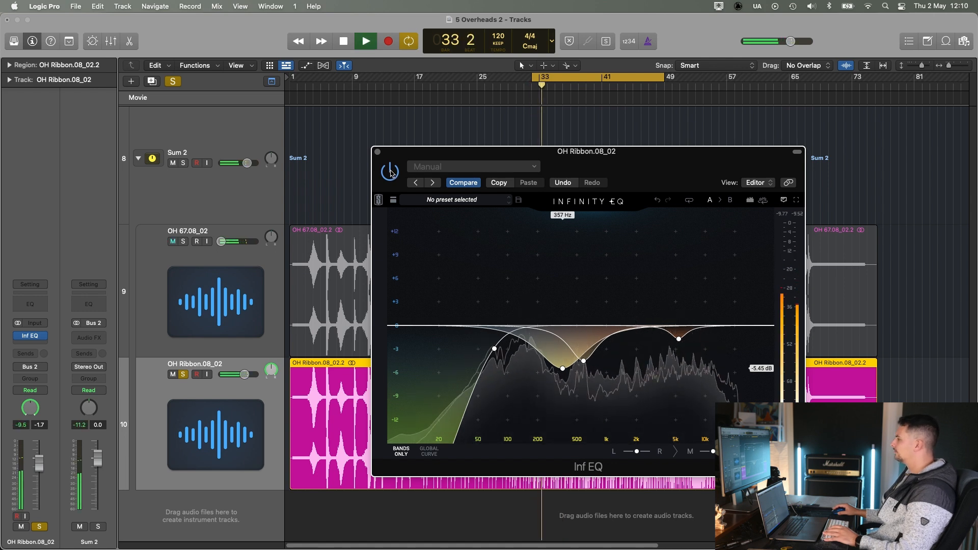
{"action": "left_click", "coordinate": [391, 173]}
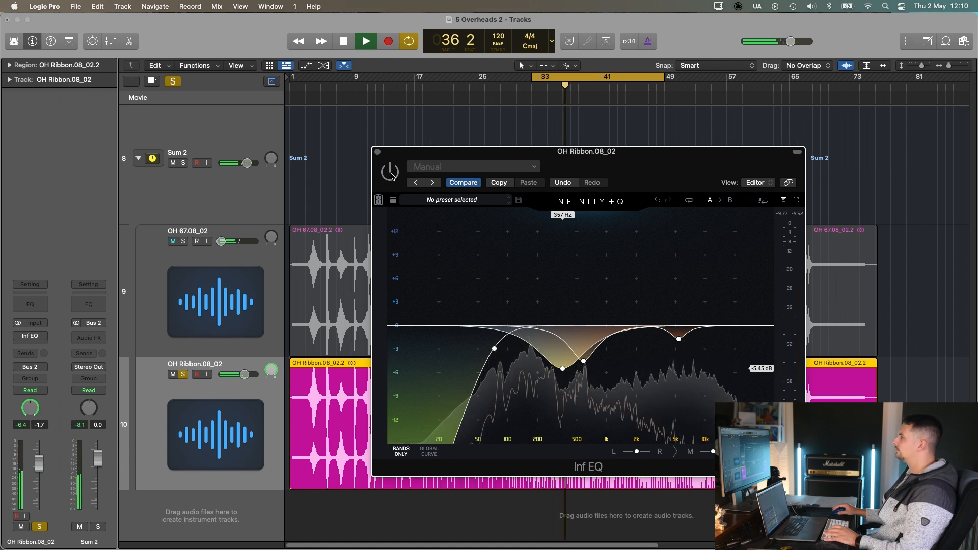
{"action": "left_click", "coordinate": [391, 173]}
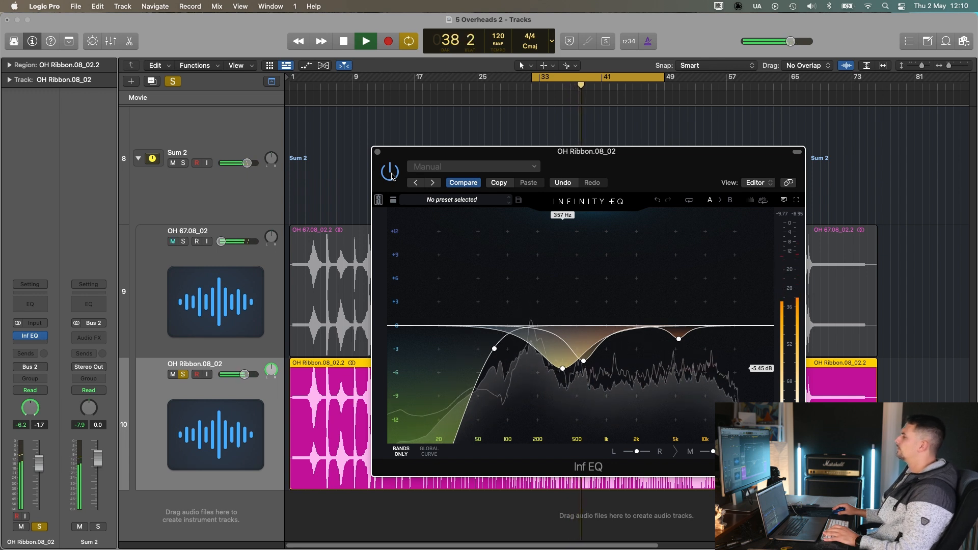
{"action": "key", "text": "space"}
Add a 1.69 dB bell cut at 1.95 kHz to OH Ribbon.08_02's EQ, audition it and close the EQ.
{"action": "double_click", "coordinate": [648, 295]}
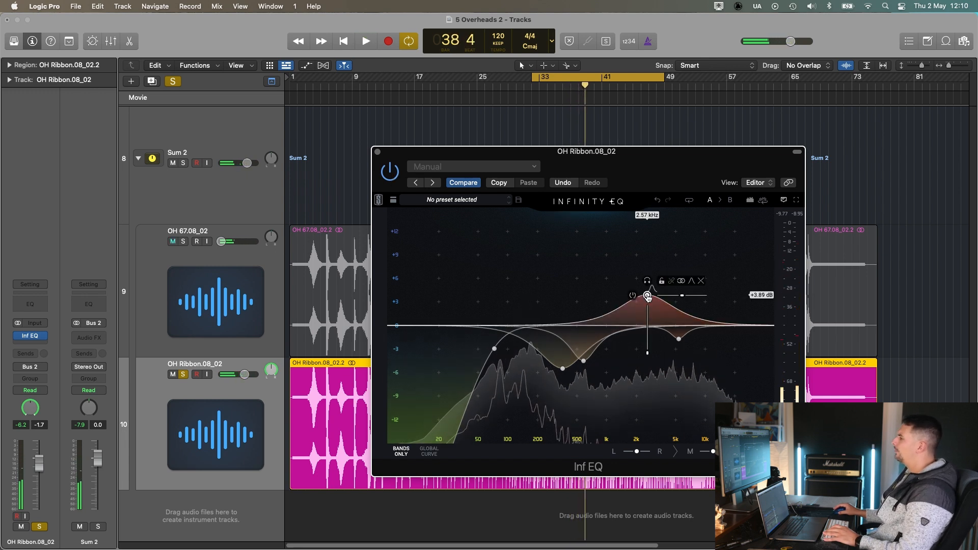
{"action": "left_click_drag", "start_coordinate": [648, 296], "coordinate": [635, 339]}
{"action": "key", "text": "space"}
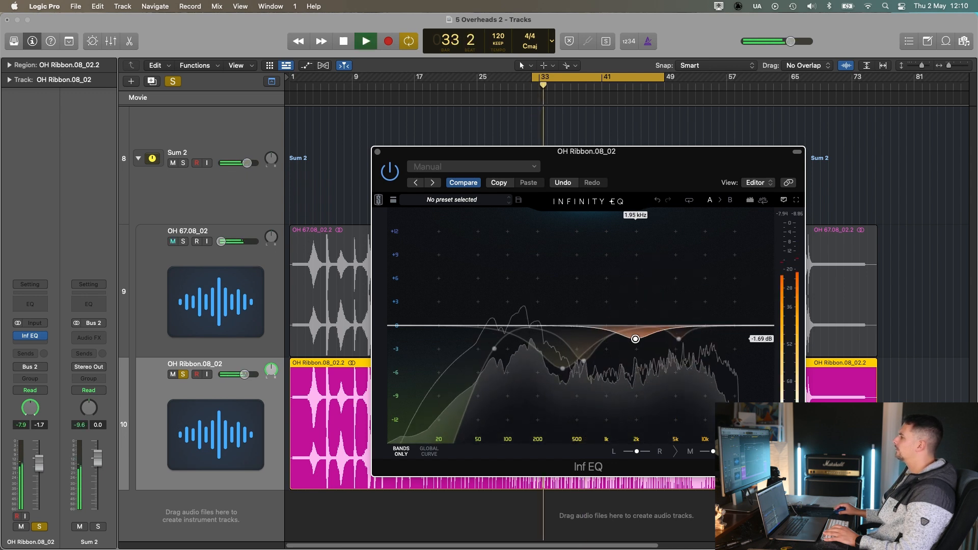
{"action": "left_click", "coordinate": [378, 153]}
{"action": "key", "text": "space"}
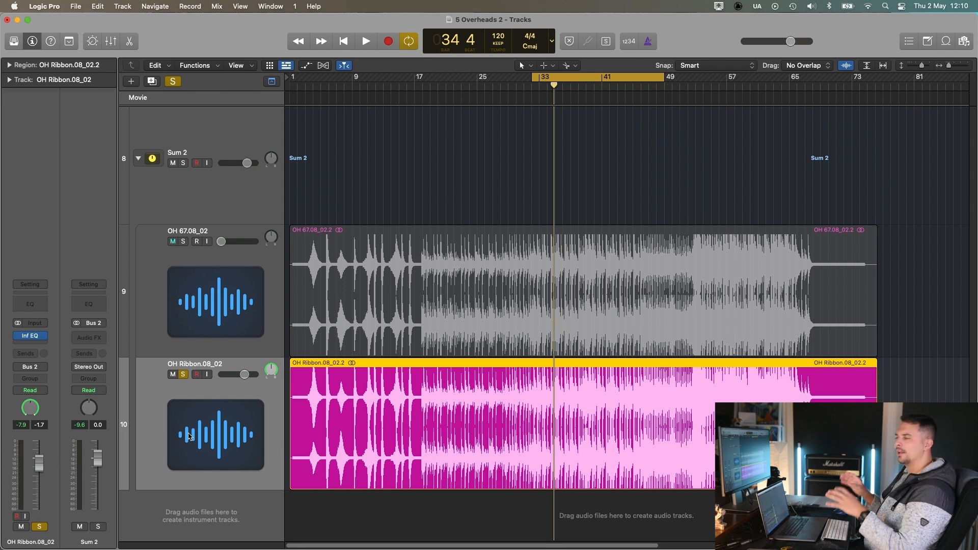
Solo OH 67.08_02 alongside the ribbon track and blend it in at -3.4 dB while the loop plays.
{"action": "left_click", "coordinate": [213, 311]}
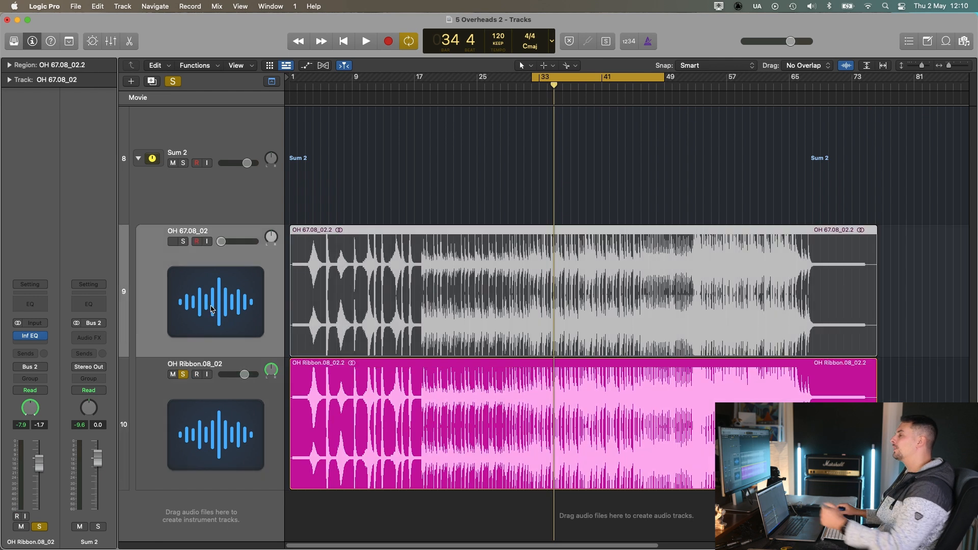
{"action": "key", "text": "space"}
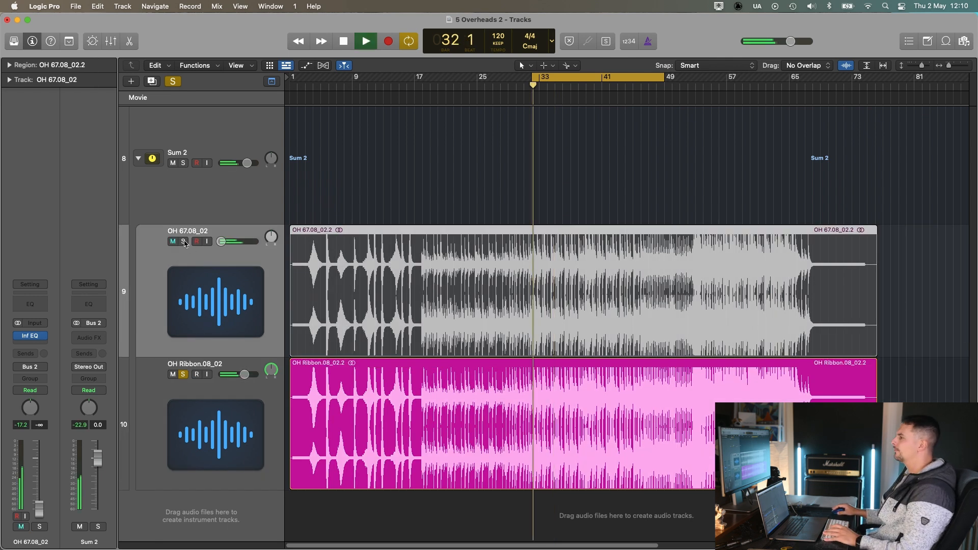
{"action": "left_click", "coordinate": [183, 241]}
{"action": "left_click_drag", "start_coordinate": [221, 242], "coordinate": [243, 242]}
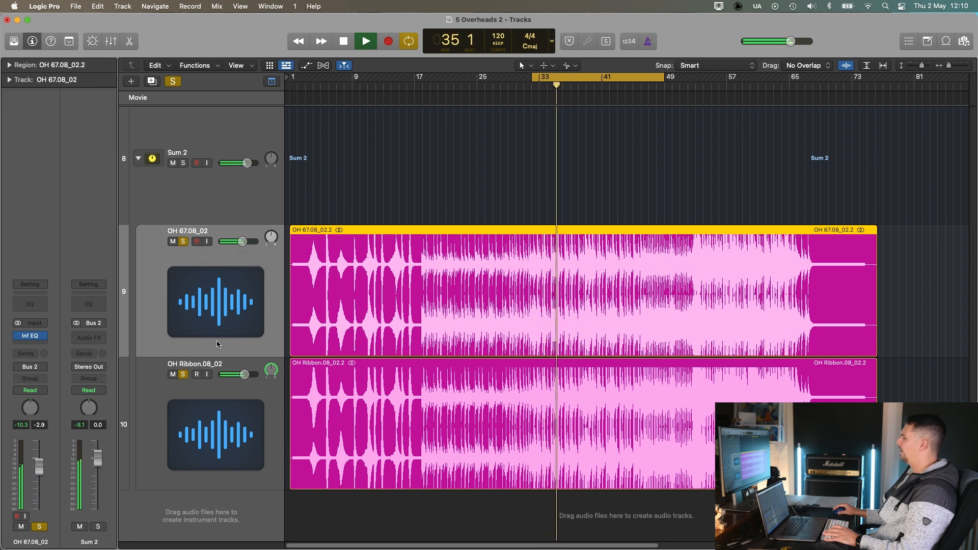
{"action": "left_click_drag", "start_coordinate": [242, 242], "coordinate": [241, 241]}
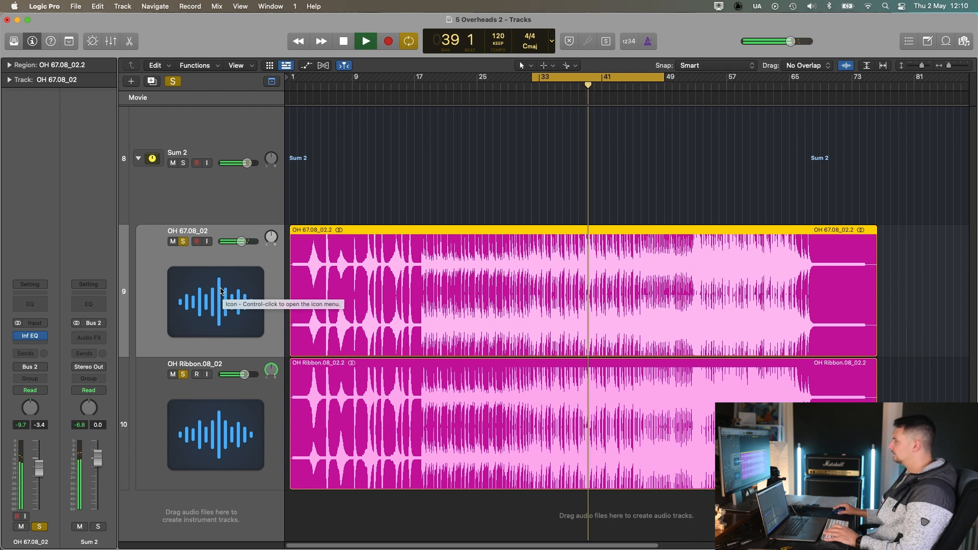
{"action": "key", "text": "space"}
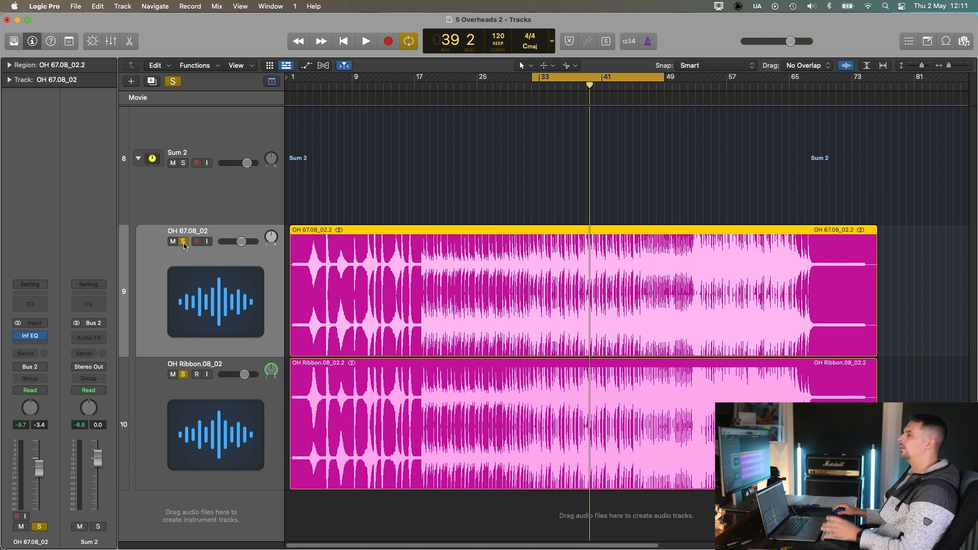
Compare the ribbon overheads alone with the blend by toggling OH 67.08_02's solo during playback.
{"action": "left_click", "coordinate": [183, 242]}
{"action": "key", "text": "space"}
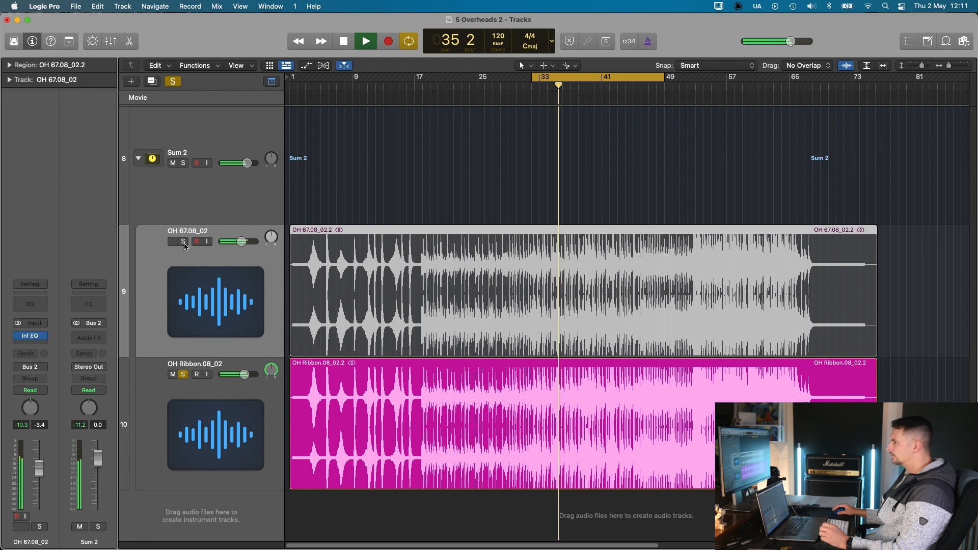
{"action": "left_click", "coordinate": [184, 242]}
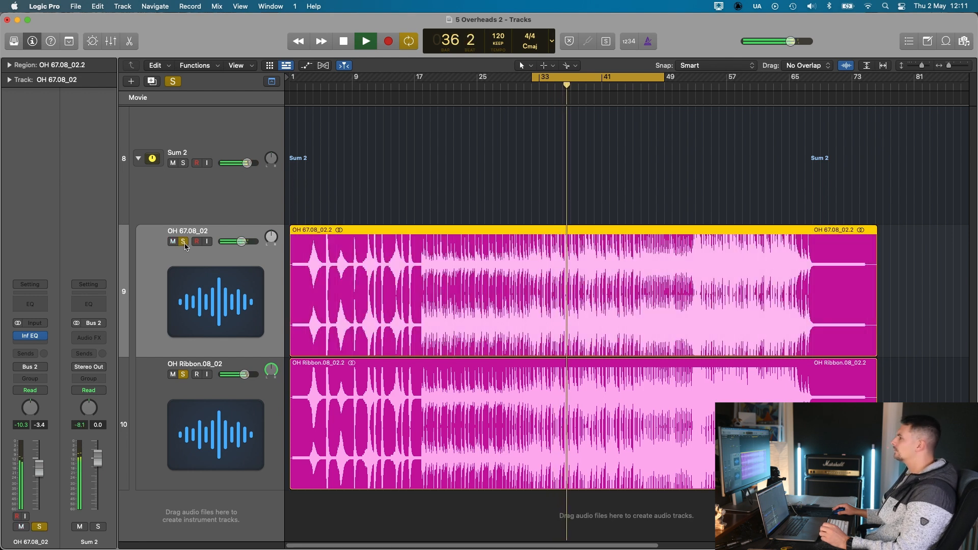
Lower OH 67.08_02's volume to -5.8 dB in the blend and unsolo it to hear the ribbon track alone.
{"action": "left_click_drag", "start_coordinate": [241, 242], "coordinate": [237, 241]}
{"action": "left_click_drag", "start_coordinate": [240, 244], "coordinate": [241, 244]}
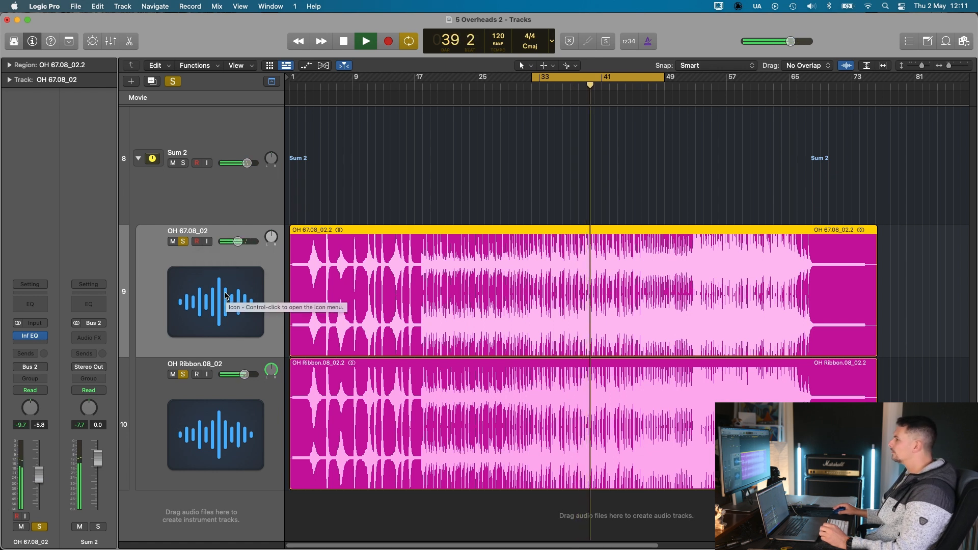
{"action": "left_click", "coordinate": [184, 241]}
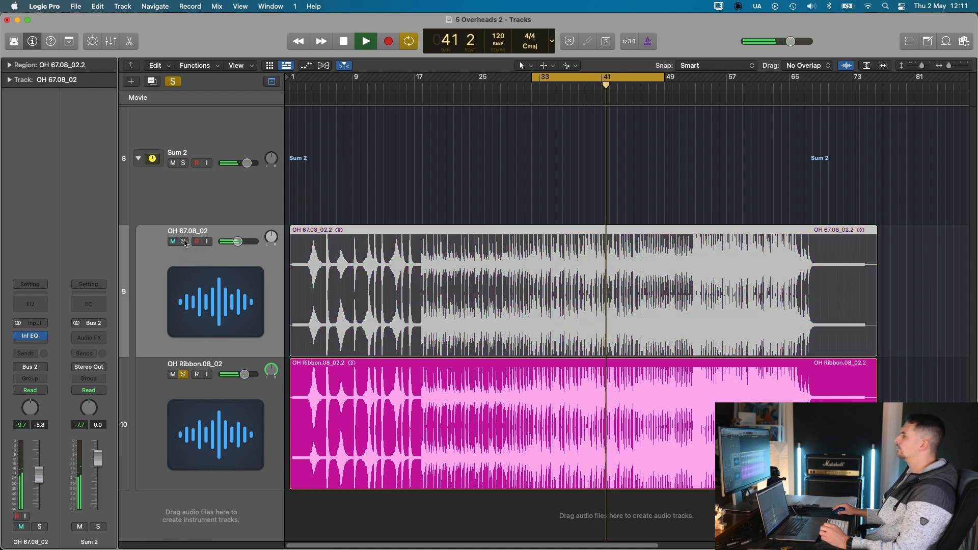
Solo OH 67.08_02 back into the blend with the ribbon track and toggle its solo during playback to compare.
{"action": "left_click", "coordinate": [184, 242]}
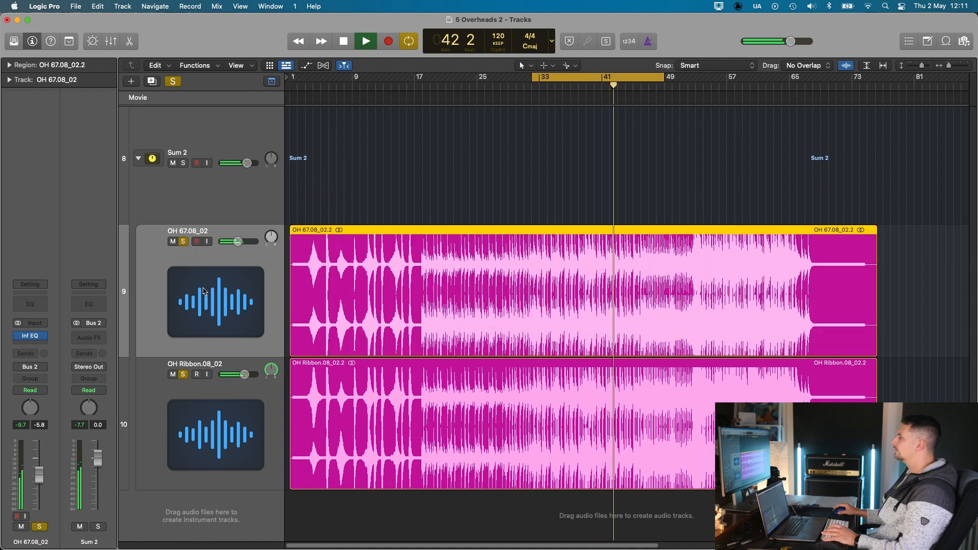
{"action": "key", "text": "space"}
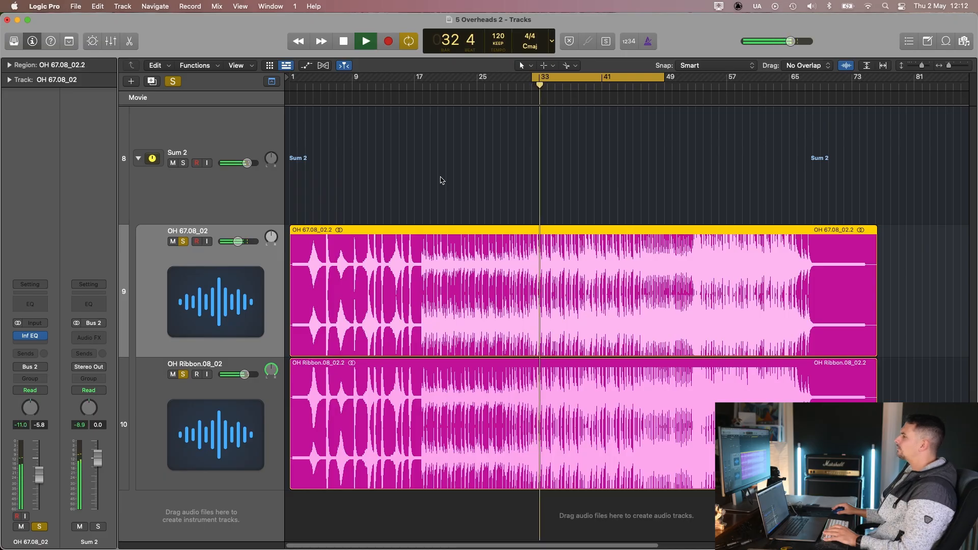
{"action": "left_click", "coordinate": [183, 241]}
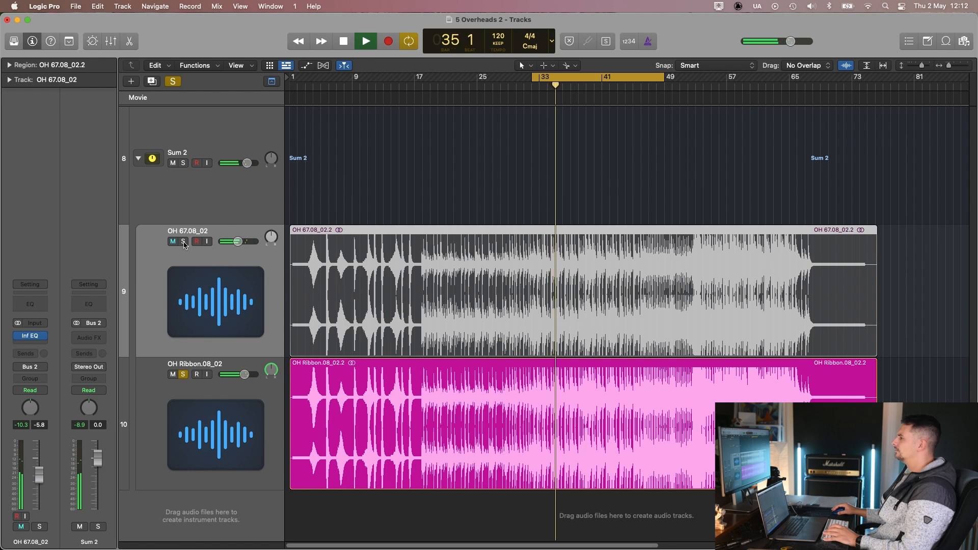
{"action": "left_click", "coordinate": [184, 243]}
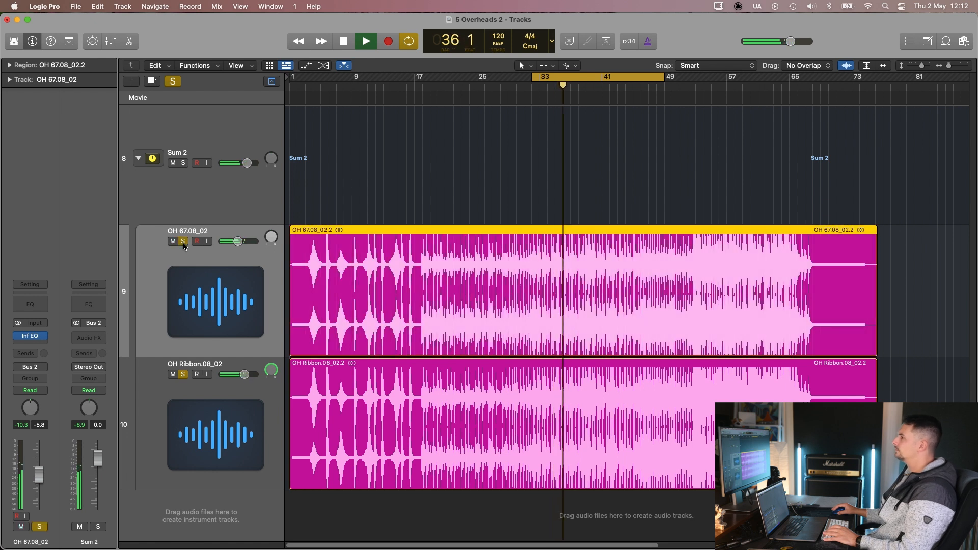
Insert Infinity EQ on Sum 2, add a 2.46 dB bell cut at 278 Hz and close the EQ.
{"action": "key", "text": "Up"}
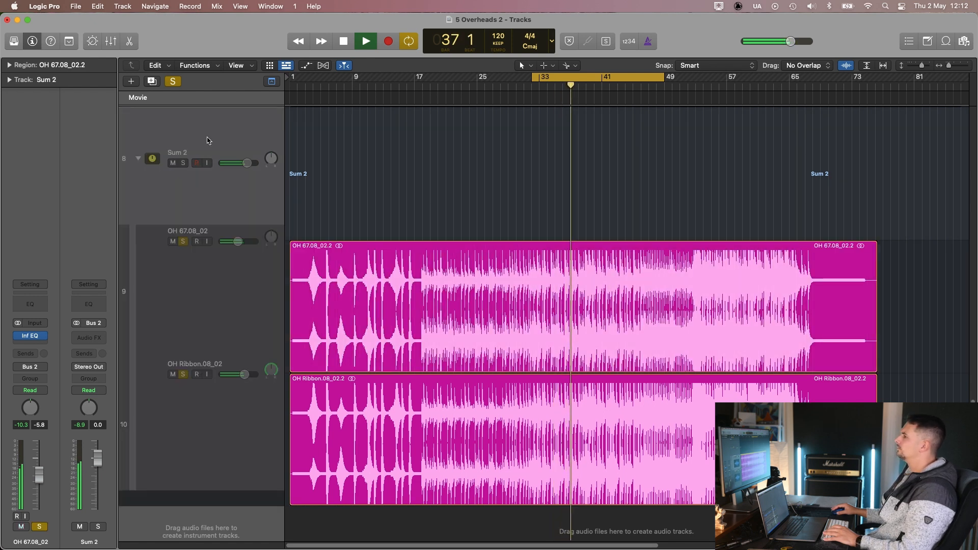
{"action": "left_click", "coordinate": [37, 339]}
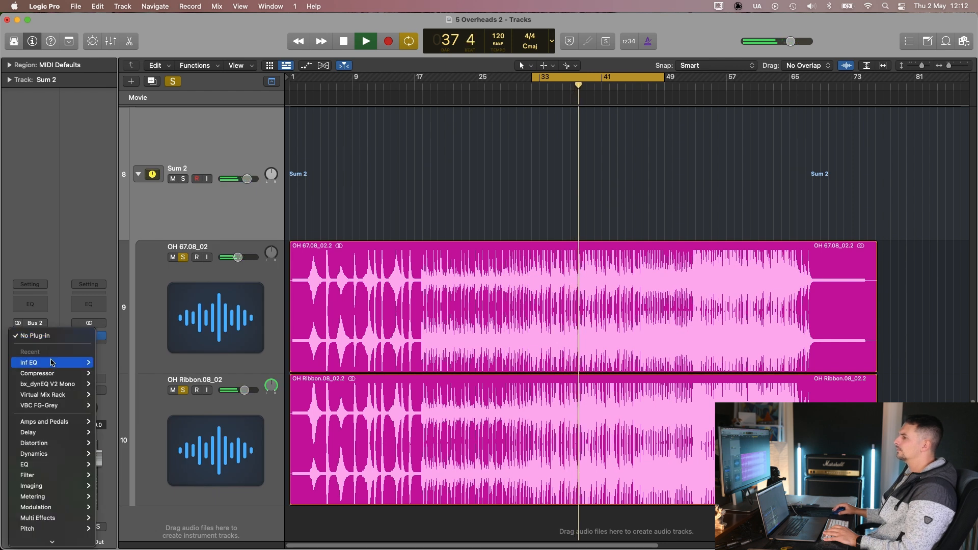
{"action": "left_click", "coordinate": [545, 292]}
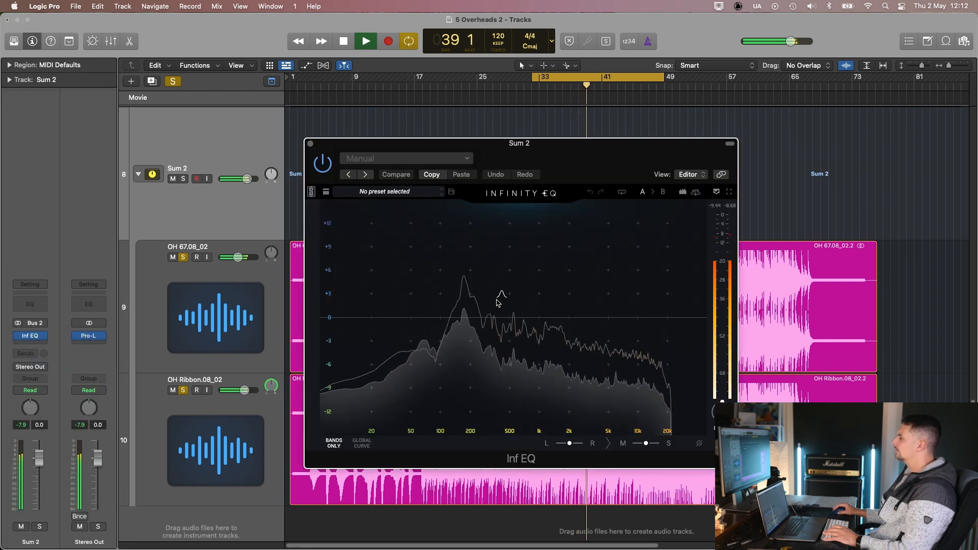
{"action": "left_click", "coordinate": [486, 292]}
{"action": "left_click_drag", "start_coordinate": [487, 291], "coordinate": [485, 336]}
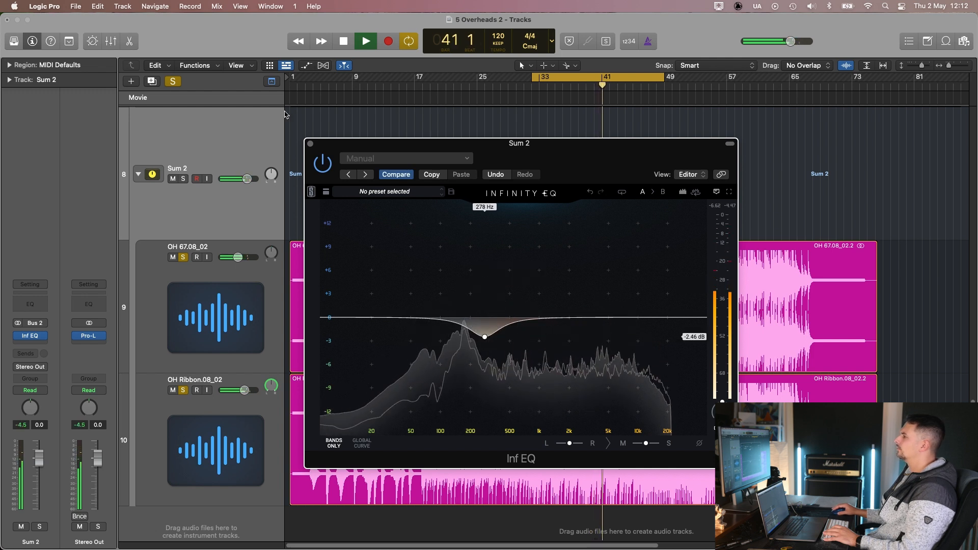
{"action": "left_click", "coordinate": [310, 144]}
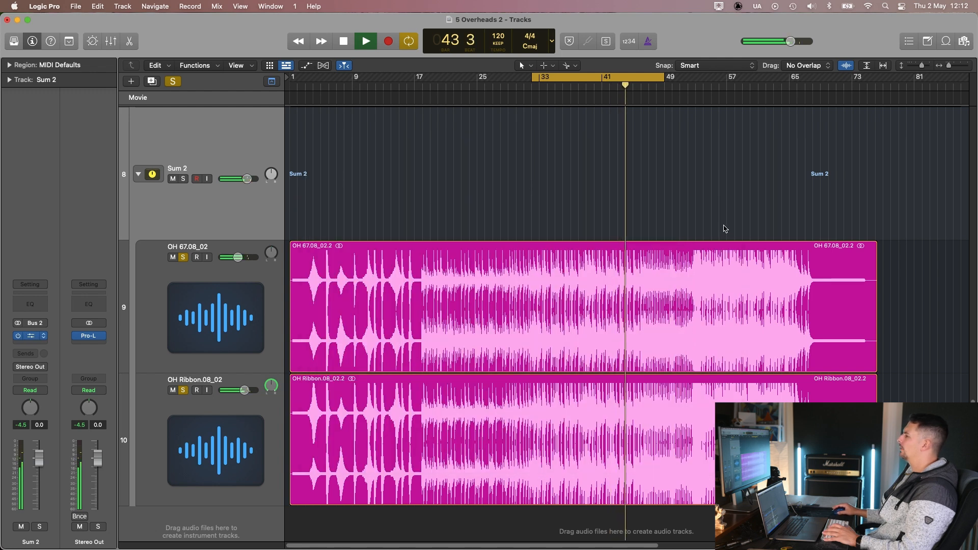
Reopen Sum 2's Infinity EQ to review its cut, stop playback and close the EQ.
{"action": "left_click", "coordinate": [30, 337]}
{"action": "key", "text": "space"}
{"action": "mouse_move", "coordinate": [485, 337]}
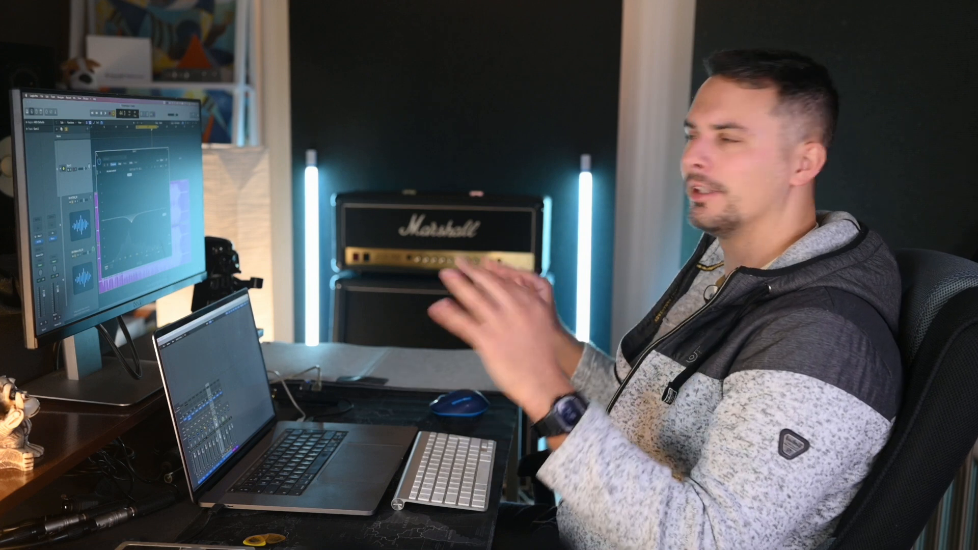
{"action": "left_click", "coordinate": [97, 154]}
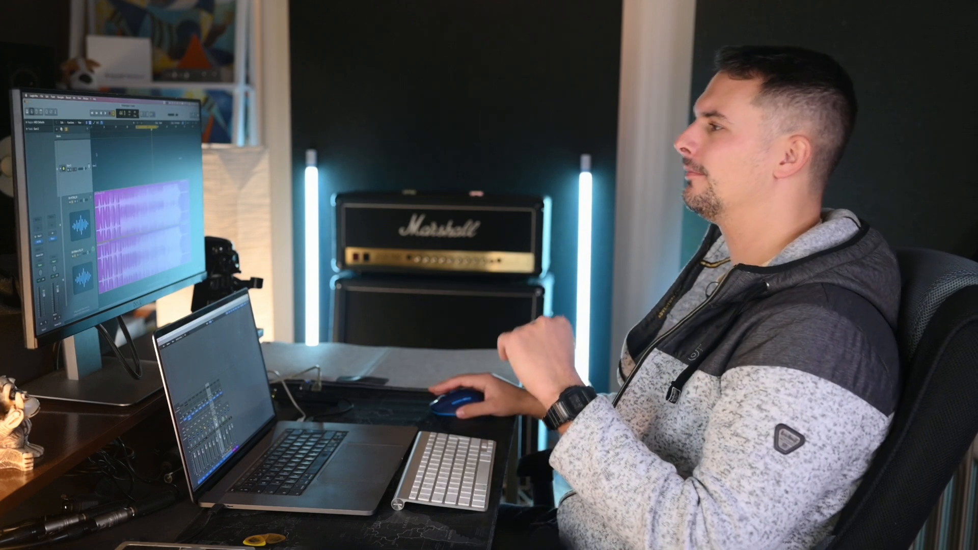